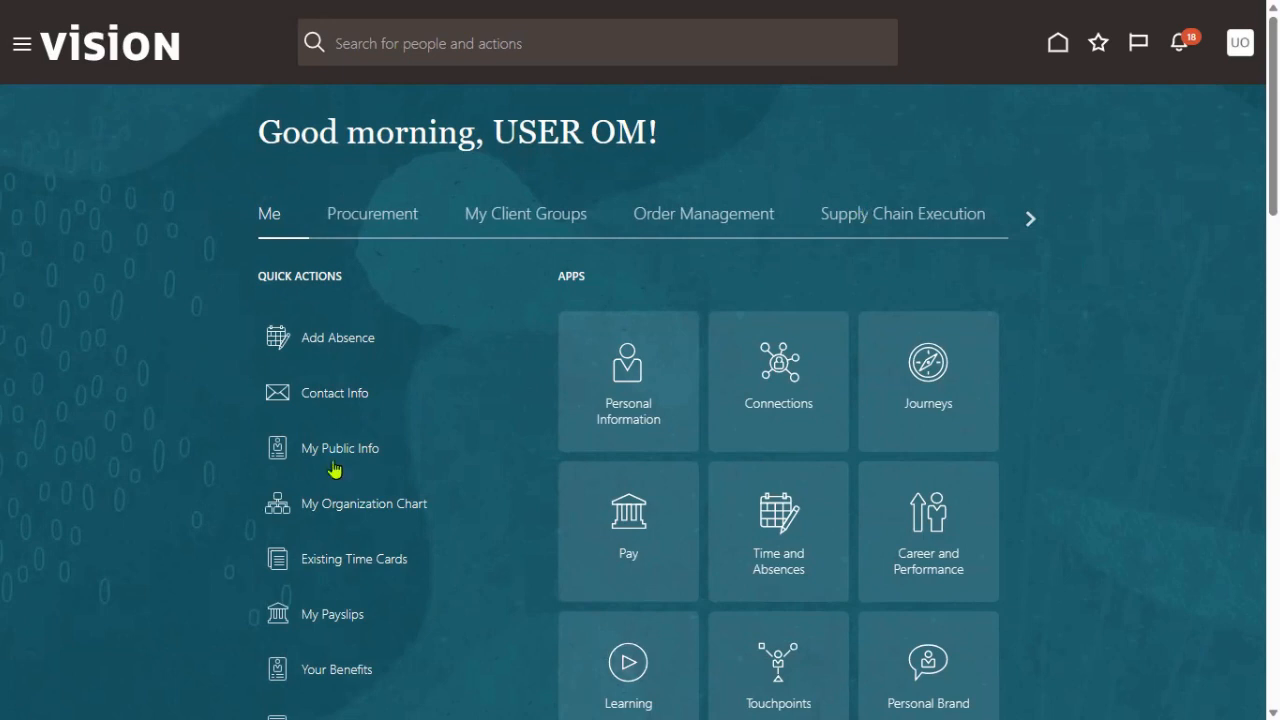
Open the Manage Transactions page from the Billing work area under Receivables.
left_click(21, 49)
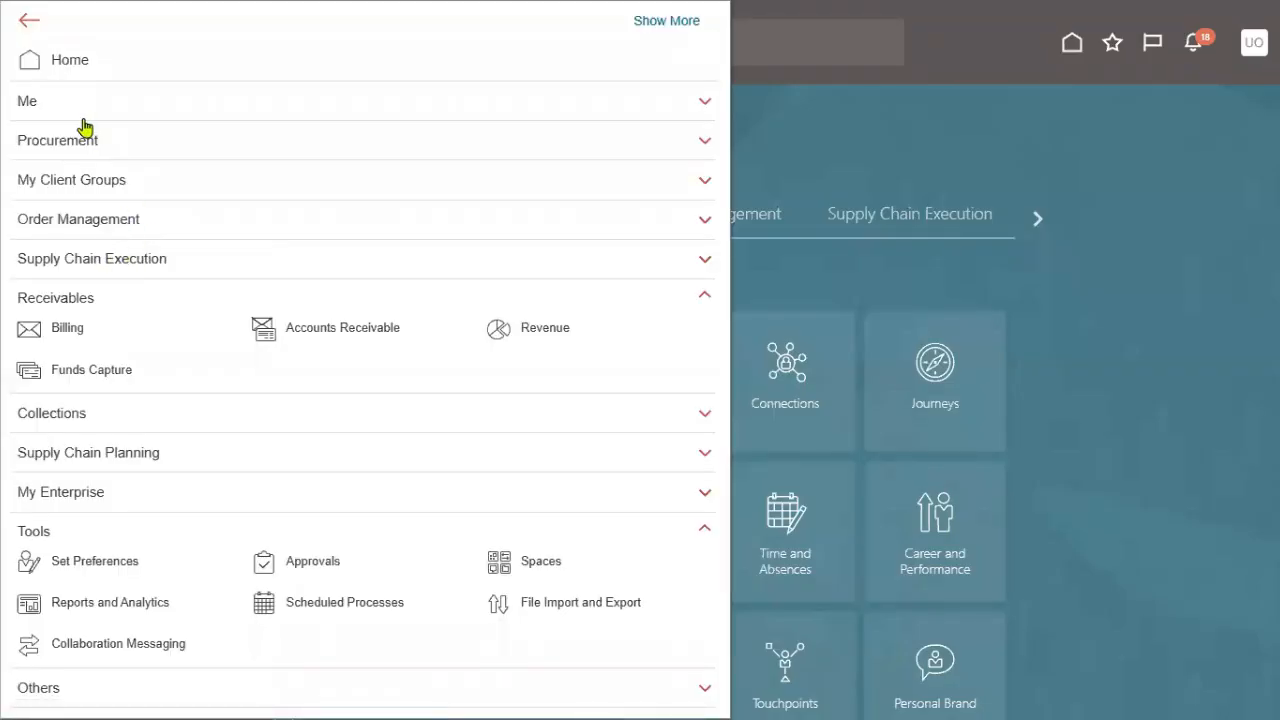
left_click(67, 148)
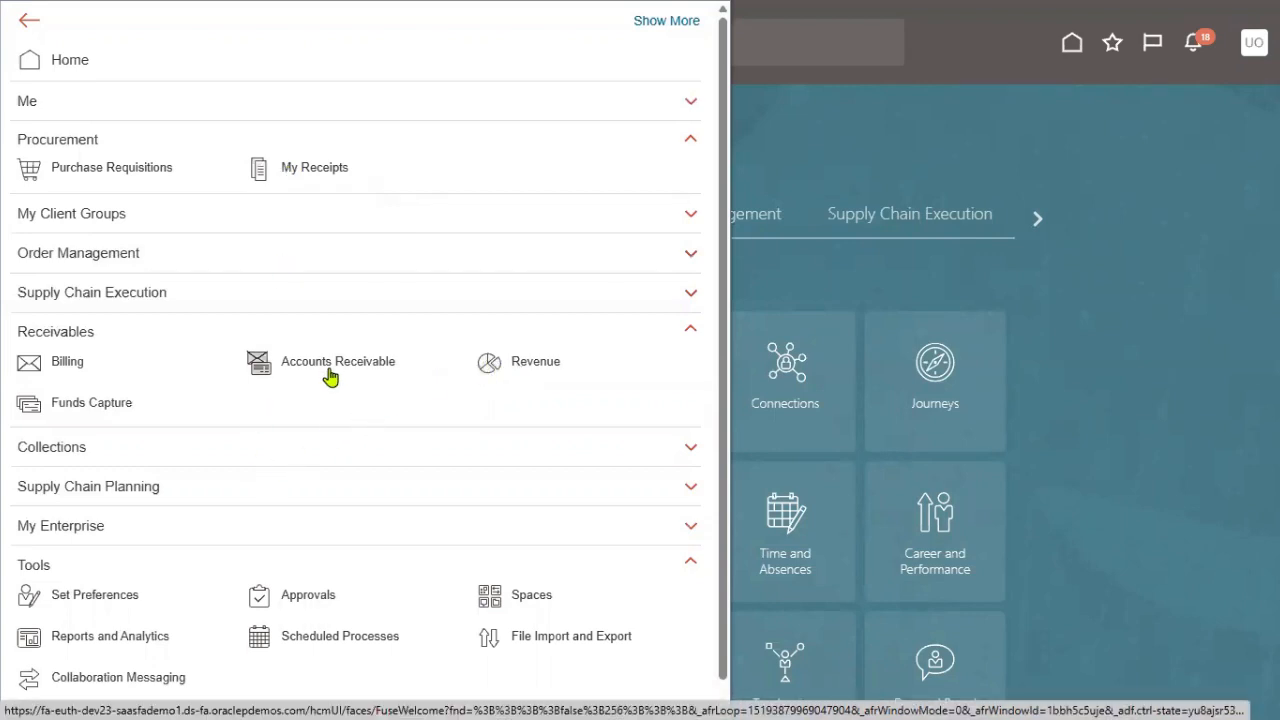
left_click(68, 365)
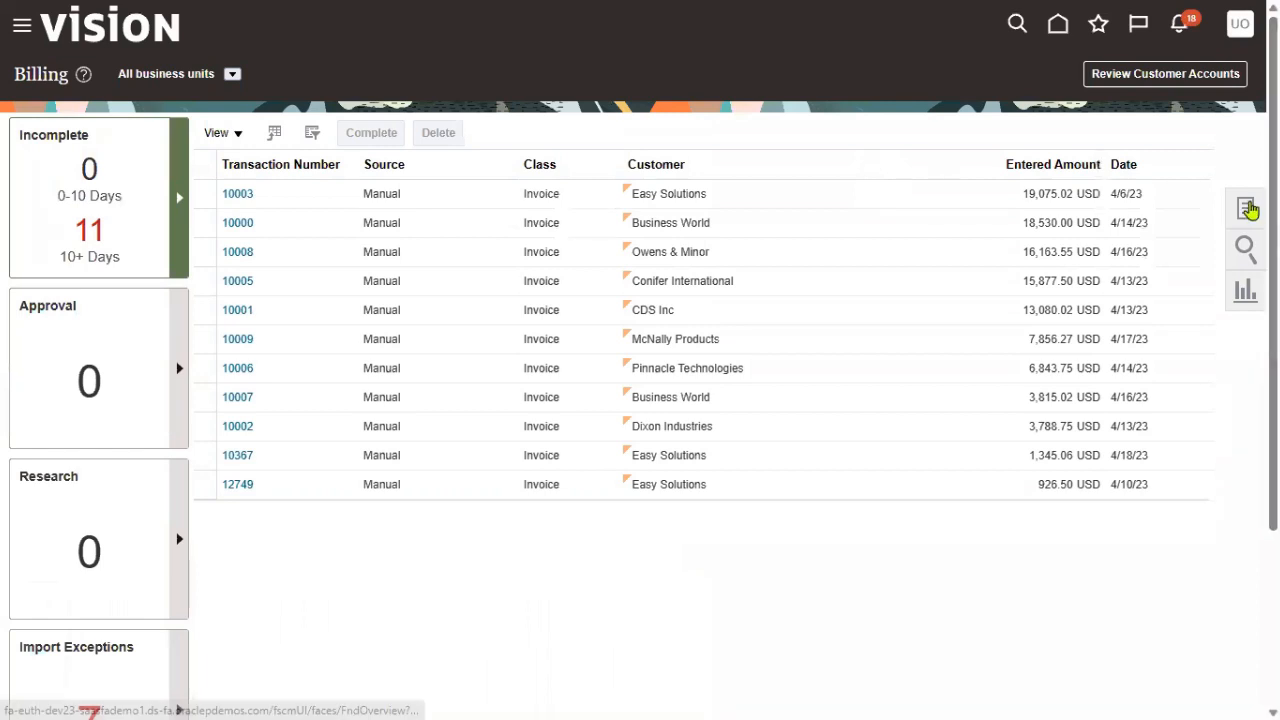
left_click(1245, 208)
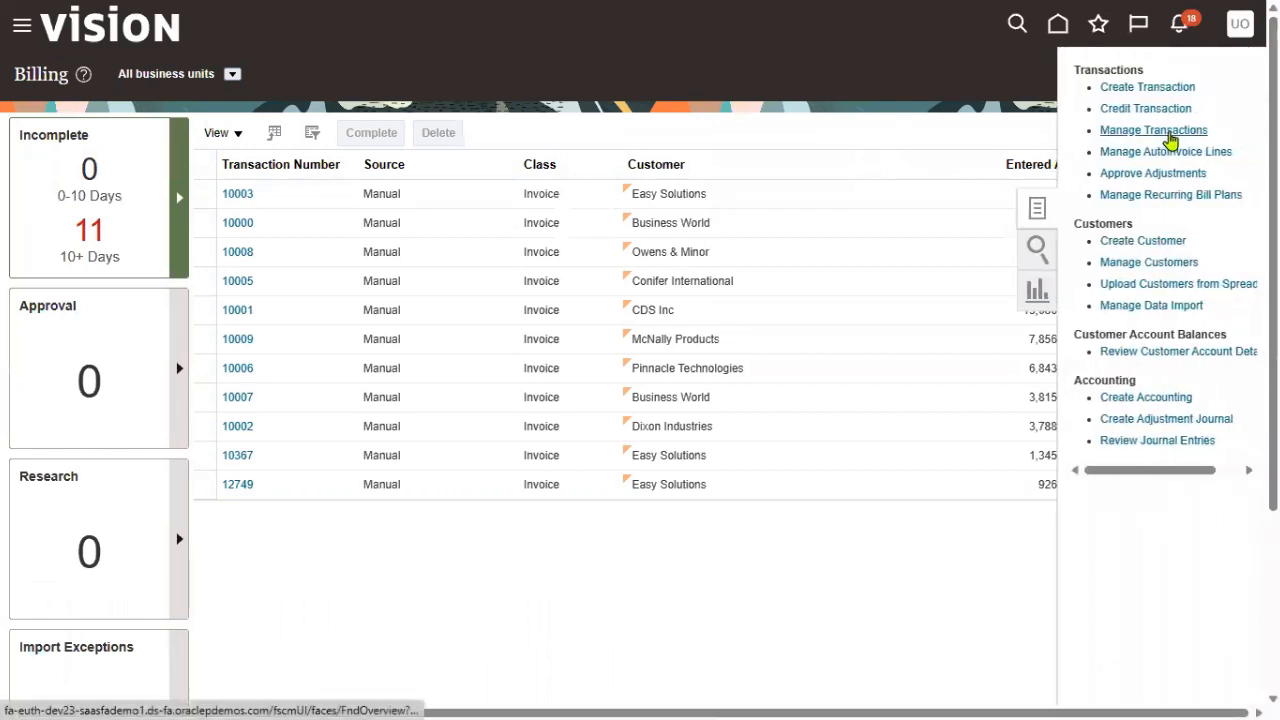
left_click(1163, 132)
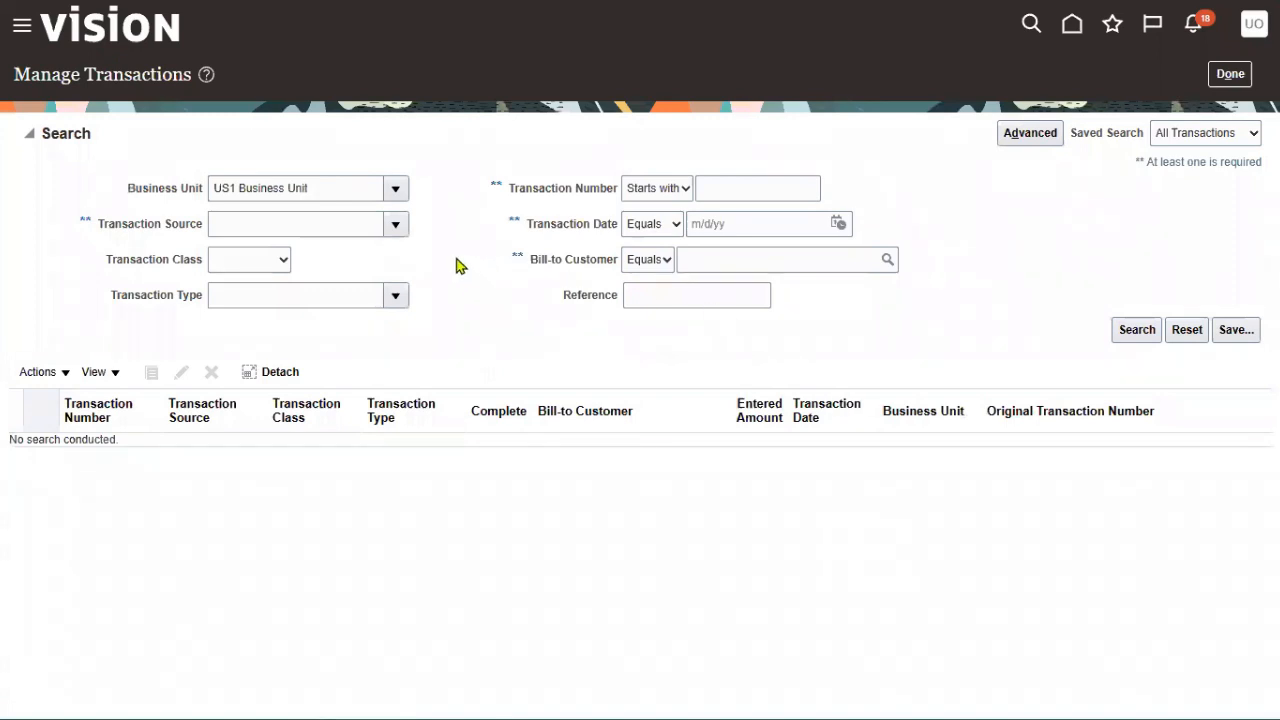
Search the US1 Business Unit transactions using the order number as reference and 6/11/23 as transaction date.
left_click(655, 298)
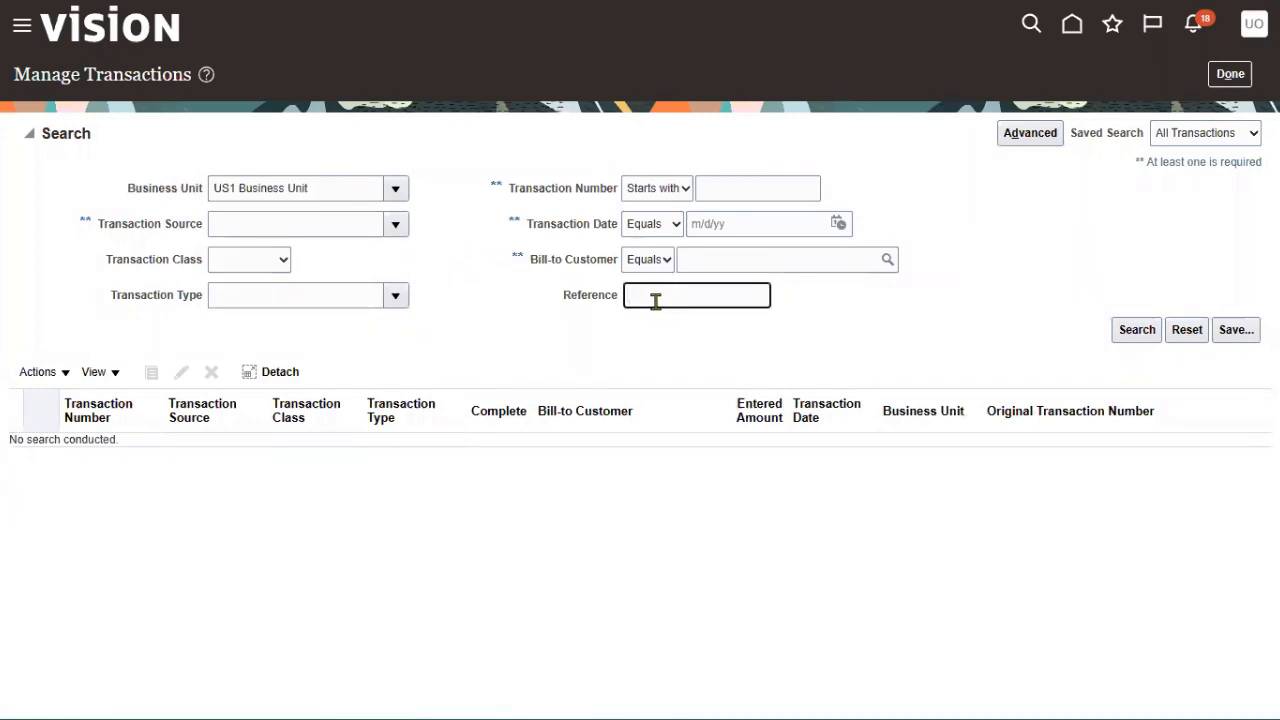
type("9841")
key("Return")
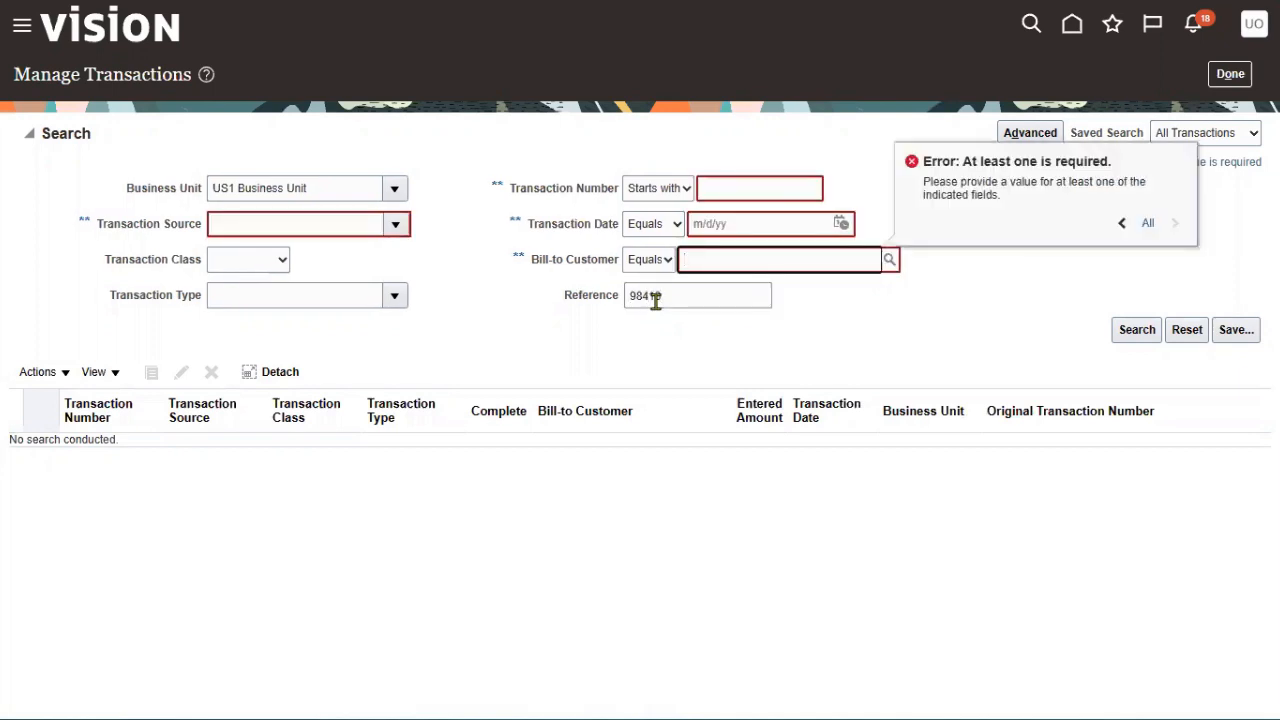
left_click(841, 223)
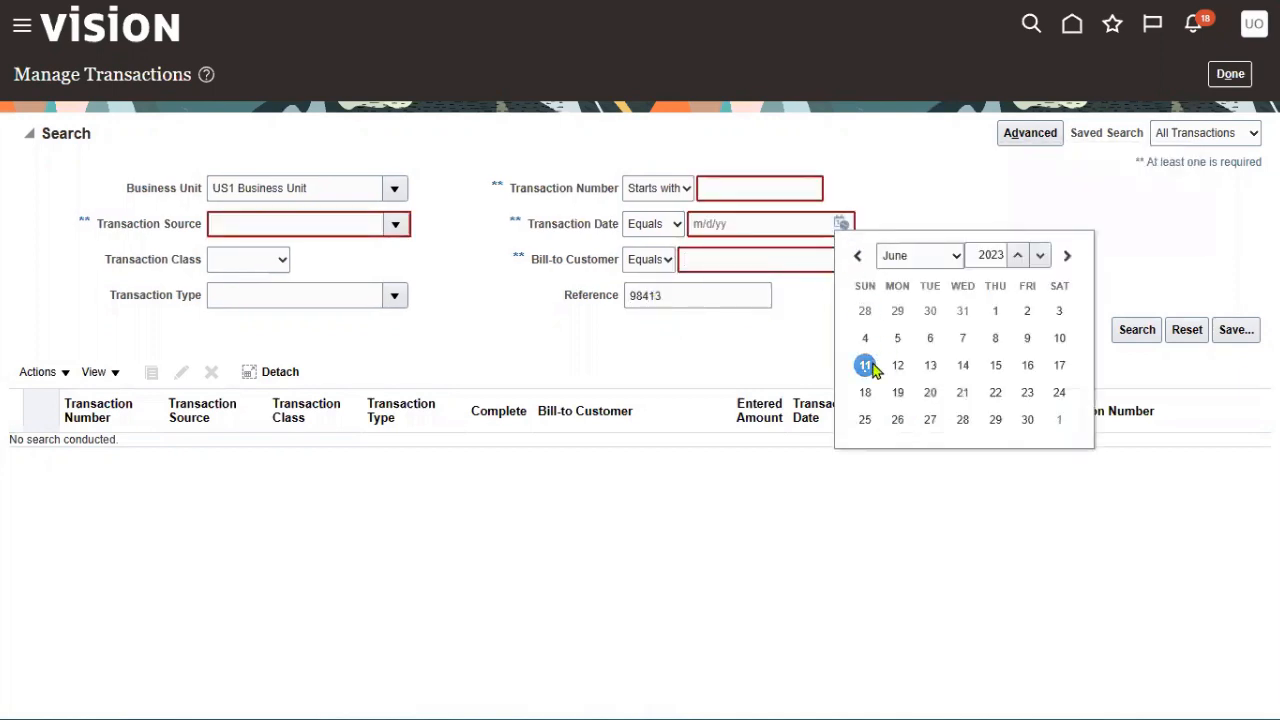
left_click(866, 366)
left_click(1118, 332)
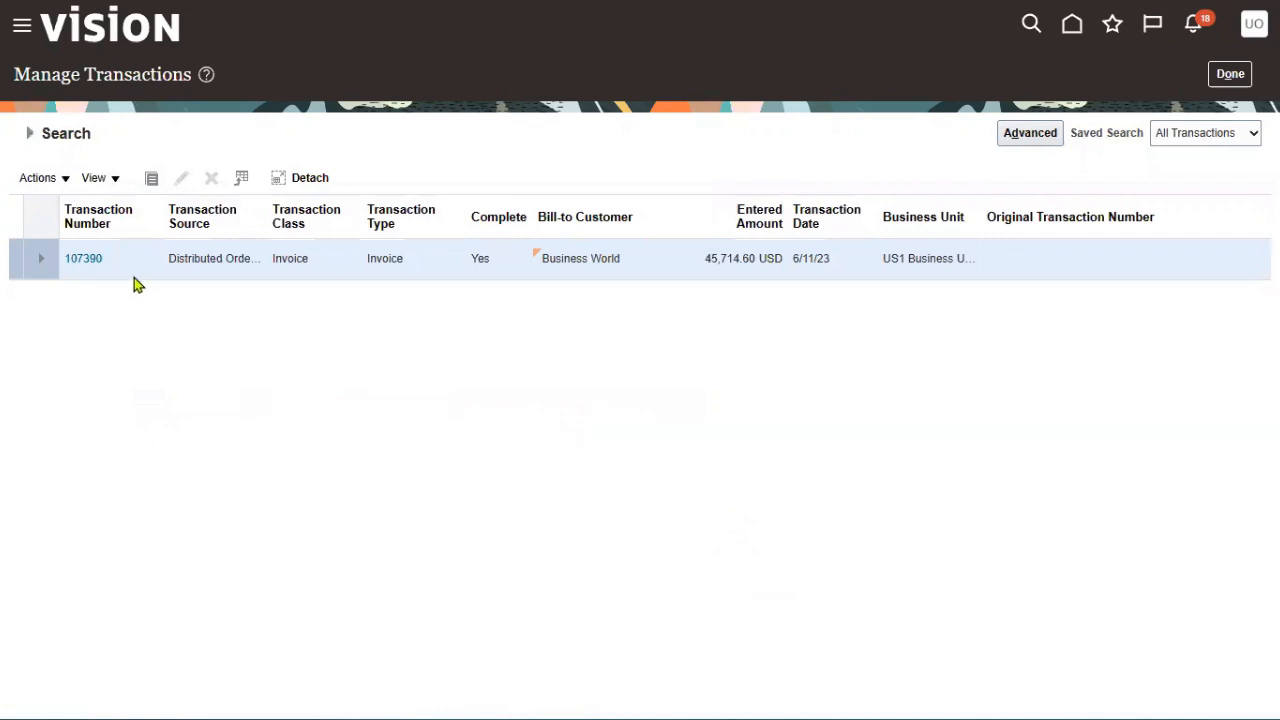
Open the invoice from the search results and show its full general information to check the cross reference.
left_click(86, 262)
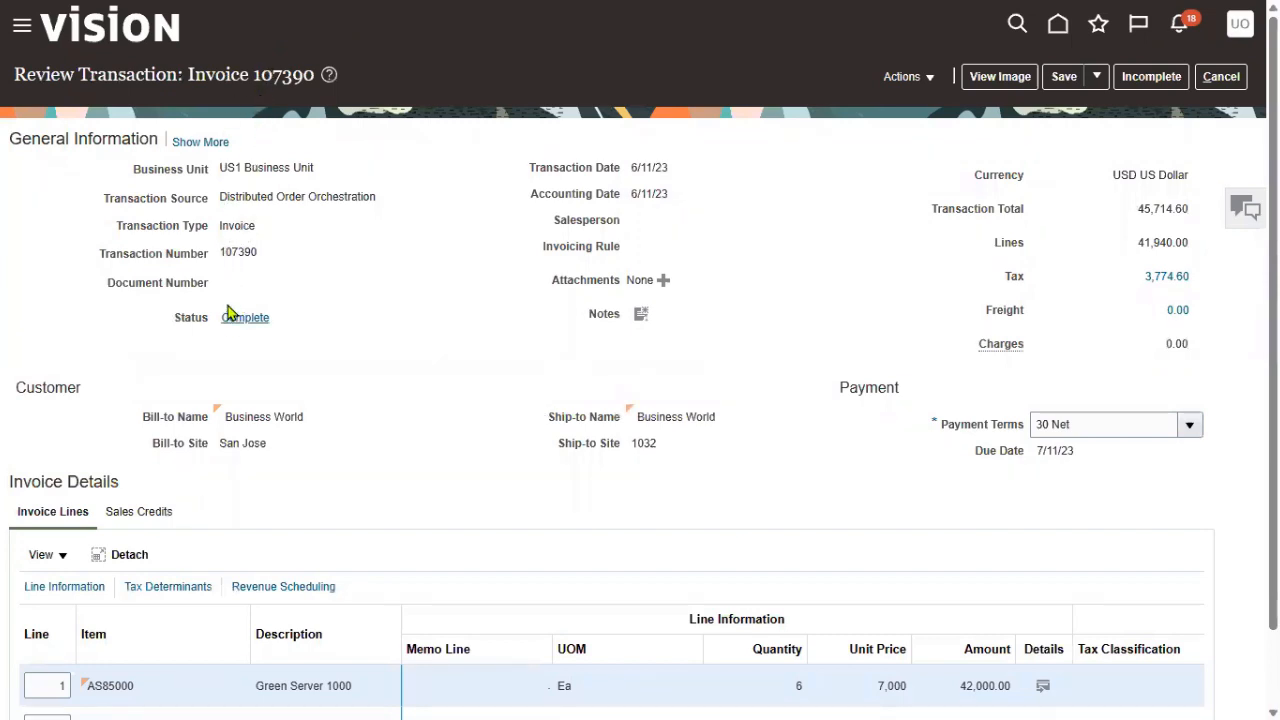
left_click(201, 142)
left_click_drag(221, 309, 256, 311)
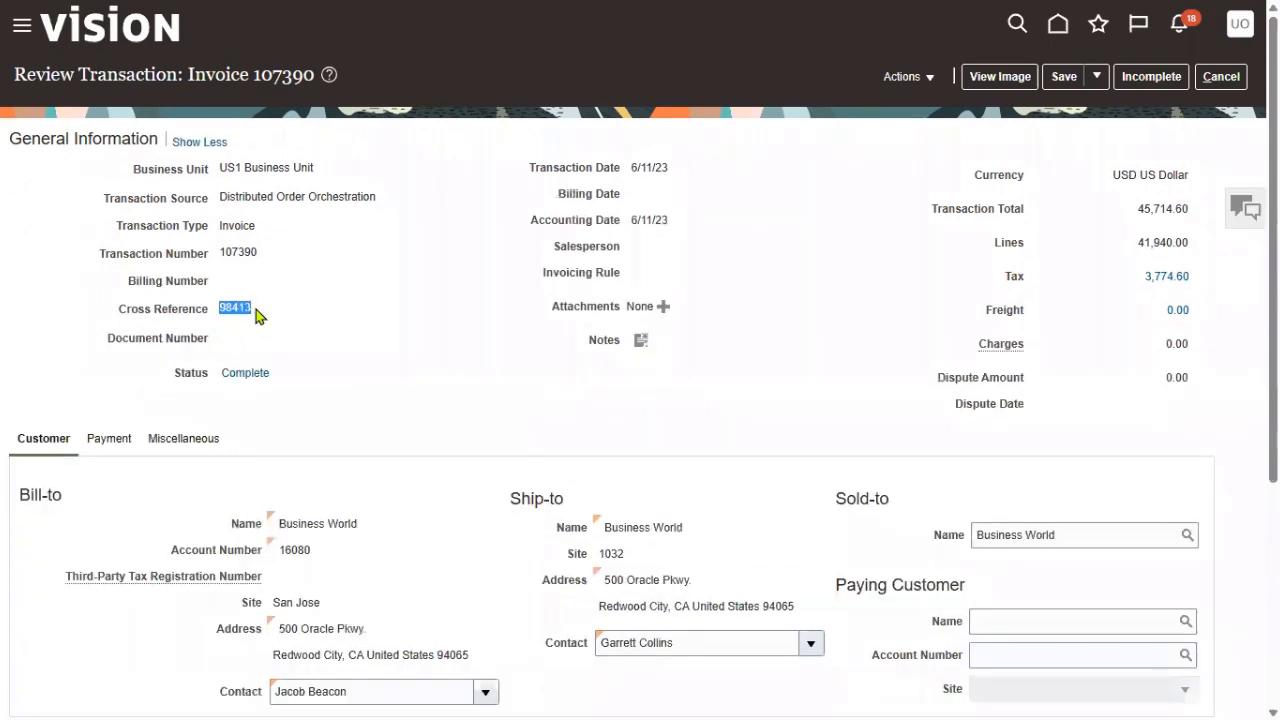
Copy the invoice's transaction number from the general information.
left_click_drag(221, 253, 247, 250)
right_click(247, 250)
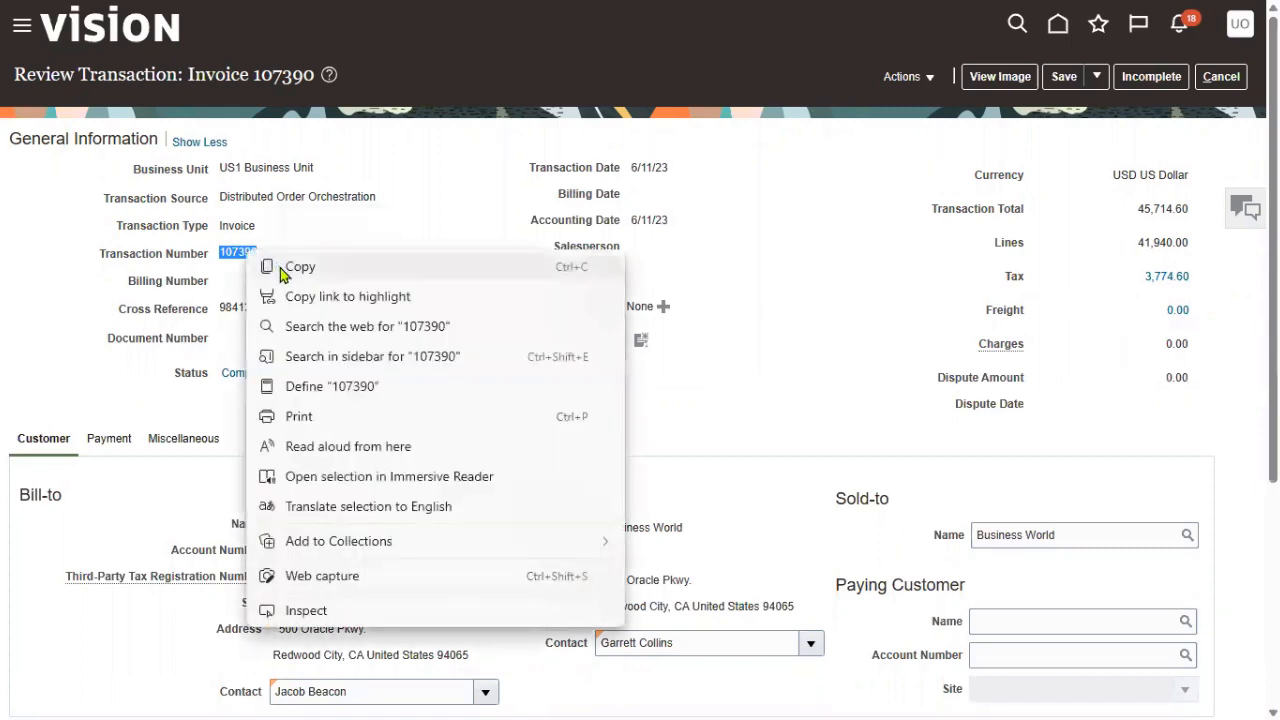
left_click(285, 263)
left_click(734, 405)
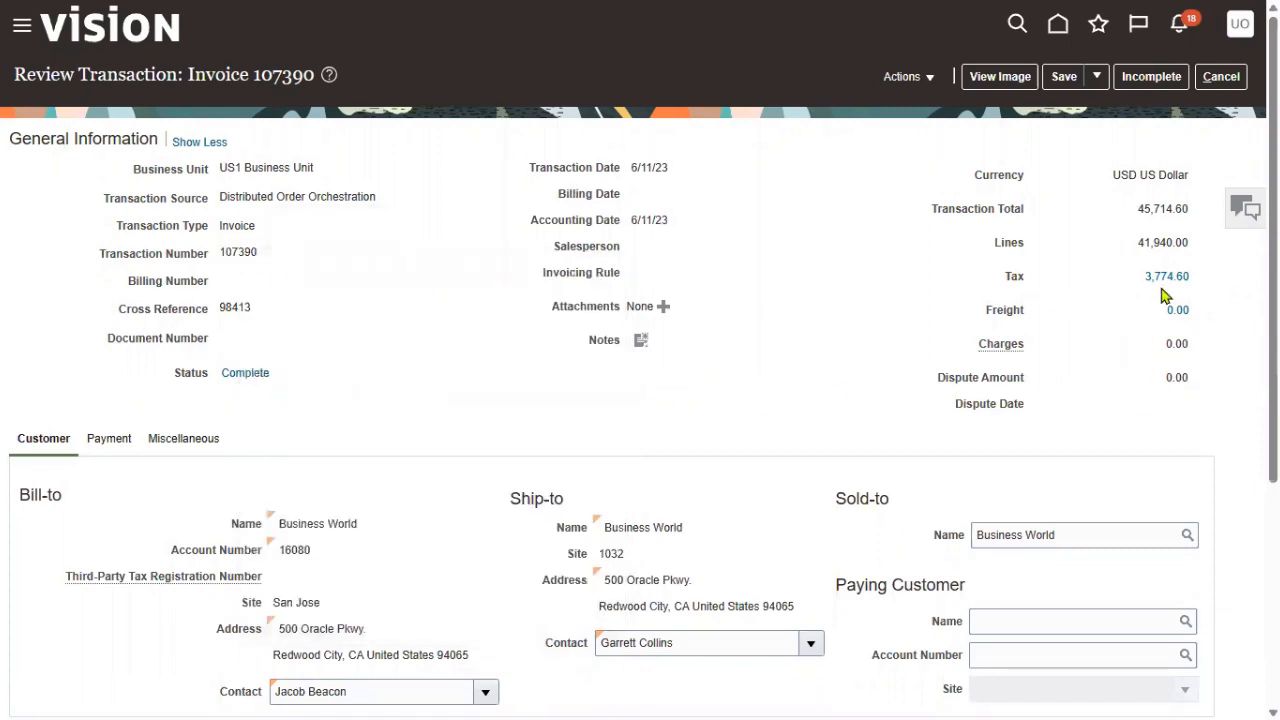
Review the invoice's transaction total, transaction date, due date and payment terms.
left_click_drag(1139, 214, 1191, 220)
left_click(826, 366)
left_click_drag(632, 168, 688, 176)
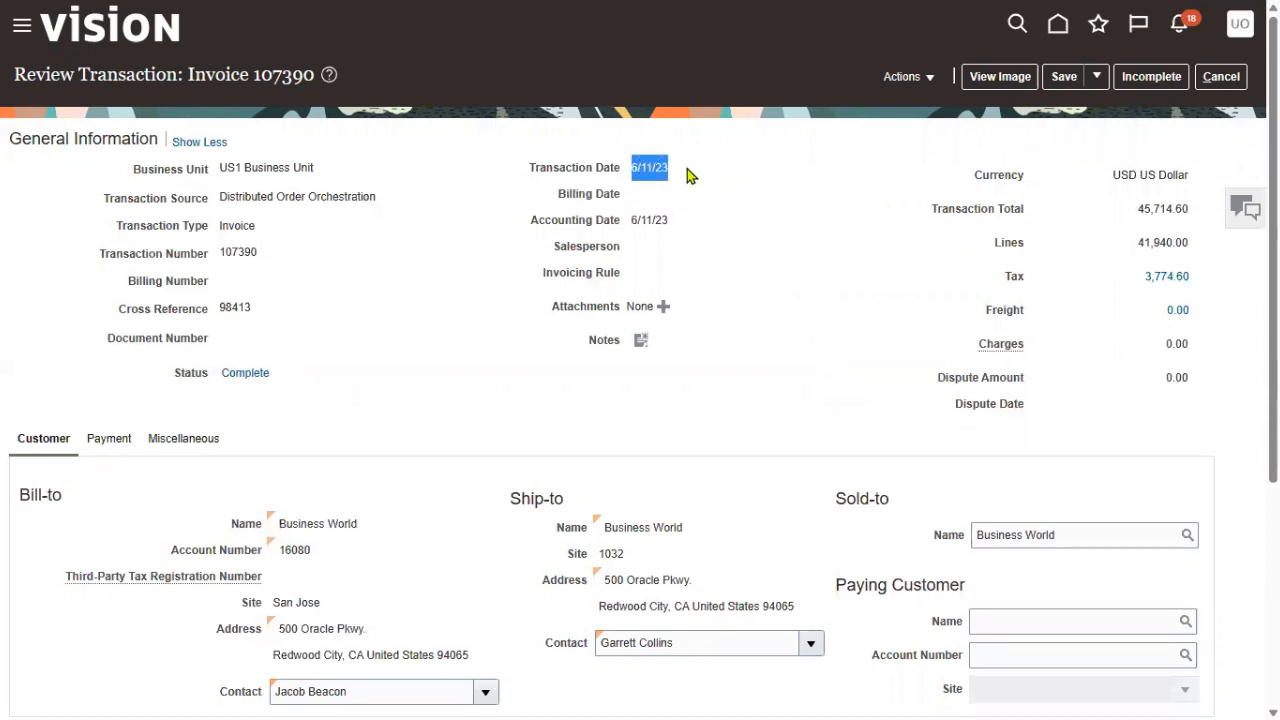
left_click(116, 441)
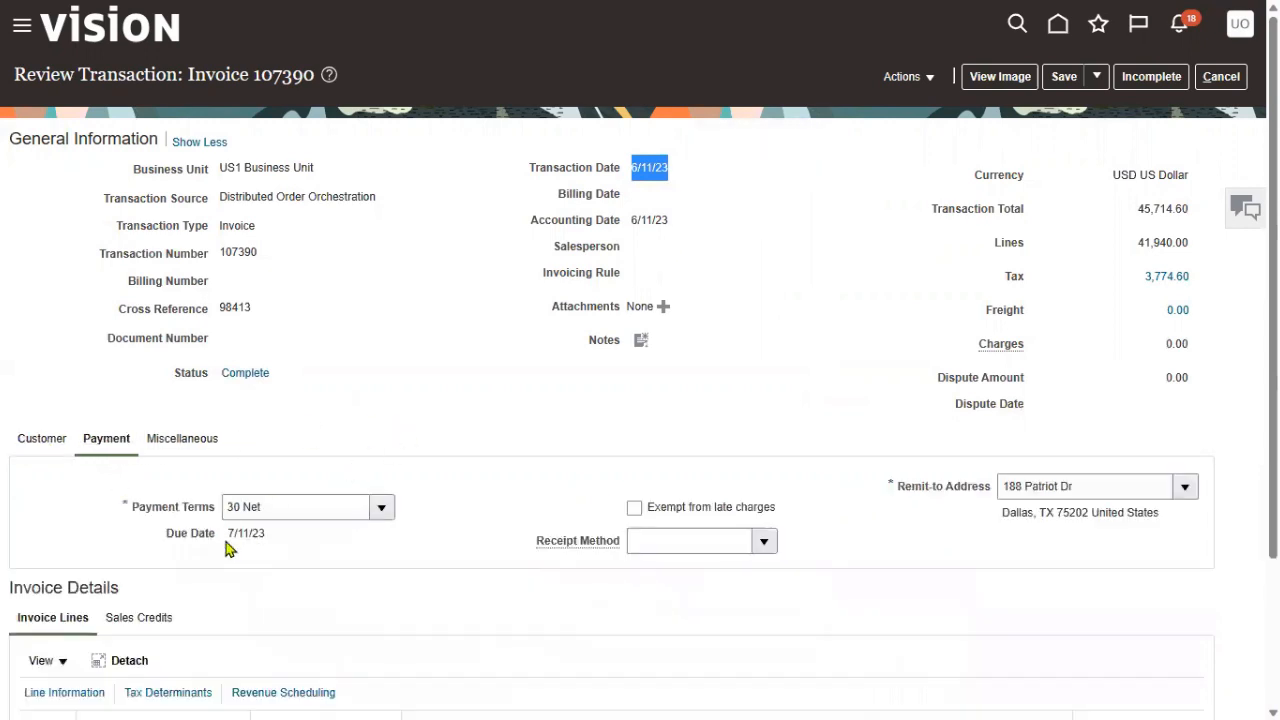
left_click_drag(229, 533, 299, 538)
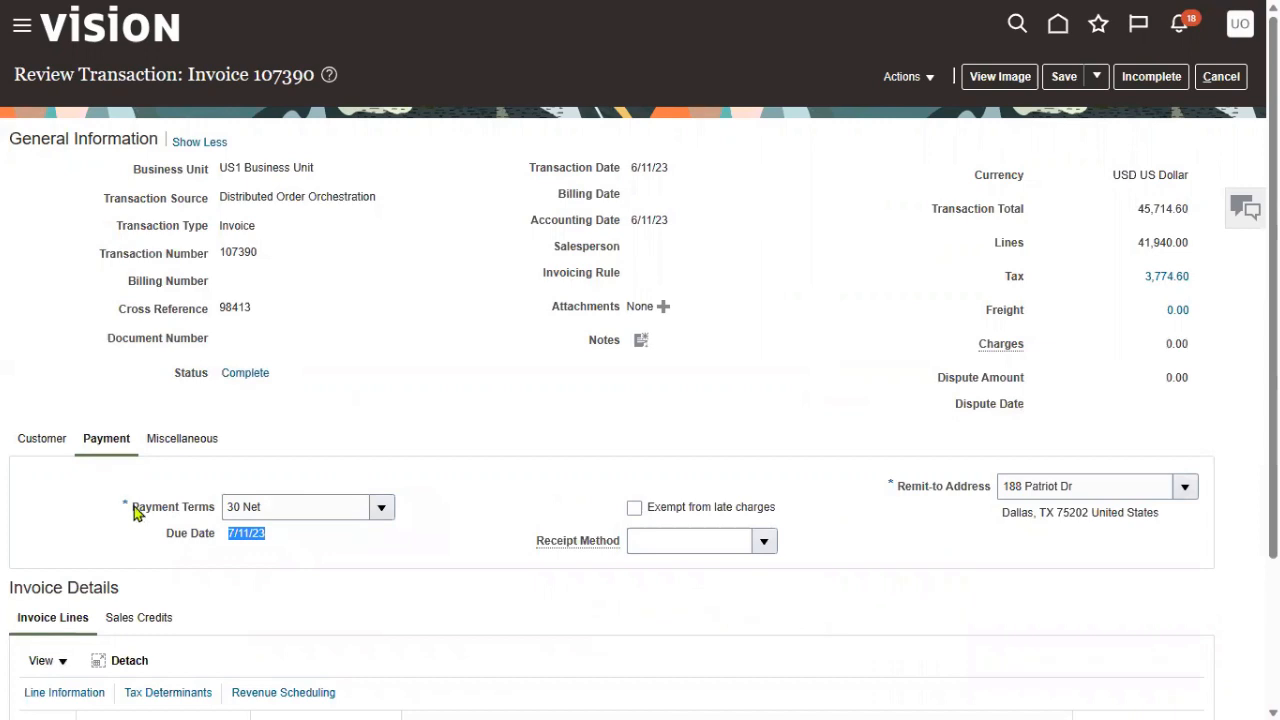
left_click_drag(133, 507, 221, 514)
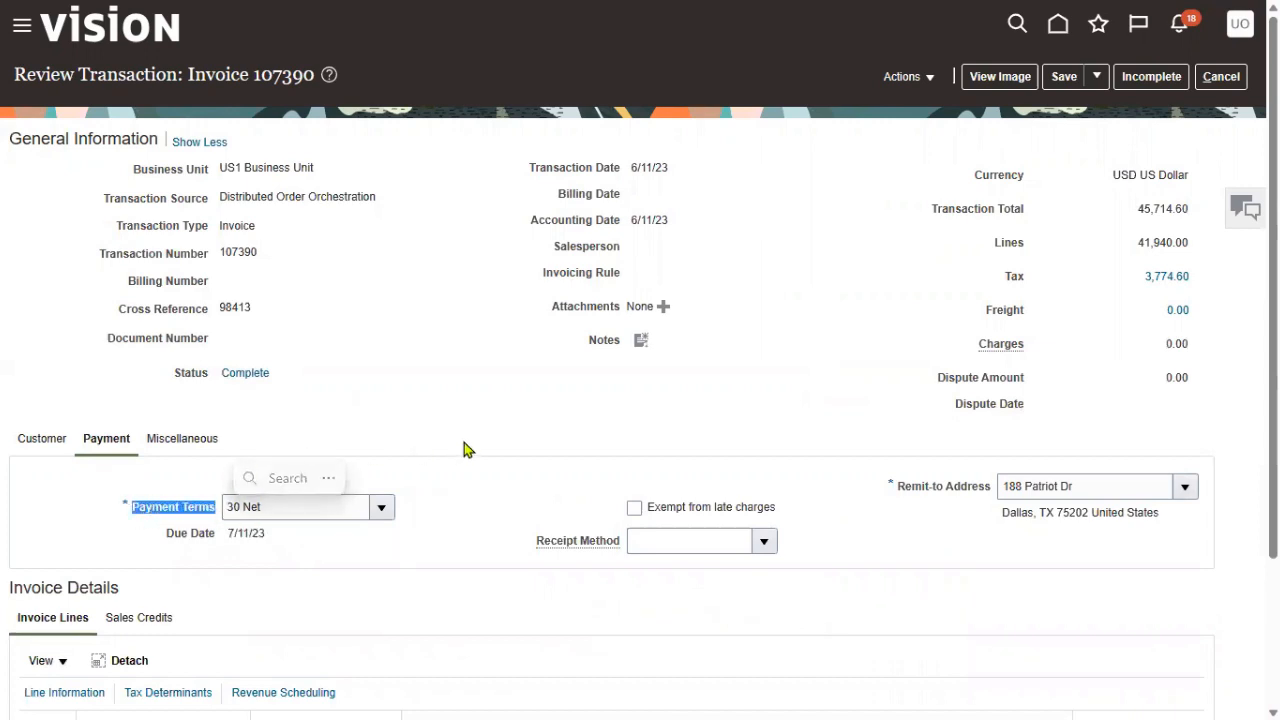
left_click(488, 392)
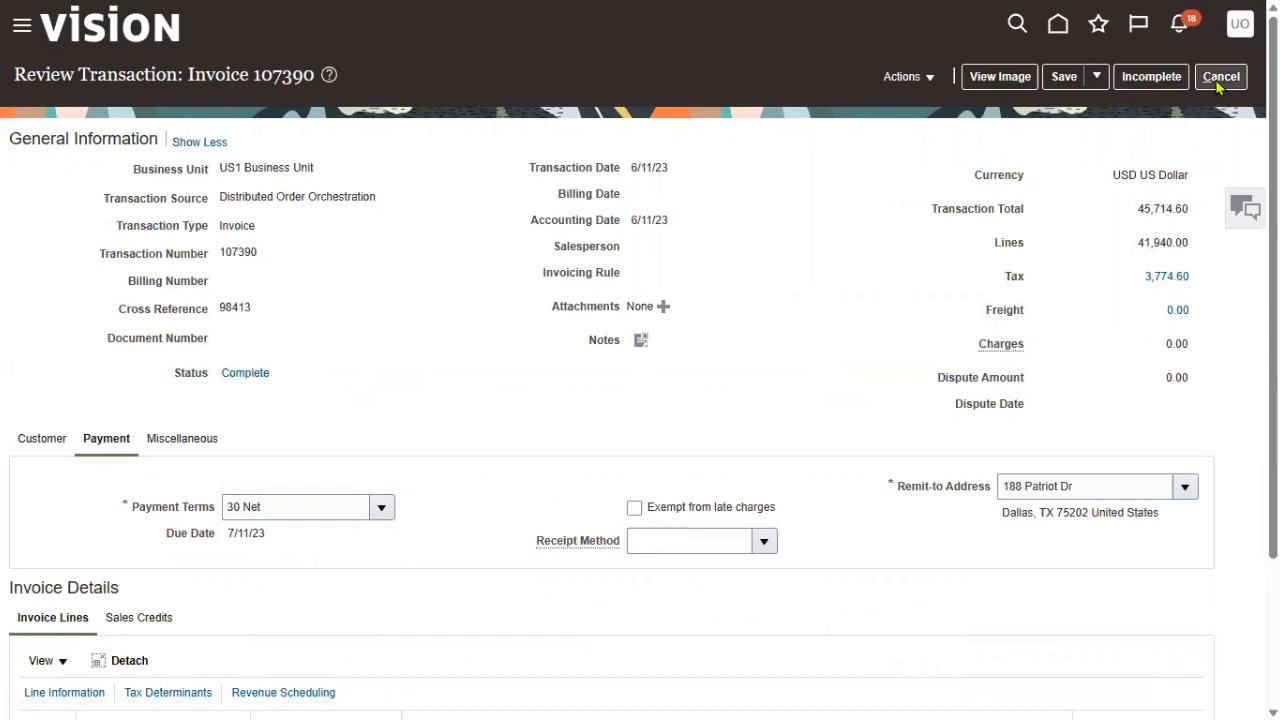
Save and close the invoice, and start creating a receipt in the Accounts Receivable work area.
left_click(1097, 77)
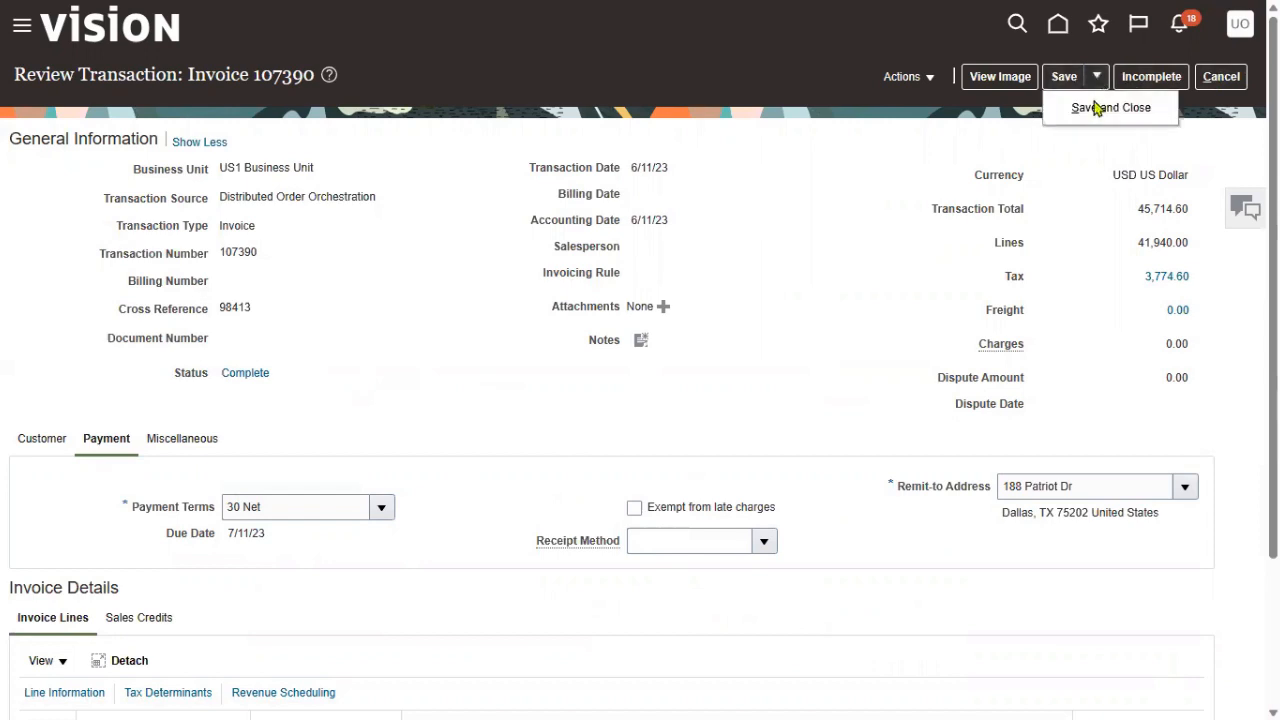
left_click(1094, 106)
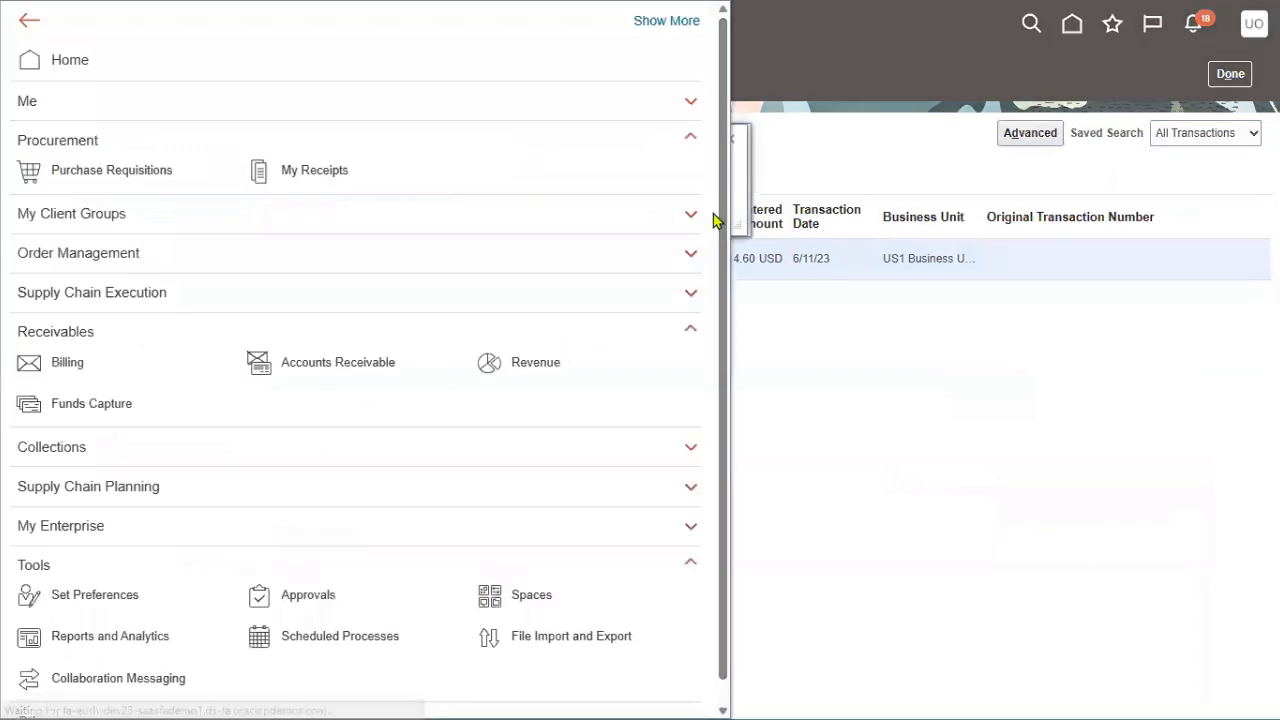
left_click(345, 372)
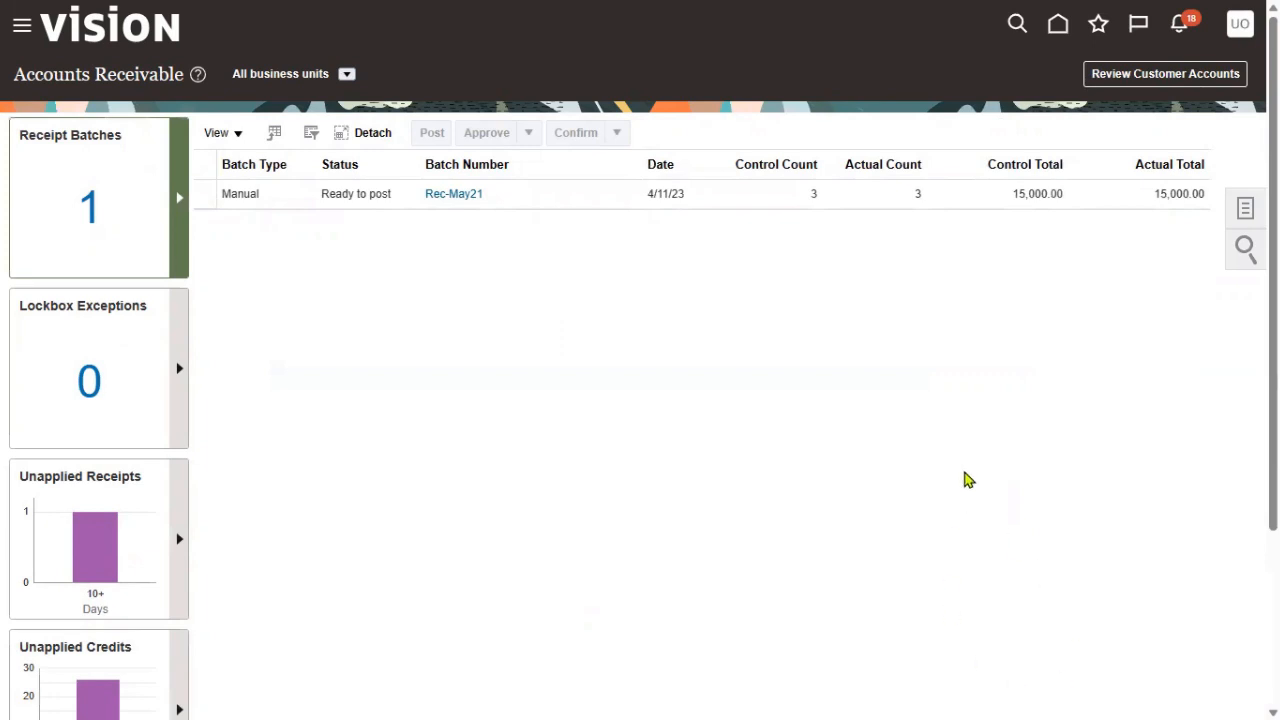
left_click(1243, 211)
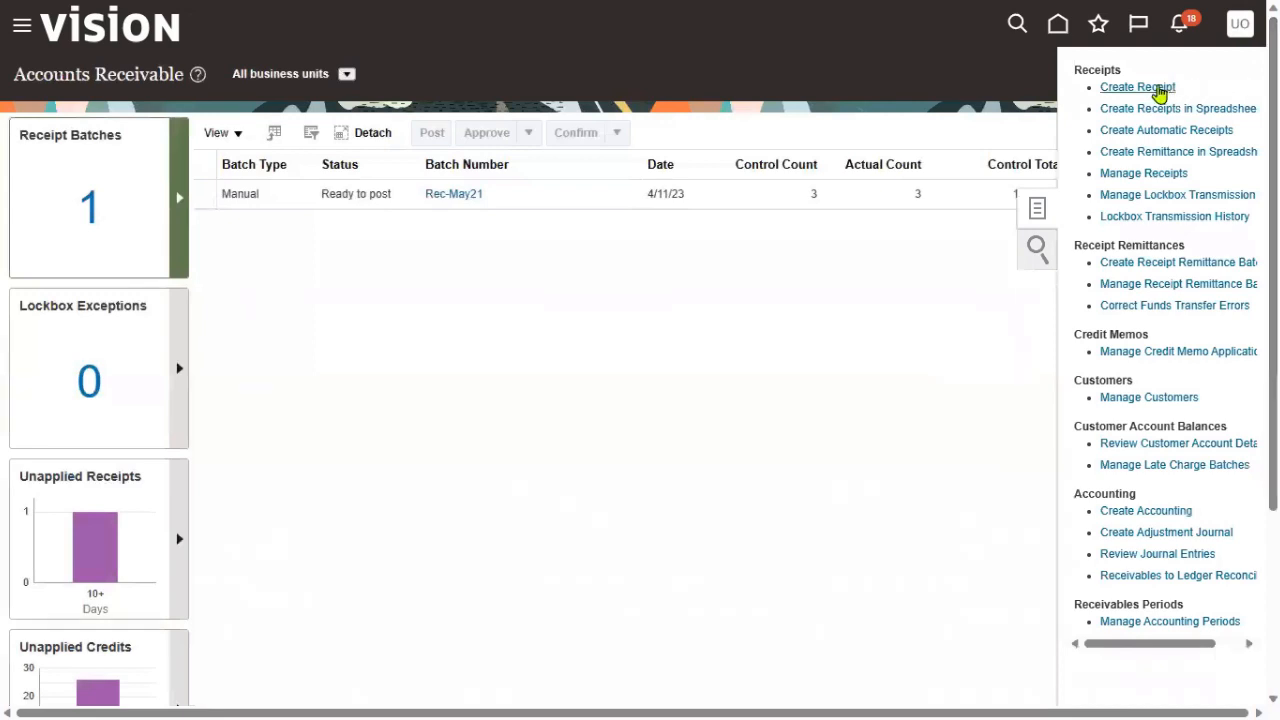
left_click(1142, 88)
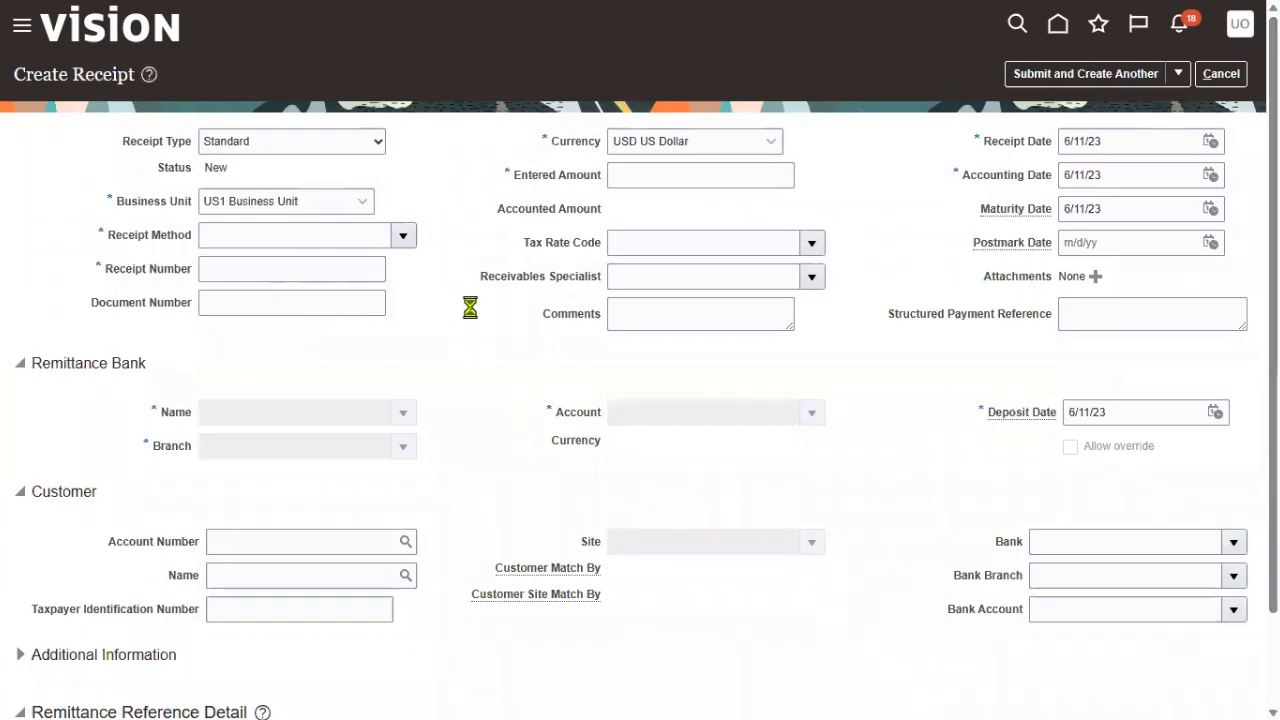
Set the receipt method to Check (Directly/No Remit) and the receipt number to r1.
left_click(403, 236)
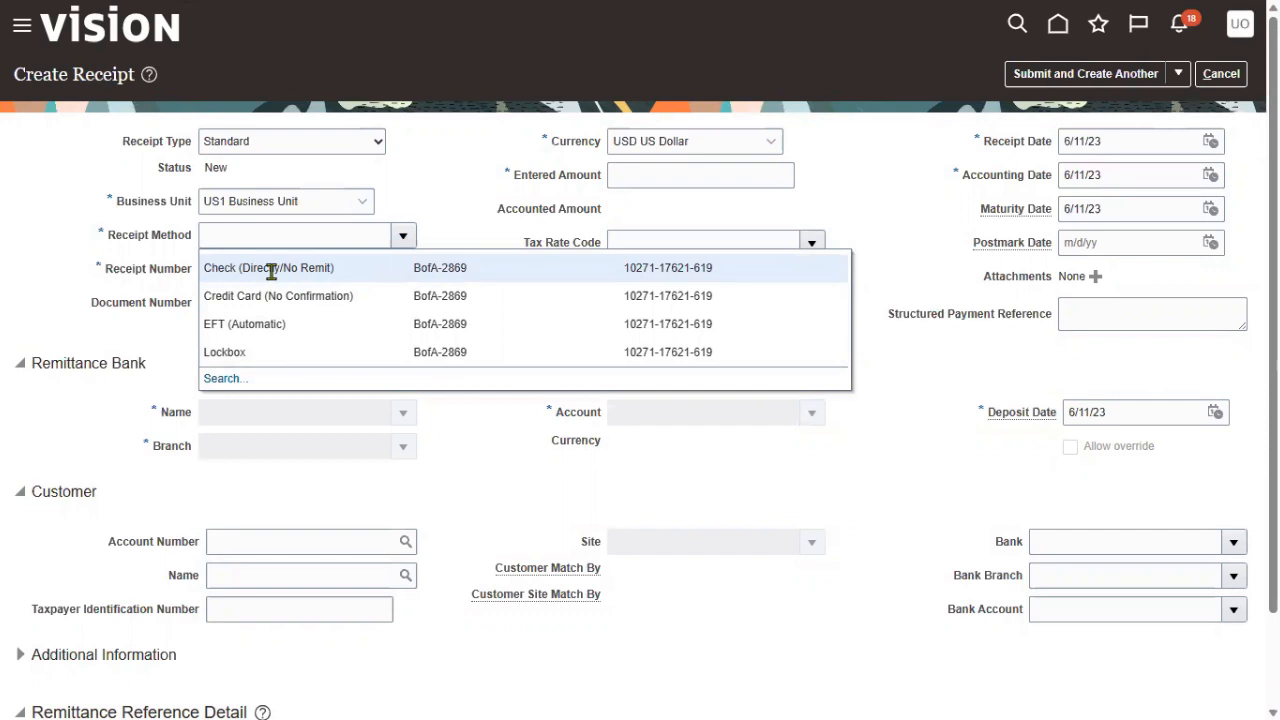
left_click(274, 270)
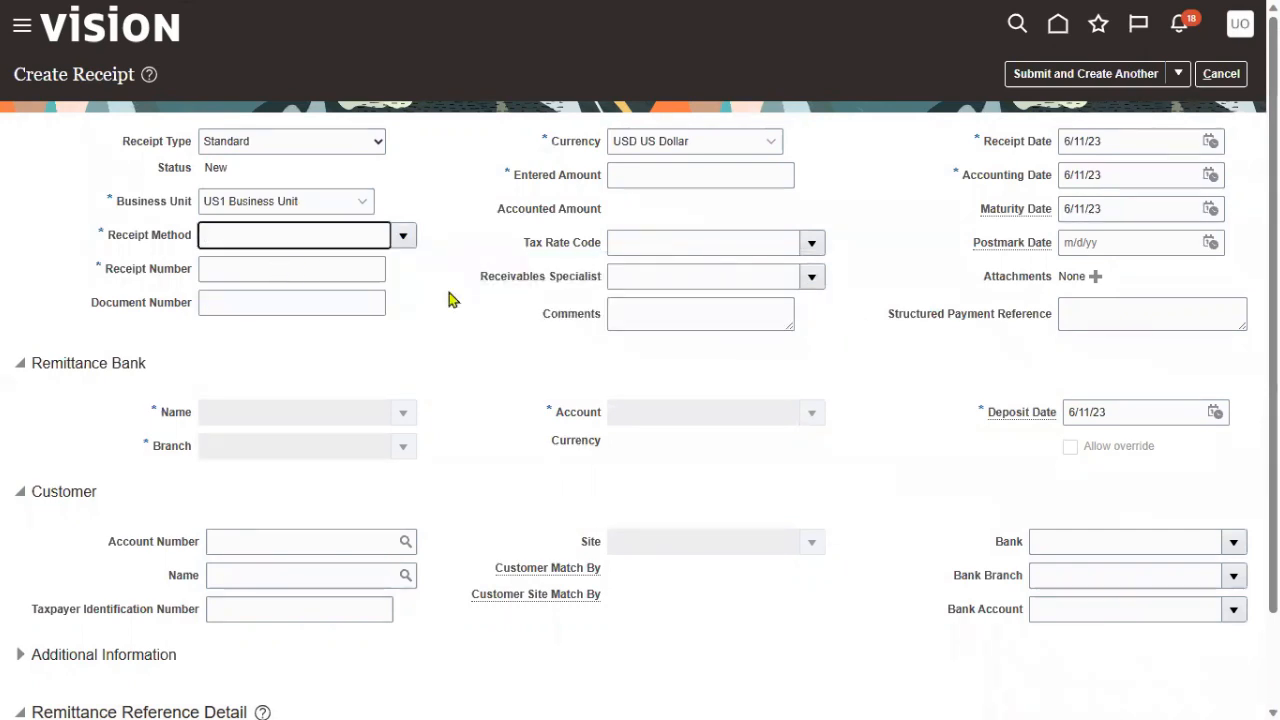
left_click(344, 266)
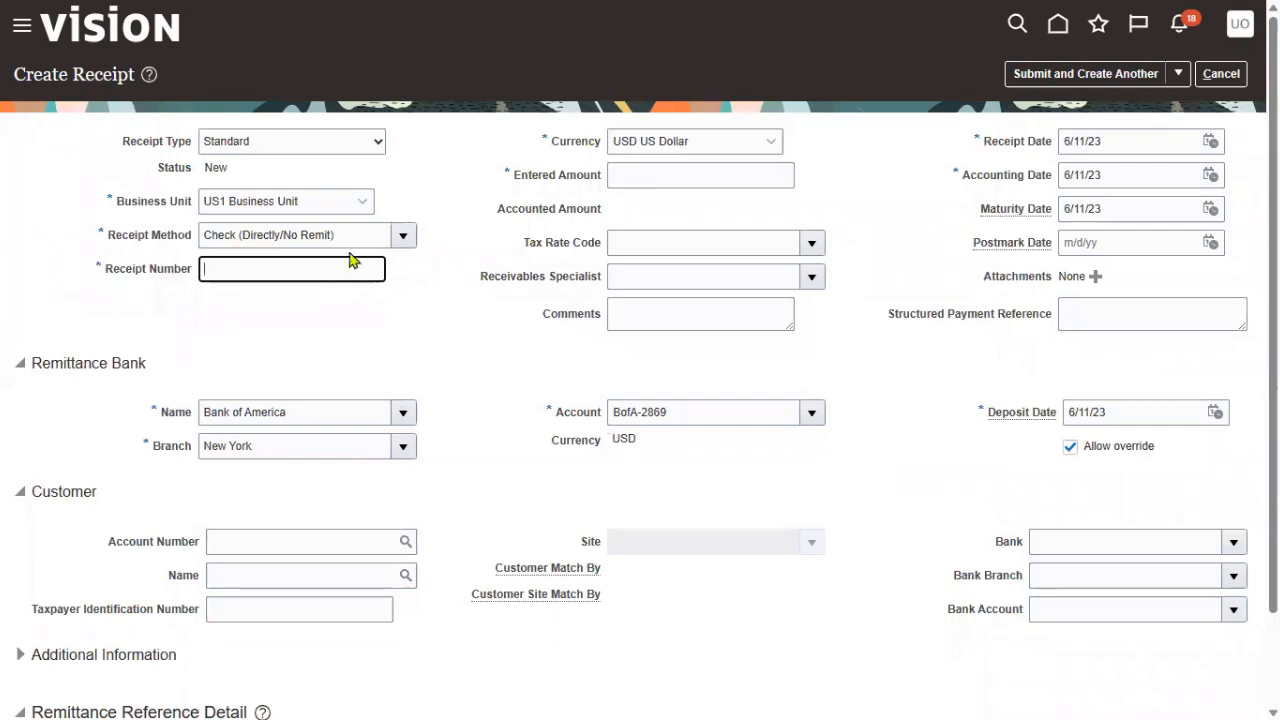
type("r1")
Enter 45,714.60 as the receipt's entered amount.
left_click(691, 177)
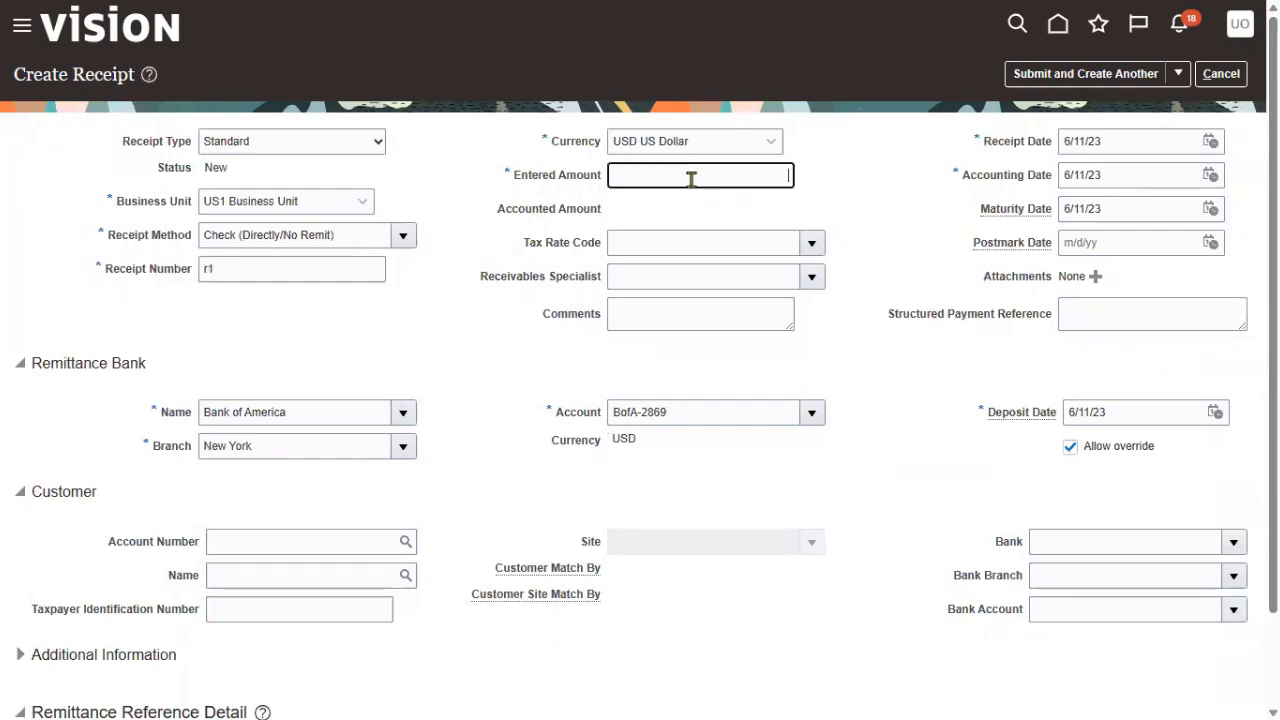
type("45")
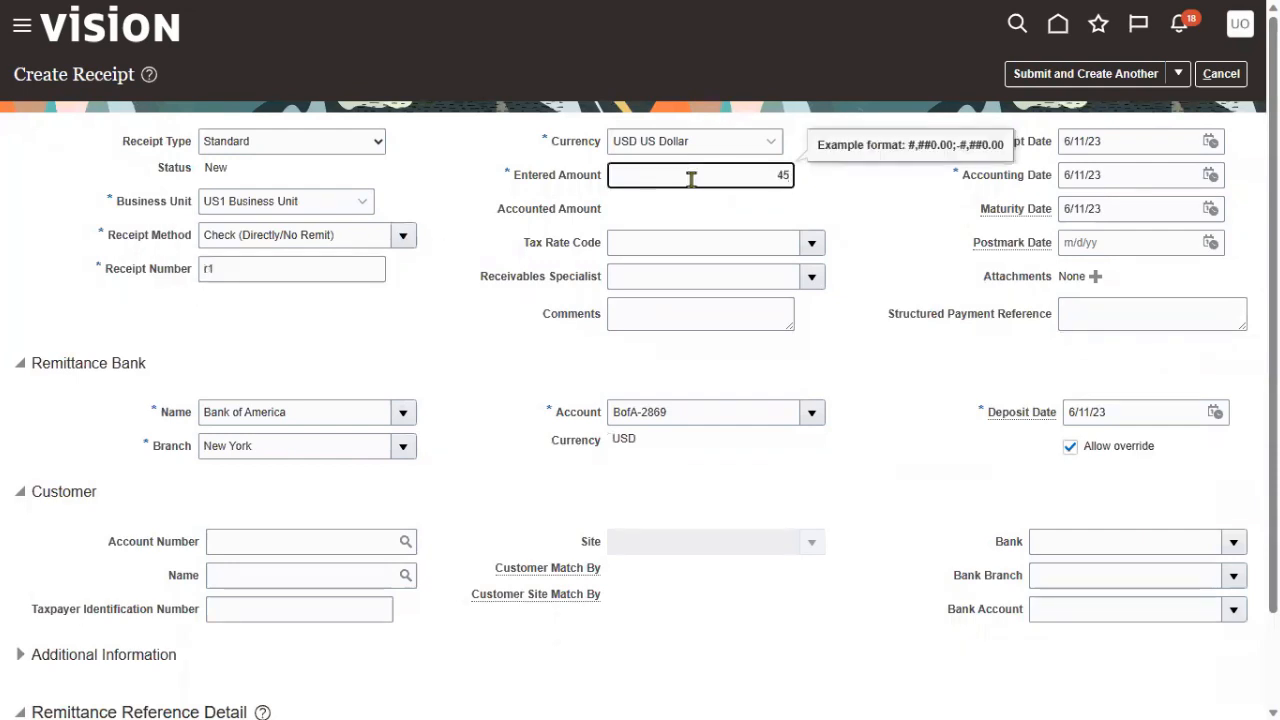
type("714")
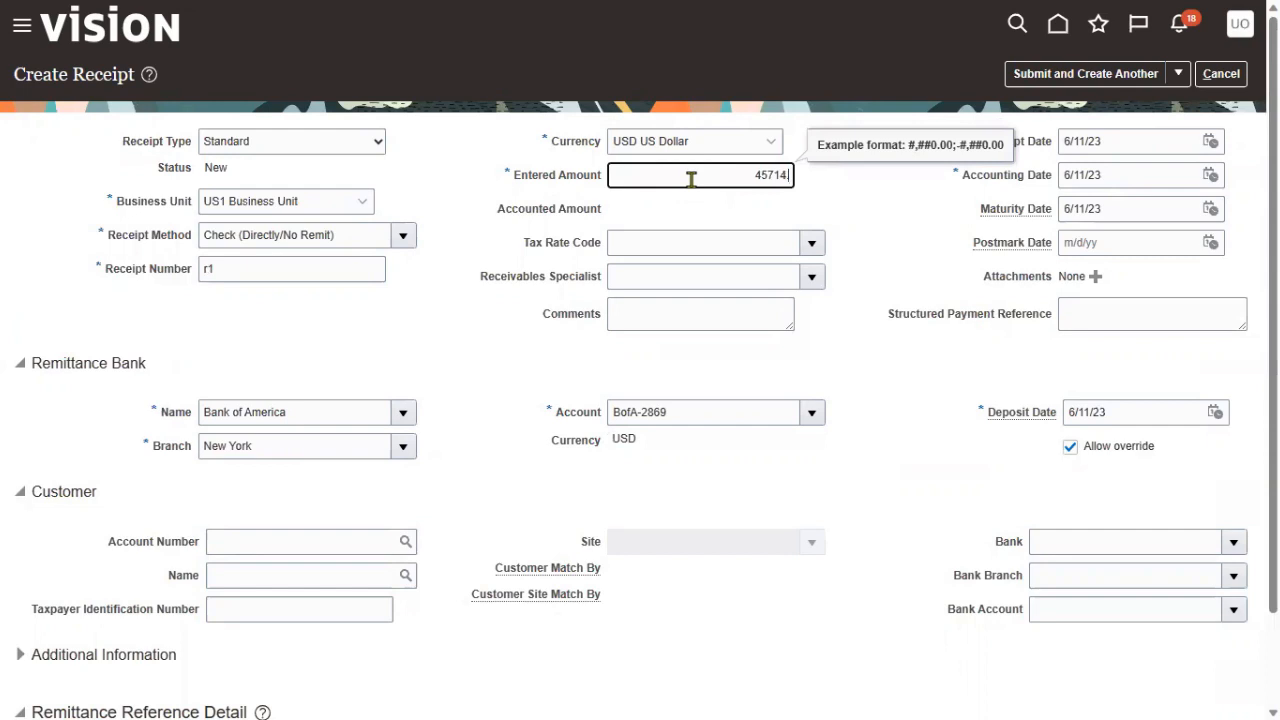
type(".60")
left_click(502, 349)
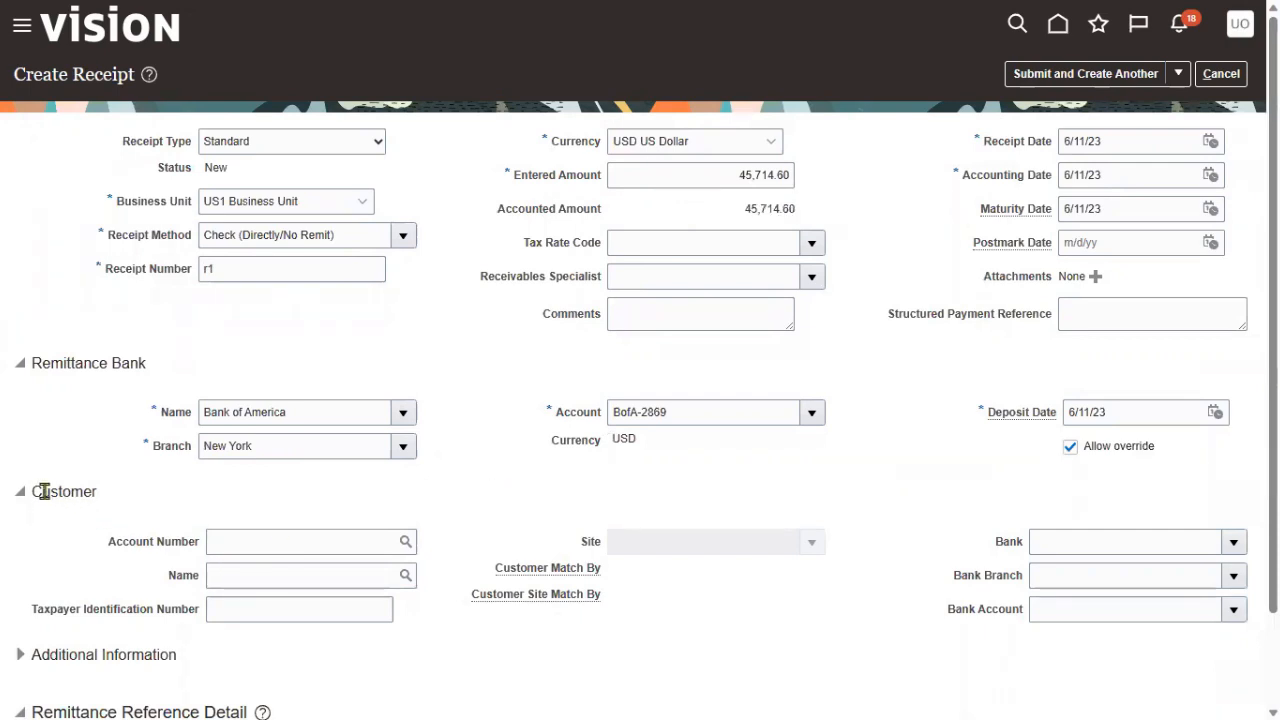
Set the receipt's customer name to Business World by looking it up with "bus".
left_click_drag(43, 491, 97, 491)
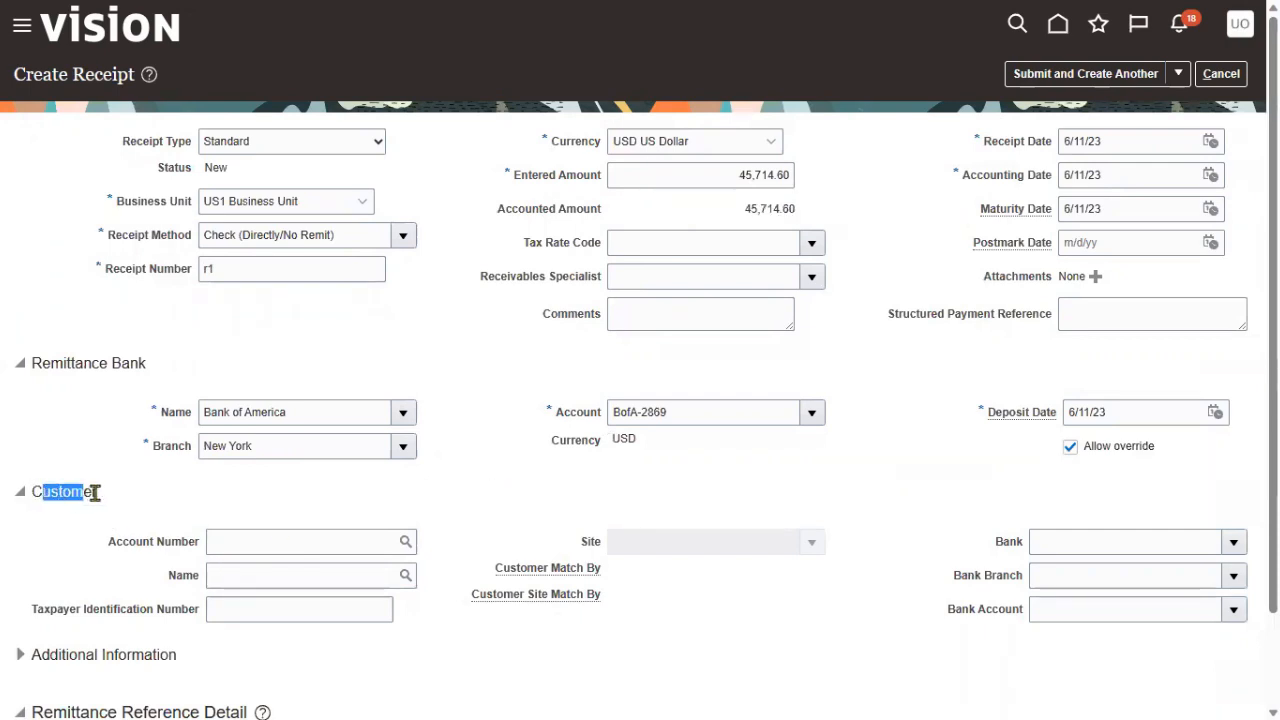
left_click(362, 582)
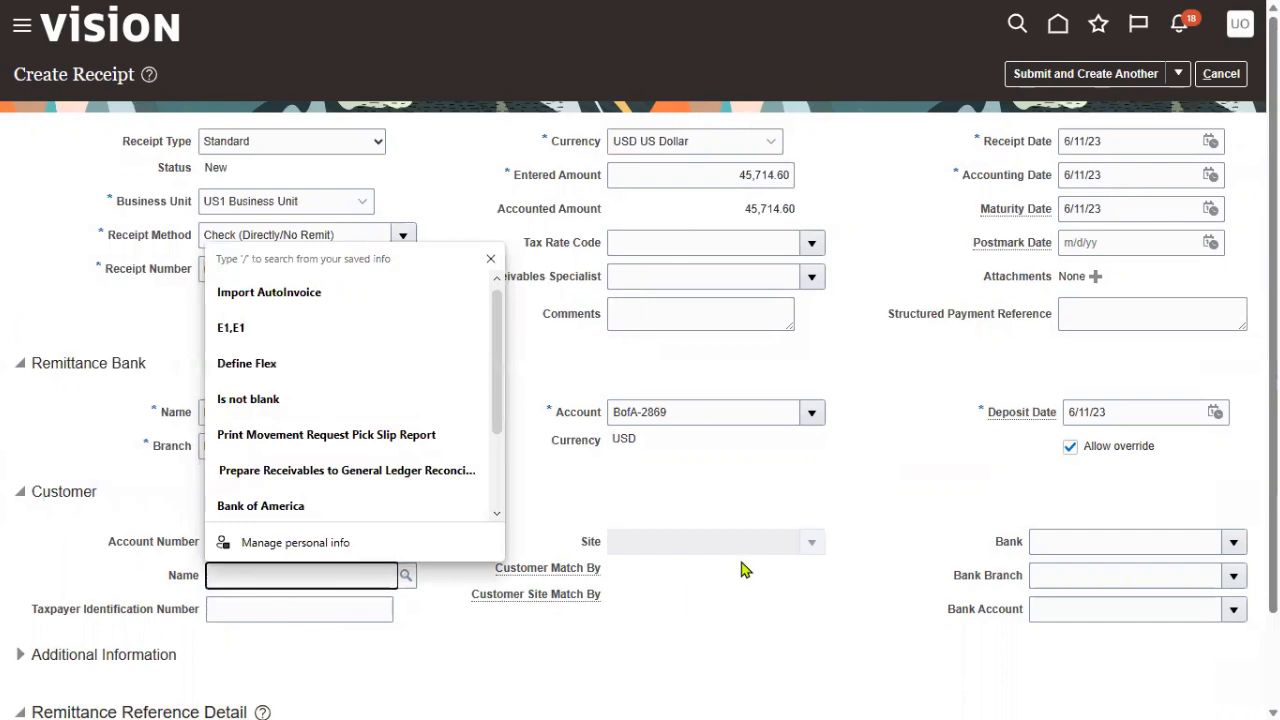
type("bus")
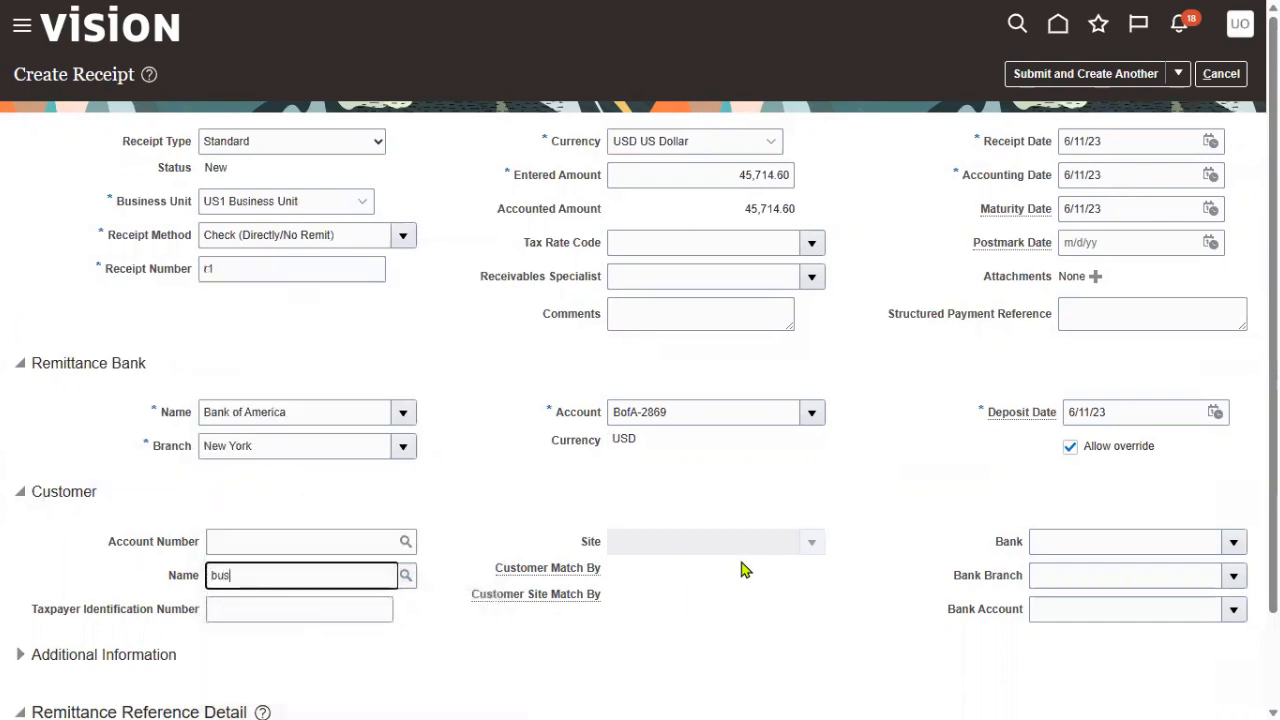
key("Tab")
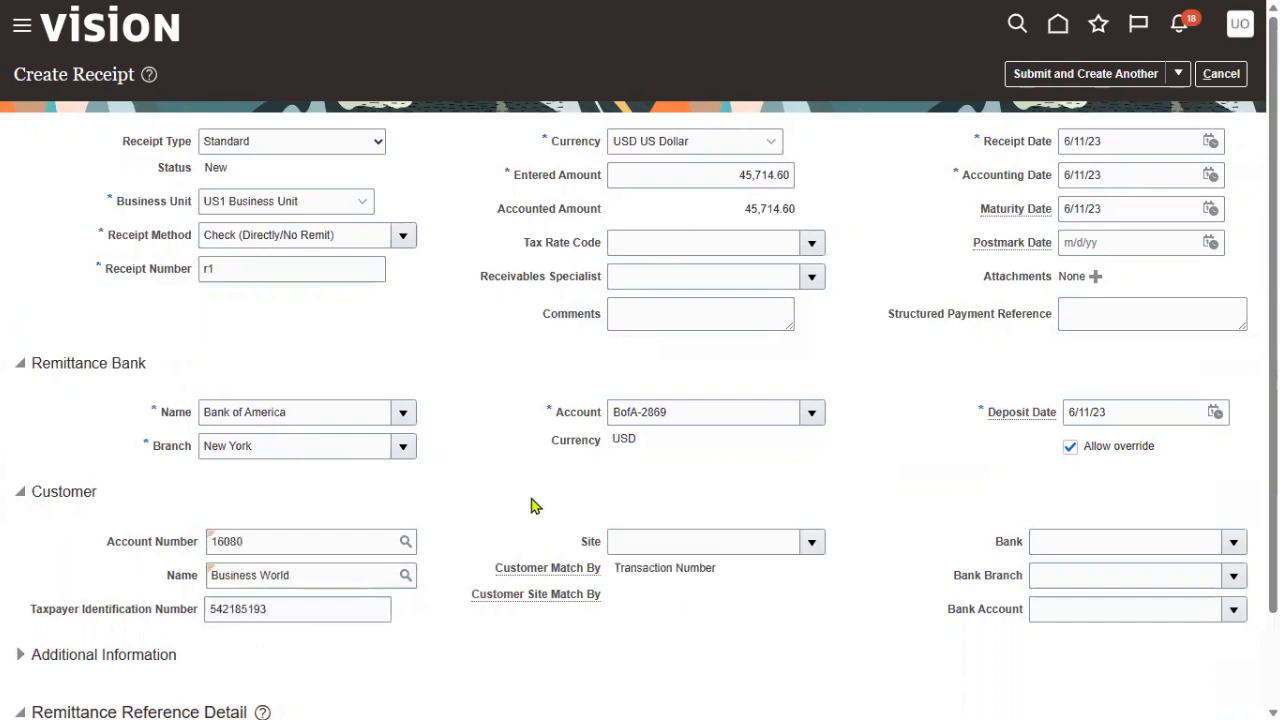
scroll(510, 636, "down", 1)
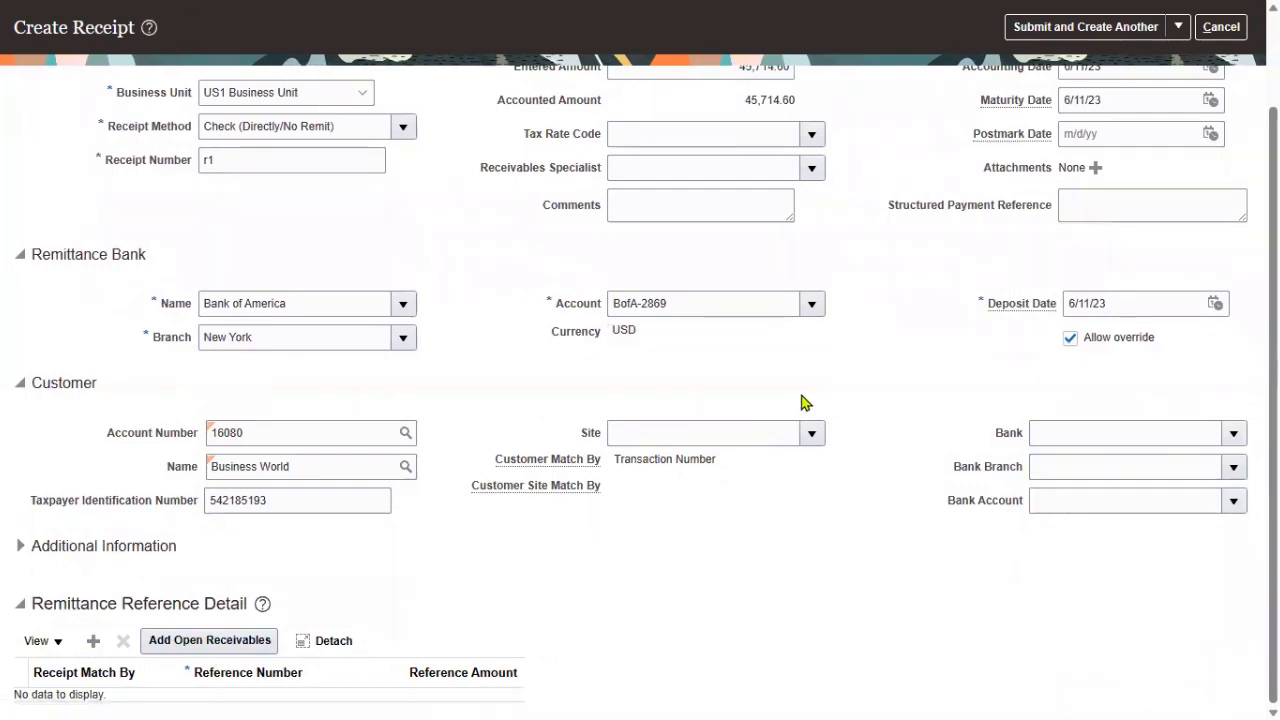
Submit the receipt with the option to apply it manually.
scroll(808, 400, "up", 1)
left_click(1179, 73)
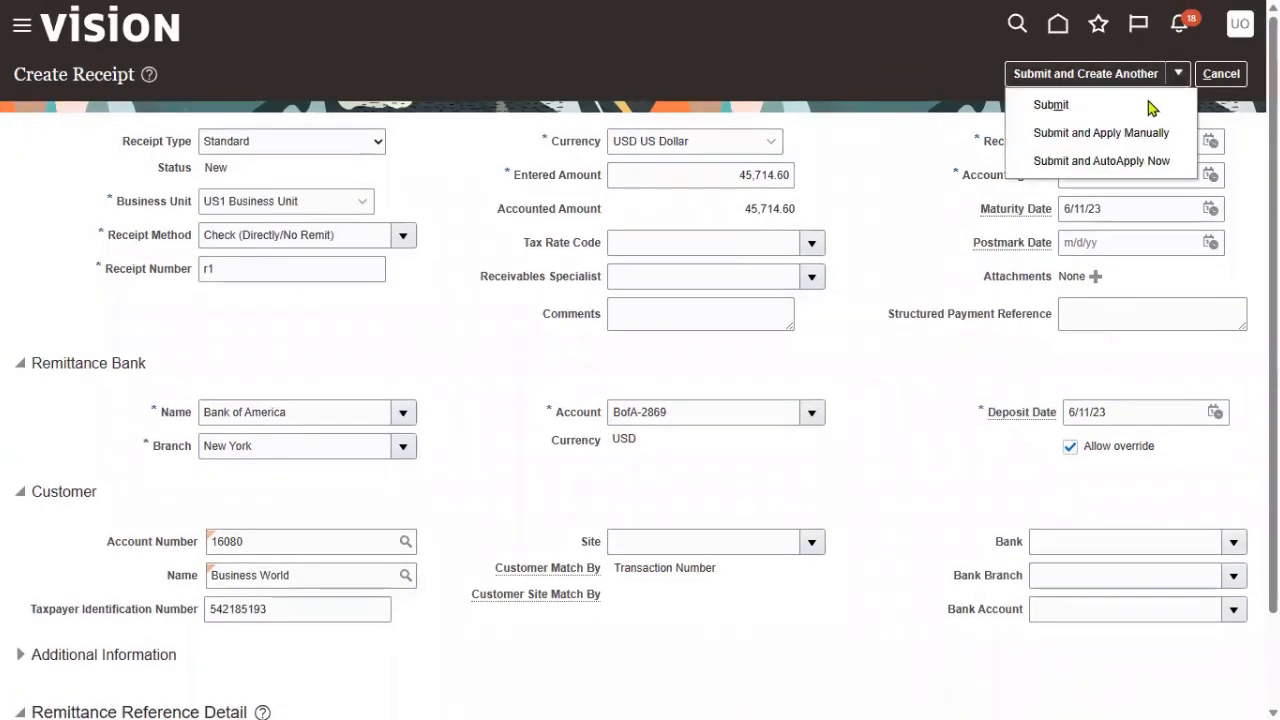
left_click(1105, 134)
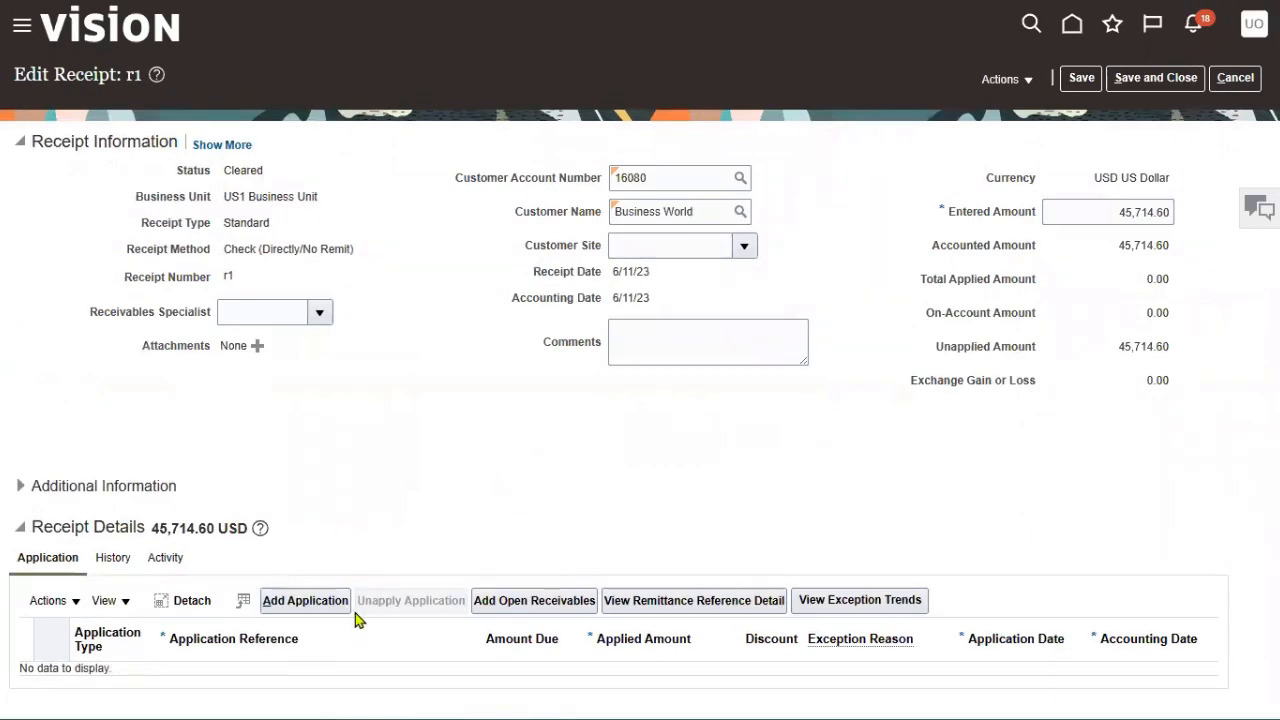
Search the open receivables of Business World for receipt reference number 107390.
left_click(514, 603)
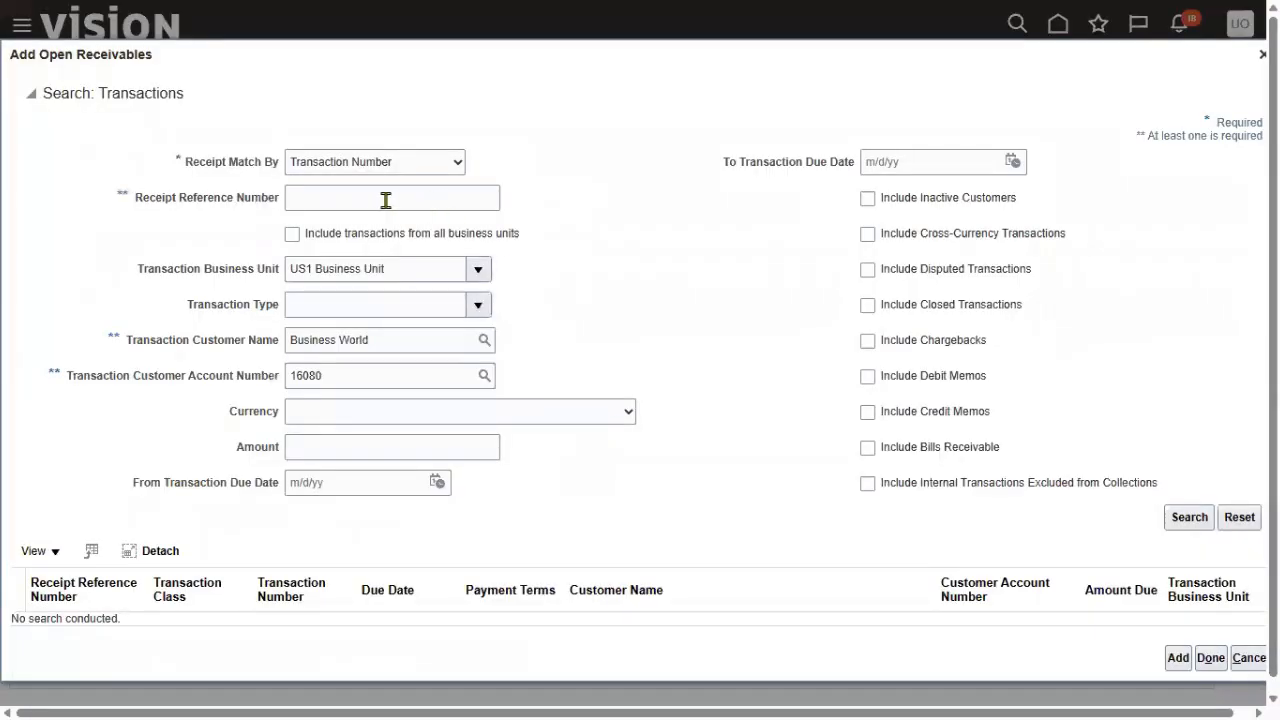
left_click(382, 198)
right_click(382, 198)
left_click(414, 374)
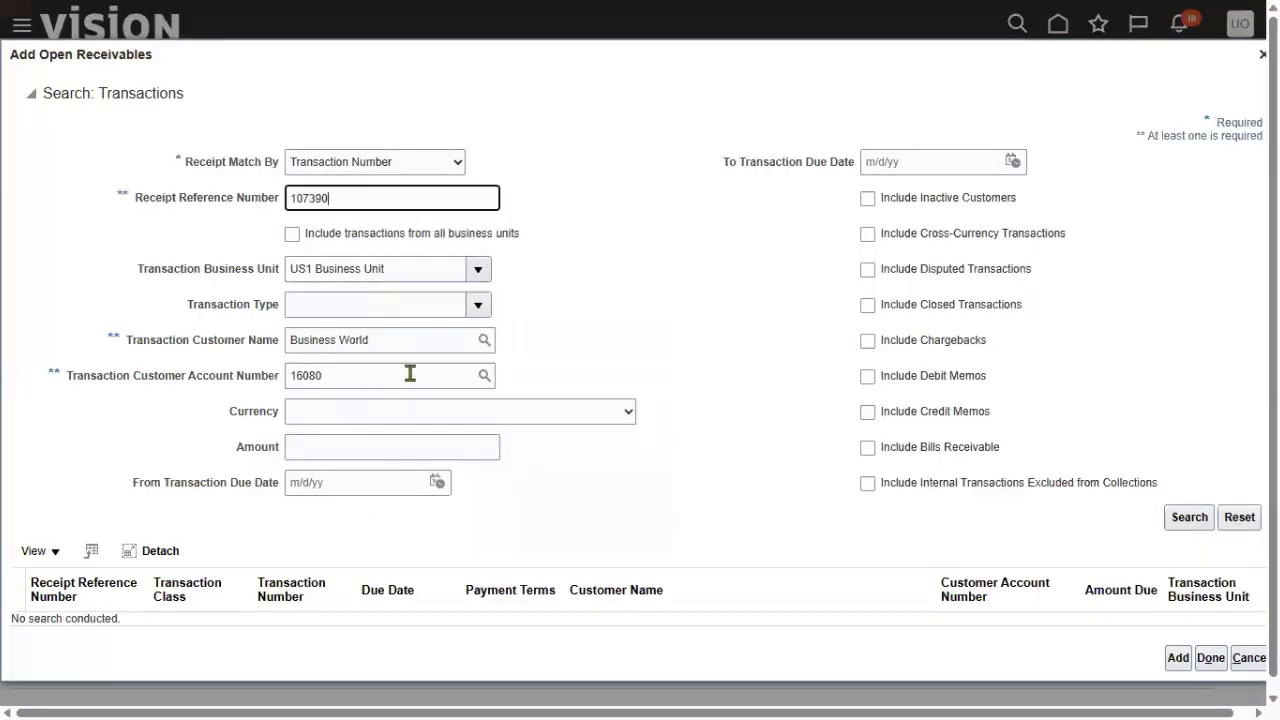
left_click(1180, 520)
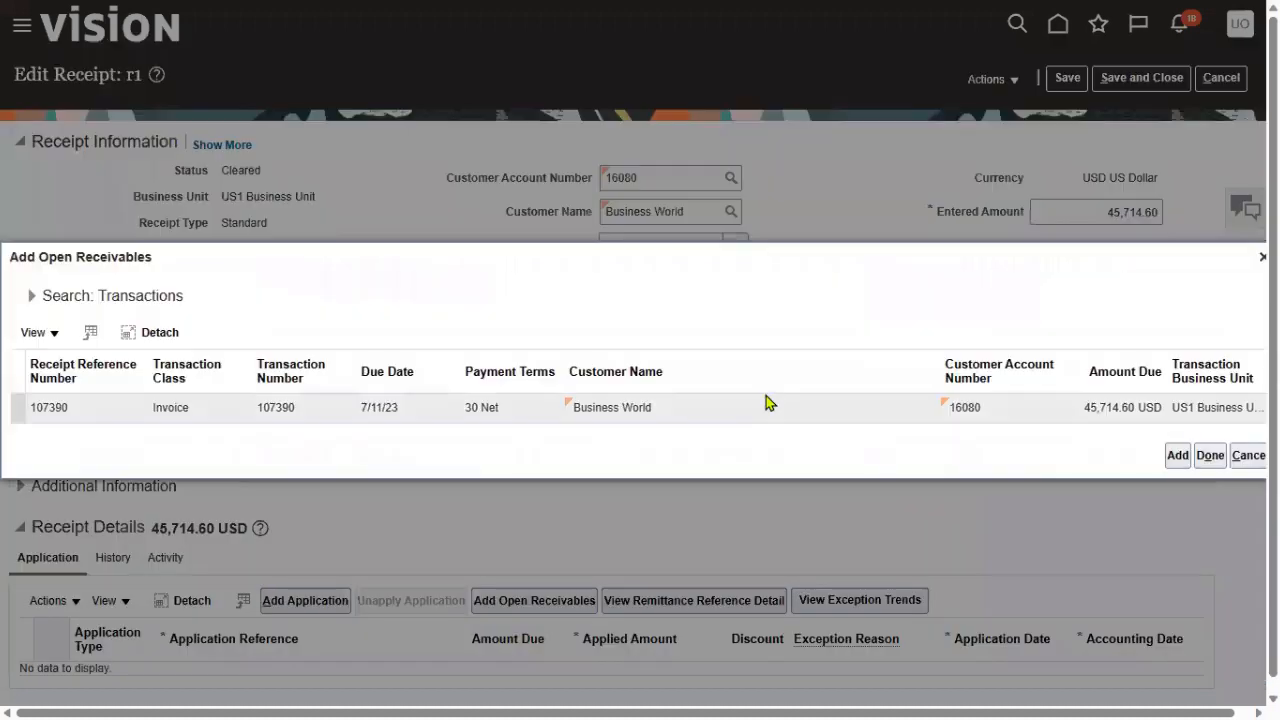
Apply the found invoice 107390 to the receipt and save the receipt.
left_click(708, 410)
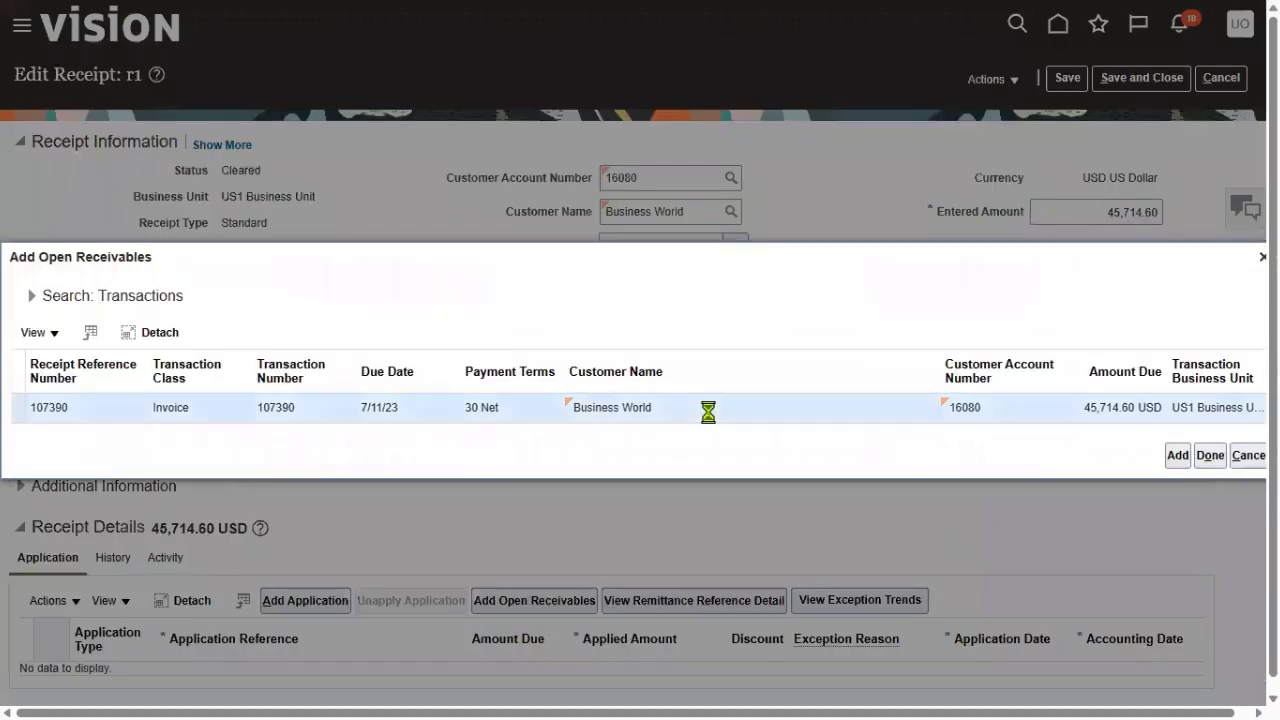
left_click(1209, 457)
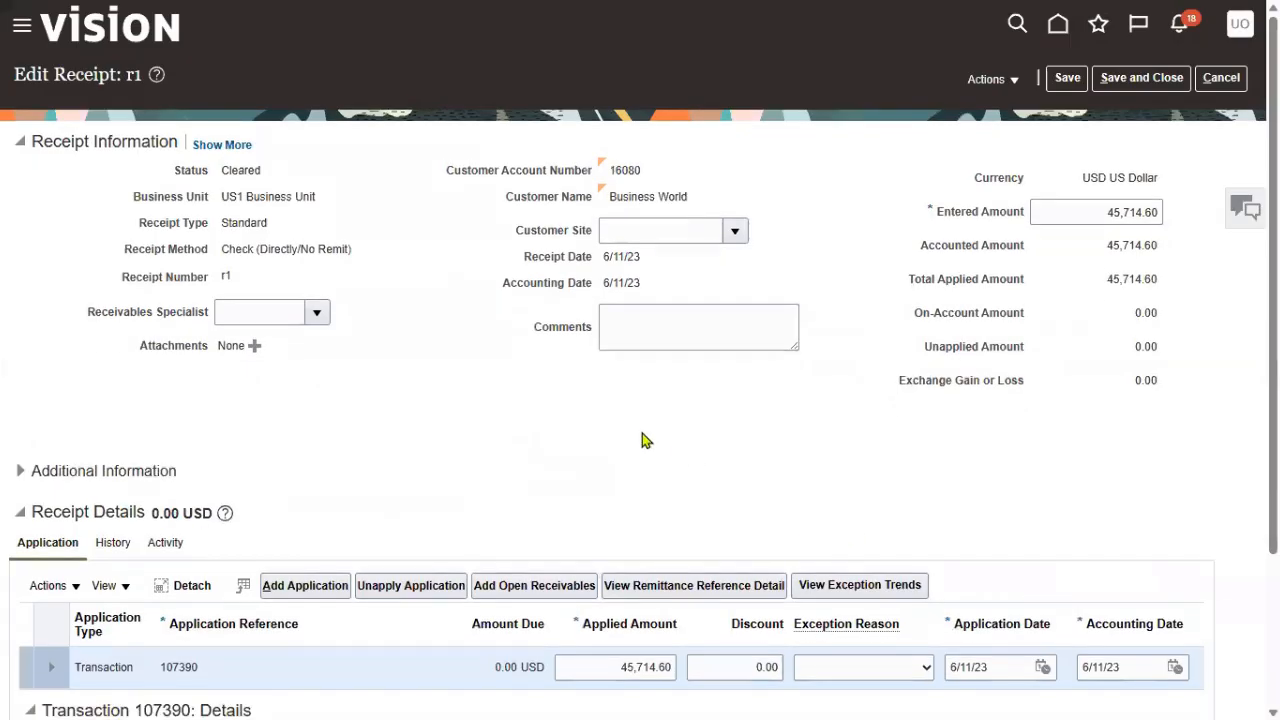
left_click(1066, 78)
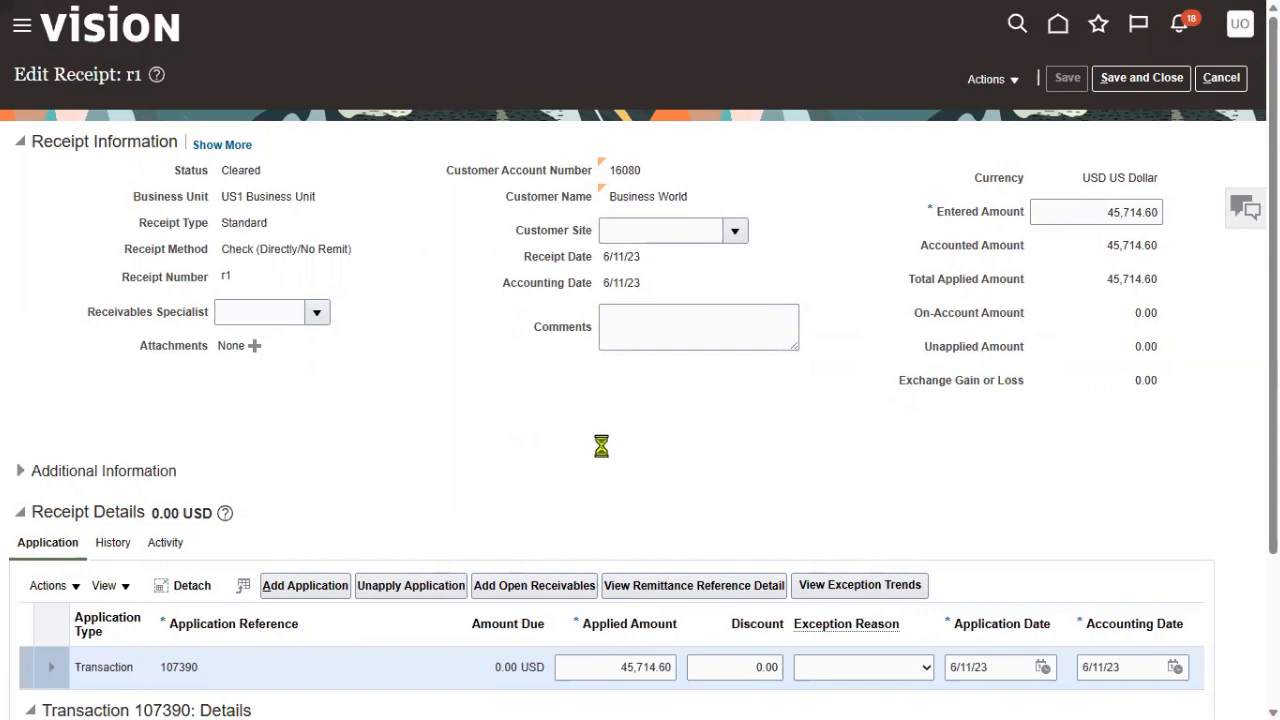
Check the receipt's status and receipt method, and save and close the receipt.
left_click_drag(221, 170, 270, 173)
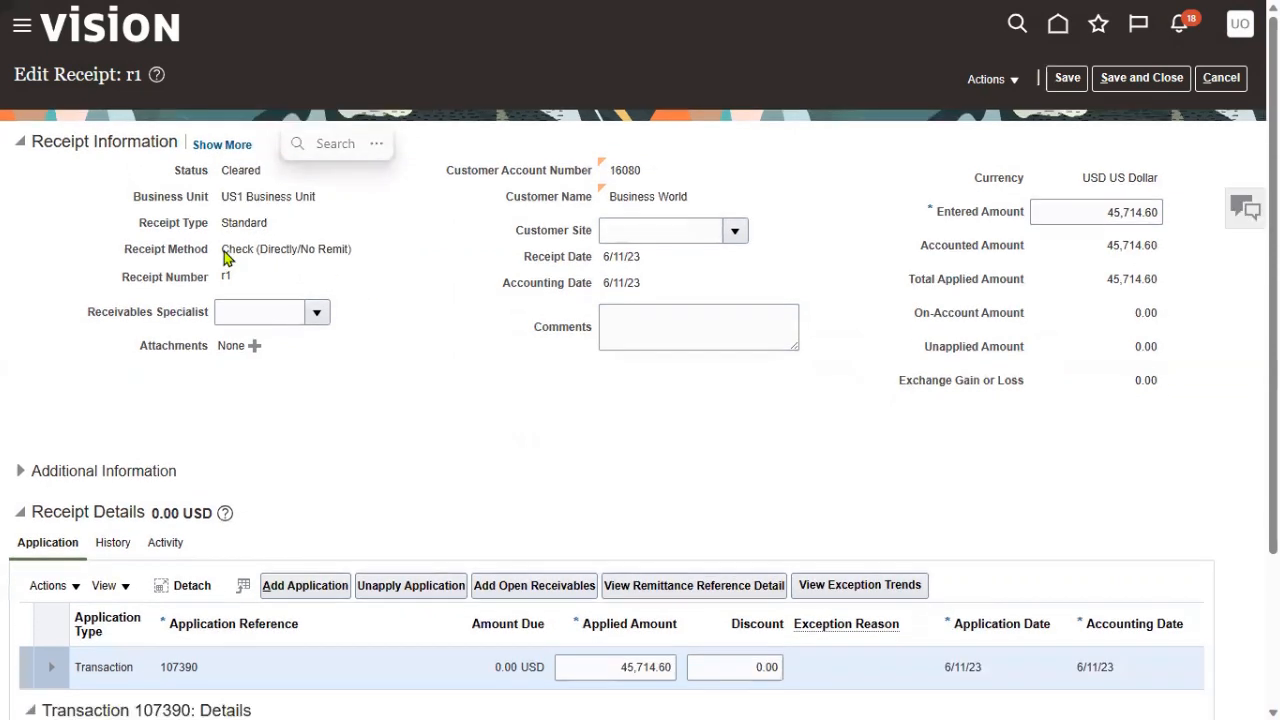
left_click_drag(222, 249, 357, 252)
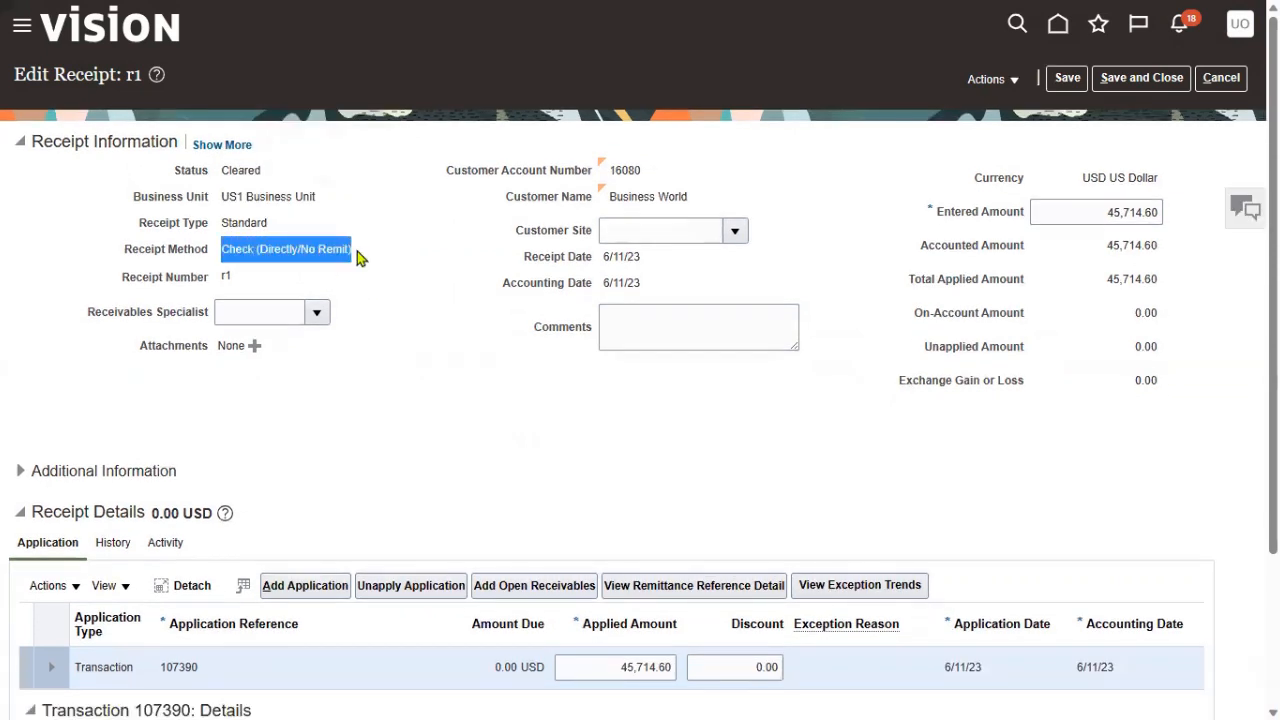
left_click_drag(224, 175, 264, 171)
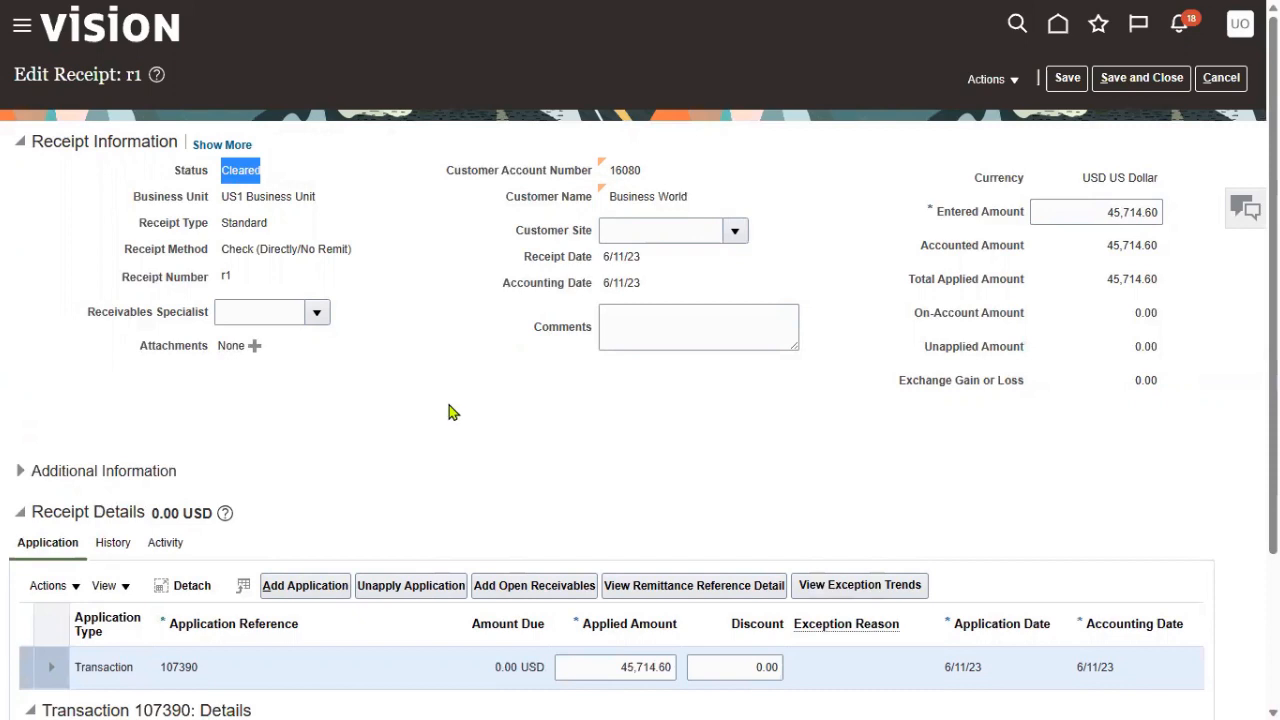
left_click(1140, 84)
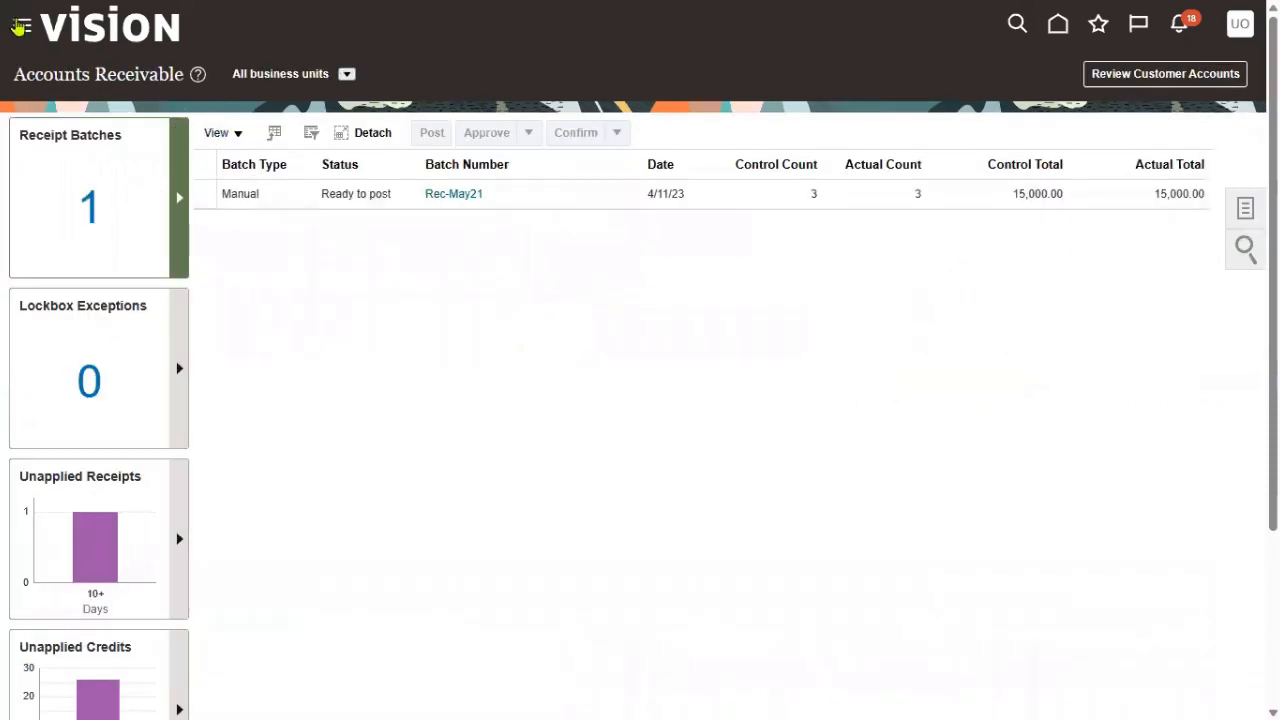
Go to the Billing work area and open the Manage Transactions page.
left_click(20, 27)
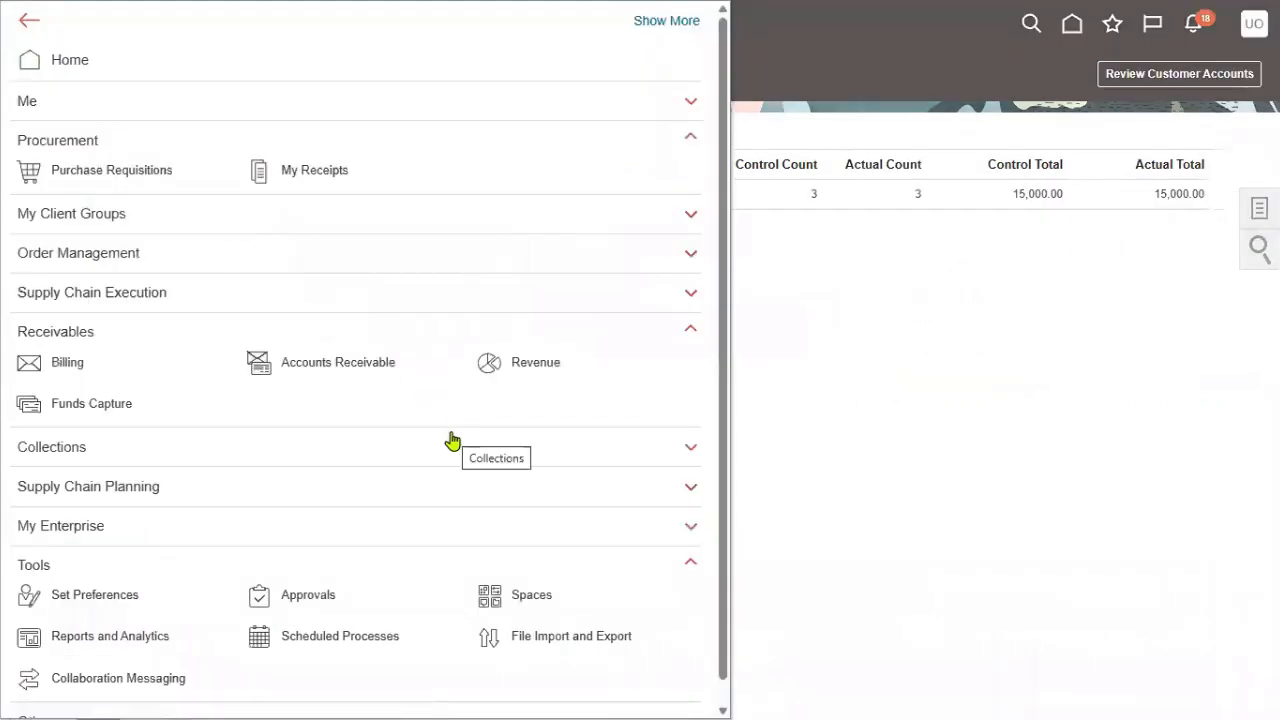
left_click(78, 366)
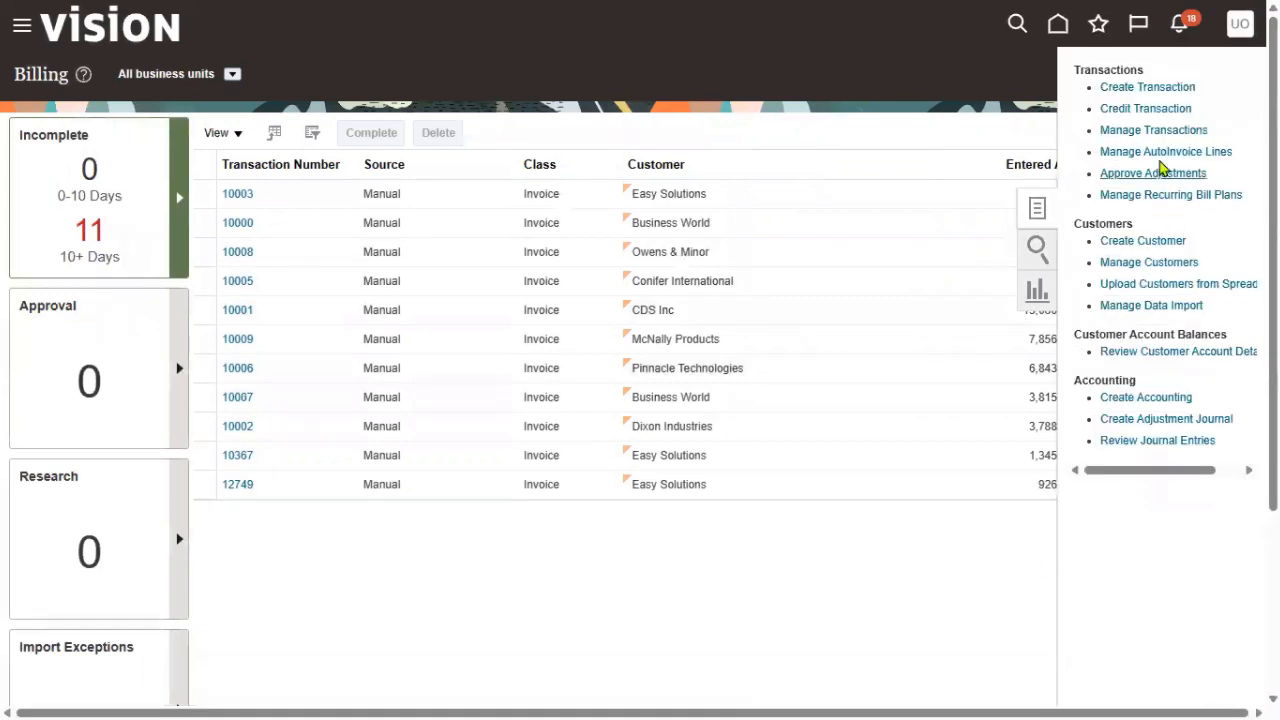
left_click(1153, 131)
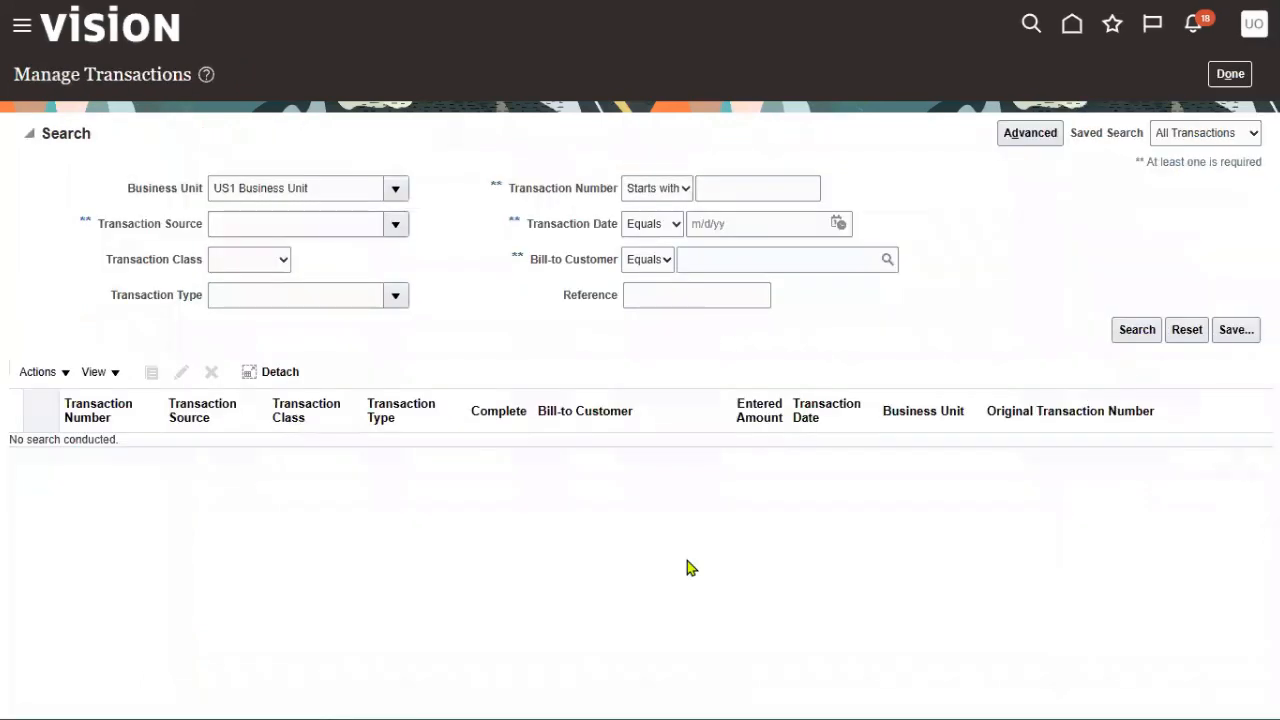
Search for transactions whose number starts with 107390 and open invoice 107390.
left_click(757, 188)
right_click(757, 188)
left_click(776, 362)
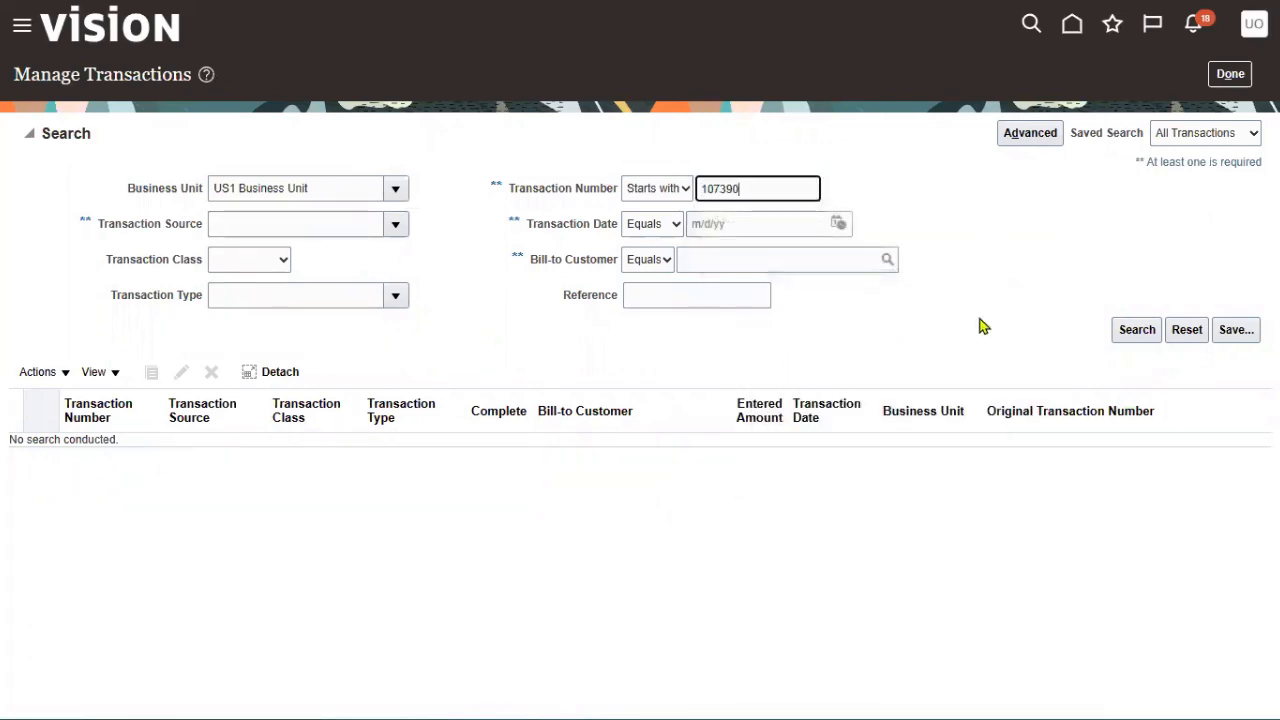
left_click(1125, 331)
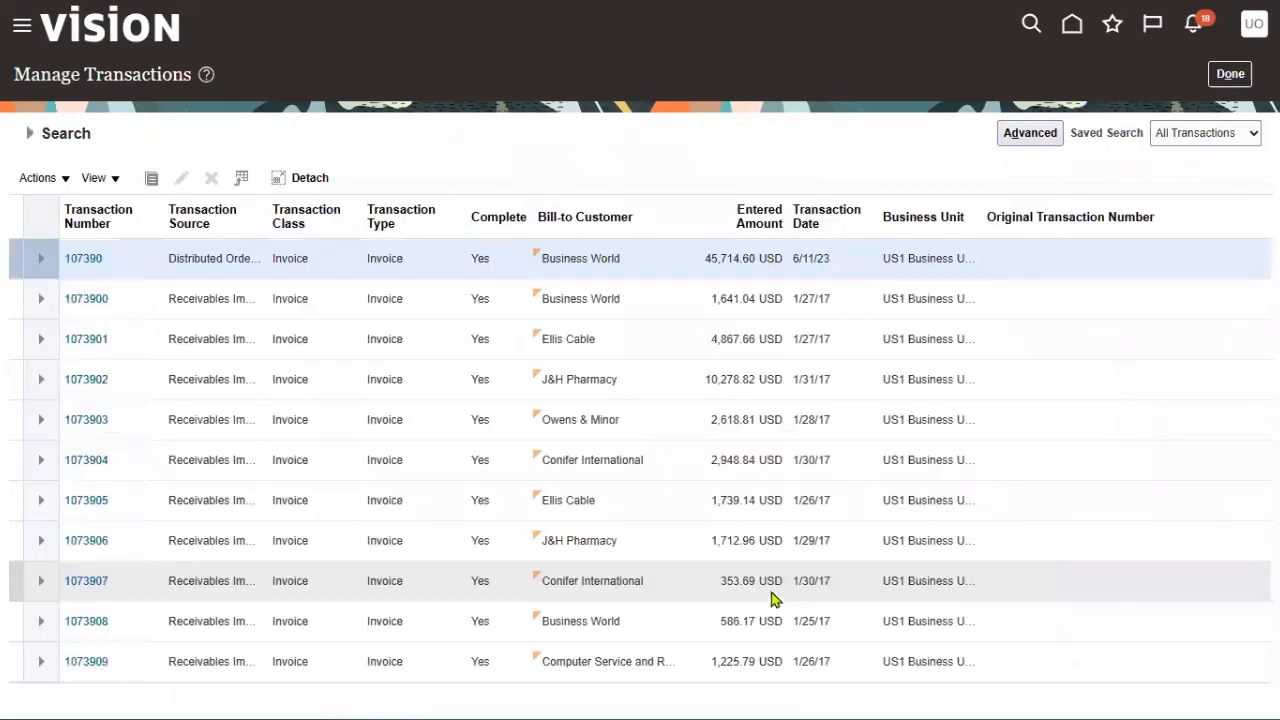
left_click(92, 258)
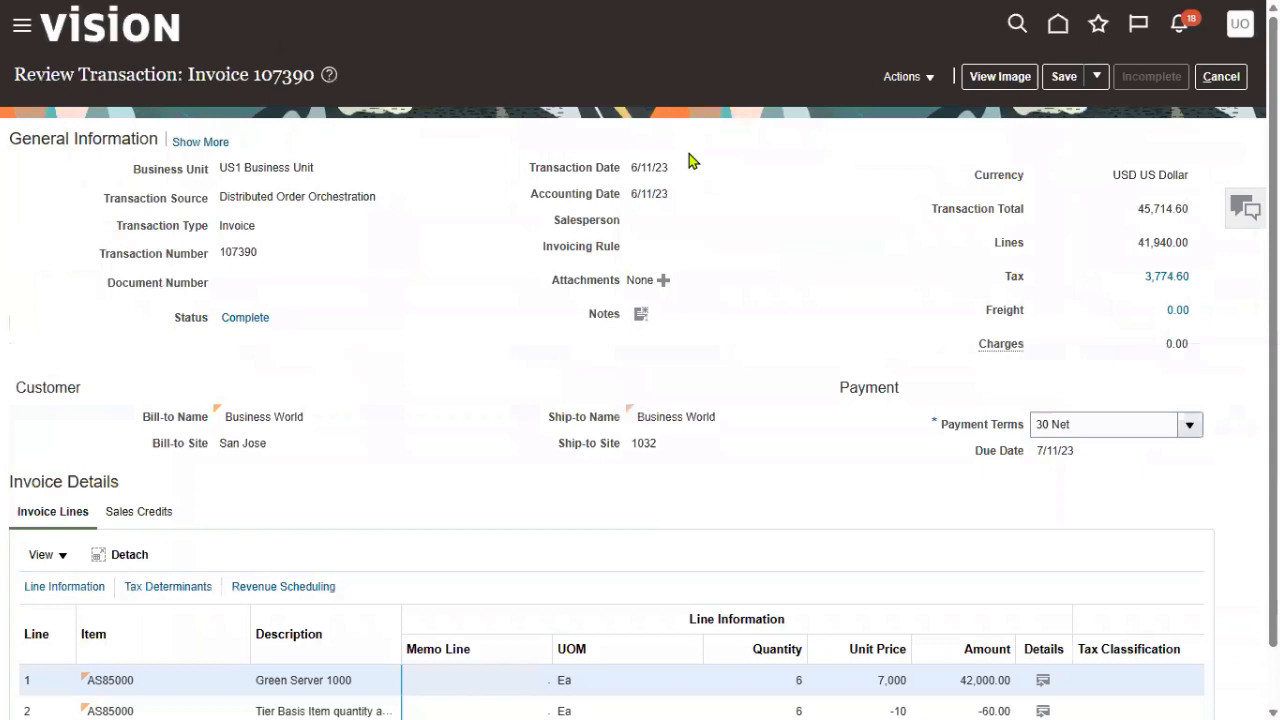
Examine the original amount, receipts and remaining balance in the invoice's balance details, and close them.
left_click(910, 80)
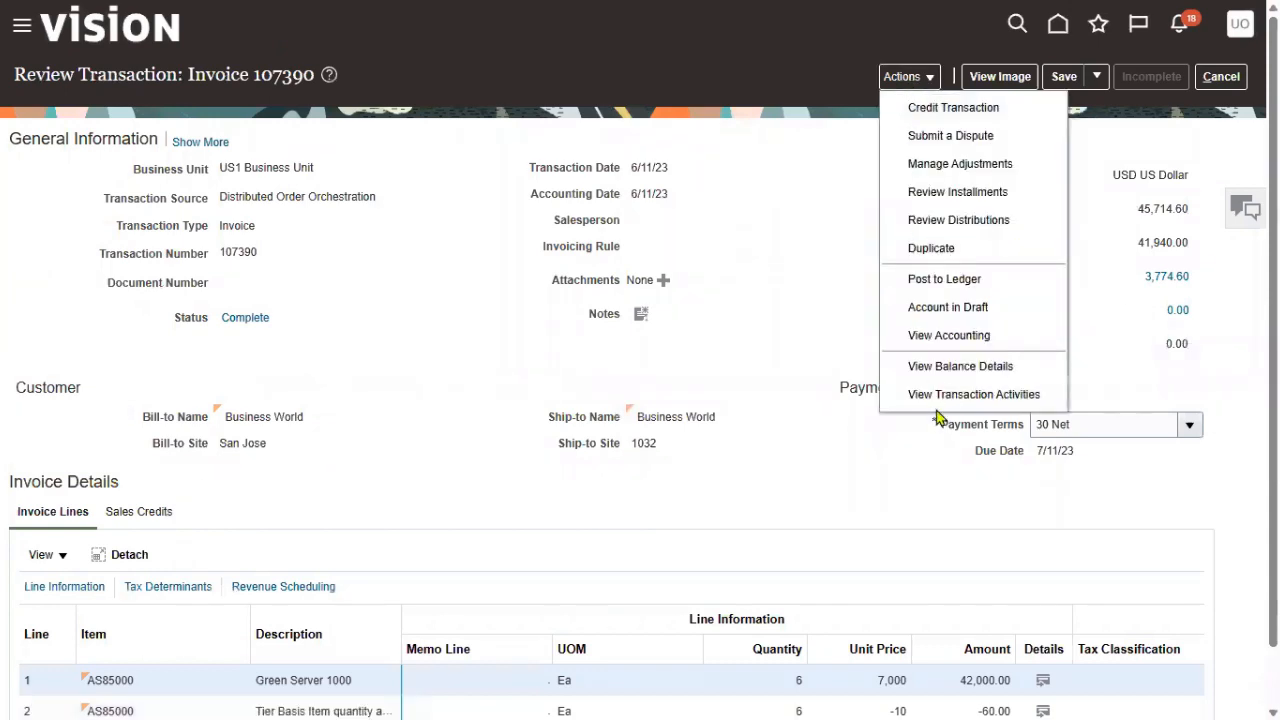
left_click(993, 368)
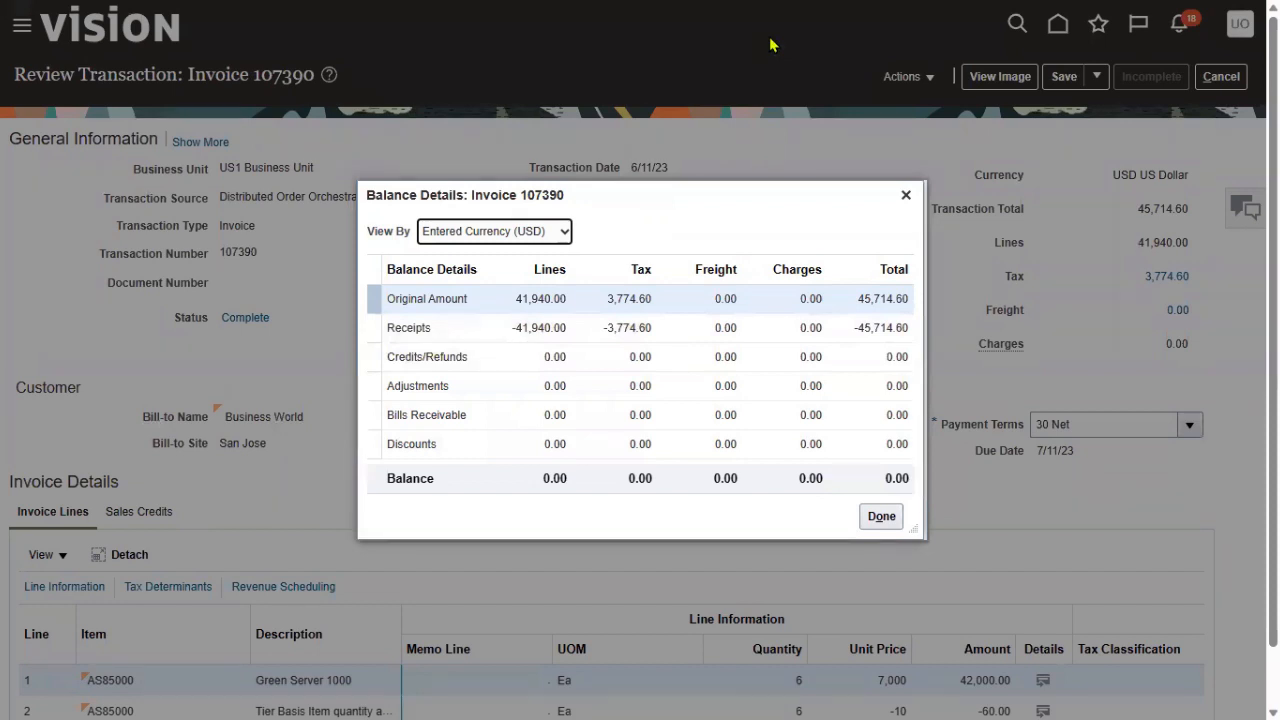
mouse_move(460, 283)
left_mouse_down()
mouse_move(395, 312)
mouse_move(494, 313)
left_mouse_up()
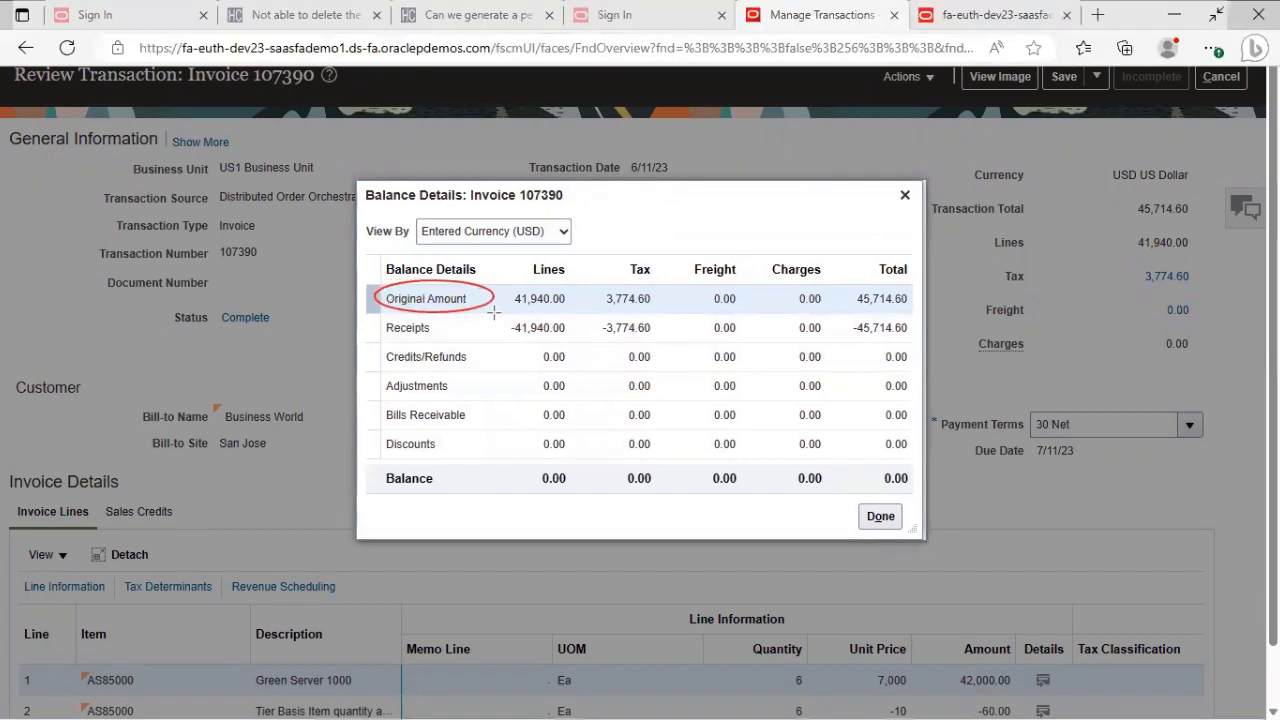
mouse_move(367, 318)
left_mouse_down()
mouse_move(604, 340)
mouse_move(966, 340)
left_mouse_up()
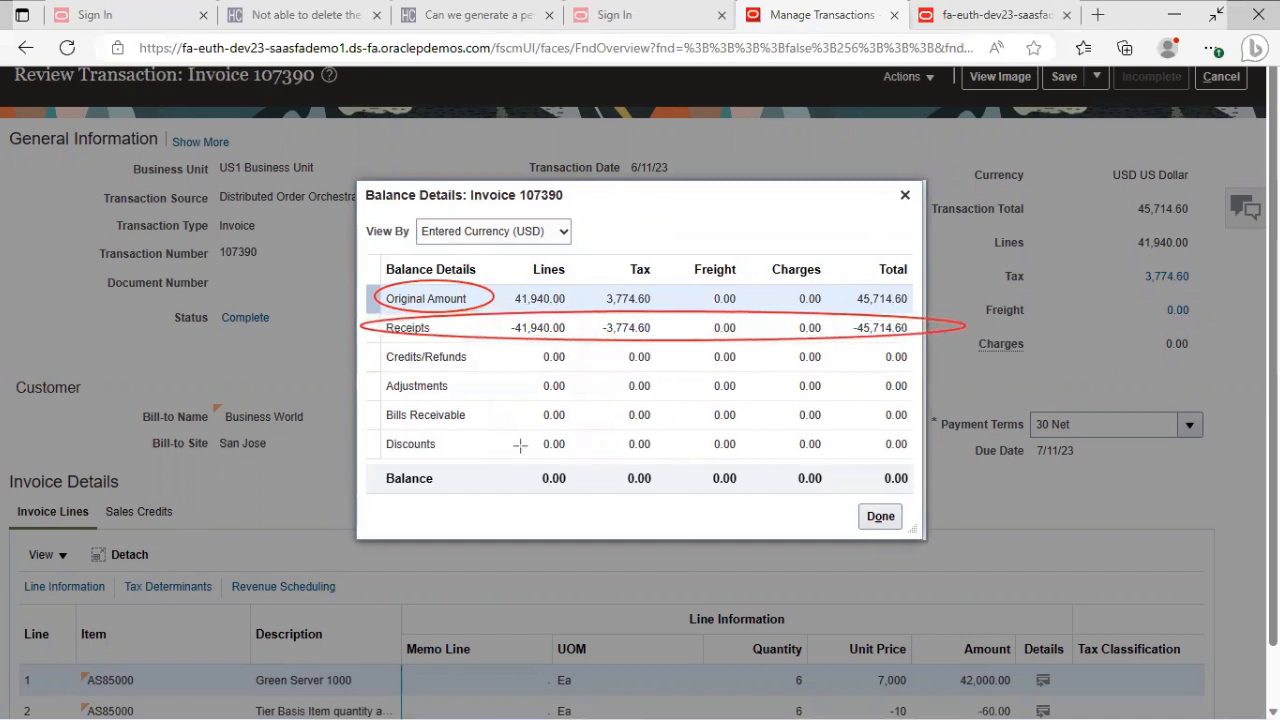
mouse_move(383, 473)
left_mouse_down()
mouse_move(860, 498)
mouse_move(941, 499)
mouse_move(941, 485)
left_mouse_up()
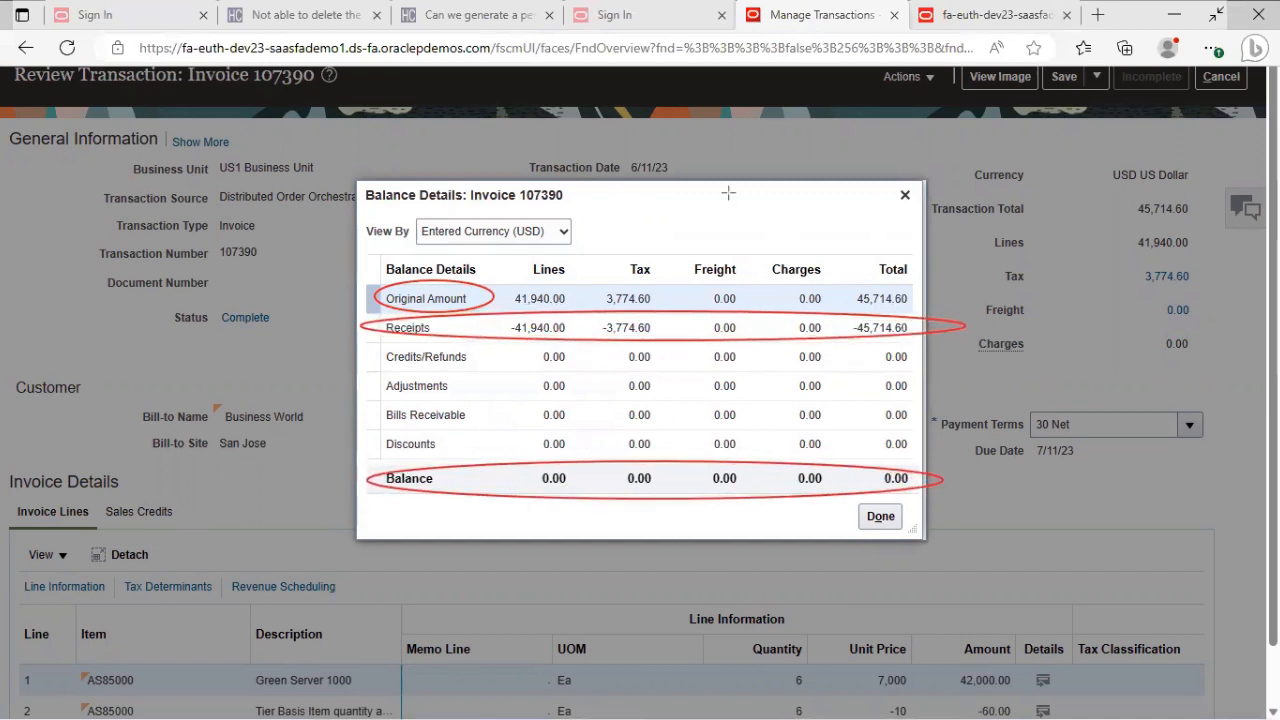
left_click(364, 414)
left_click(365, 386)
left_click(376, 356)
left_click(879, 518)
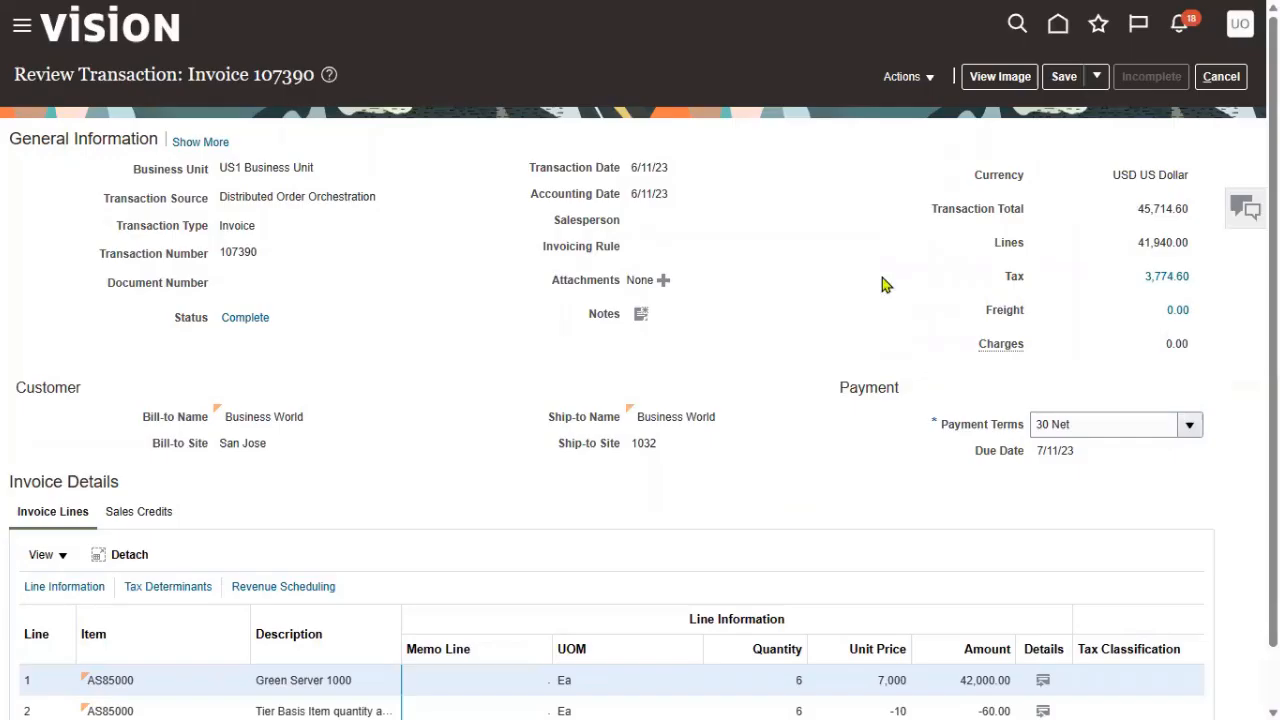
Post the invoice to the ledger, review its accounting lines and close them.
left_click(927, 77)
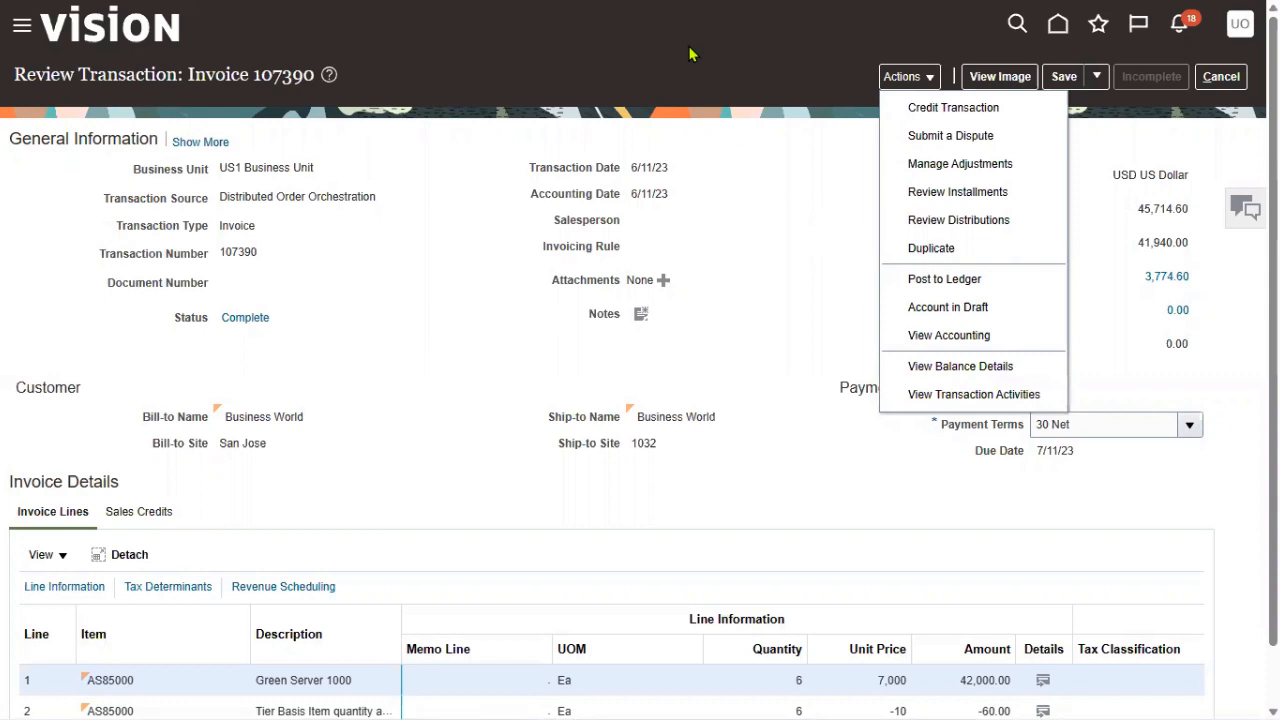
left_click(968, 287)
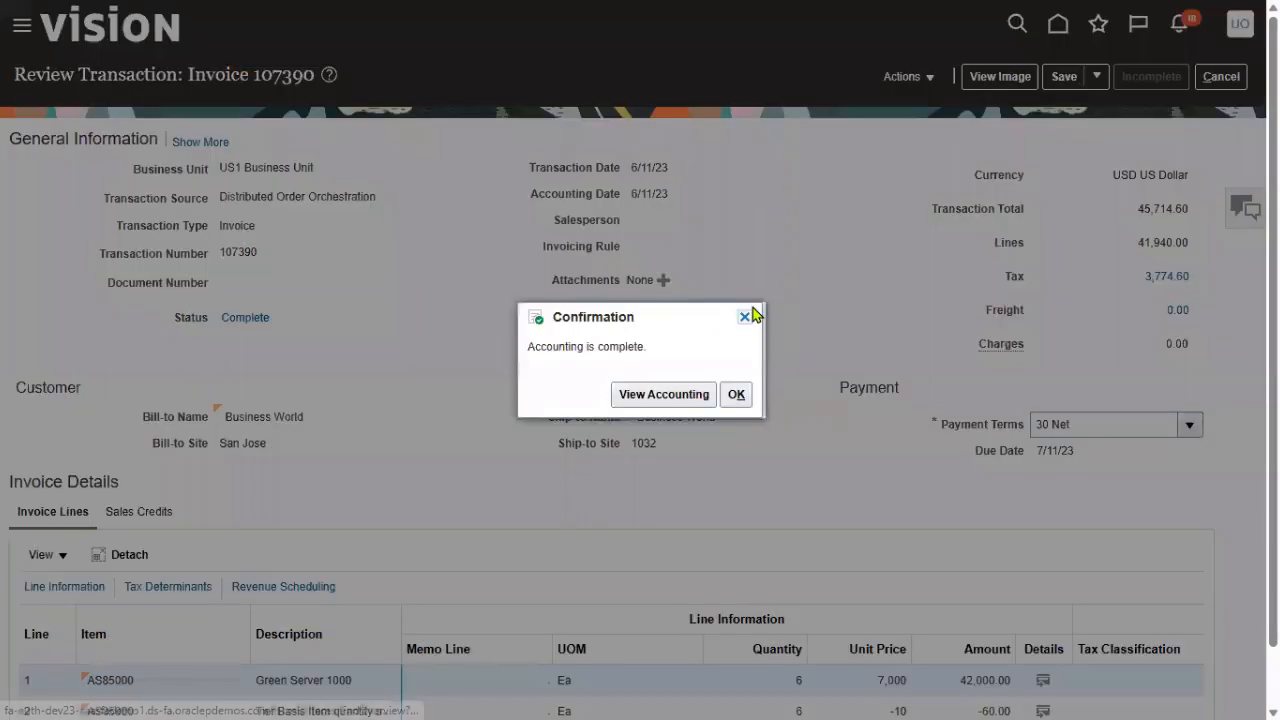
left_click(668, 394)
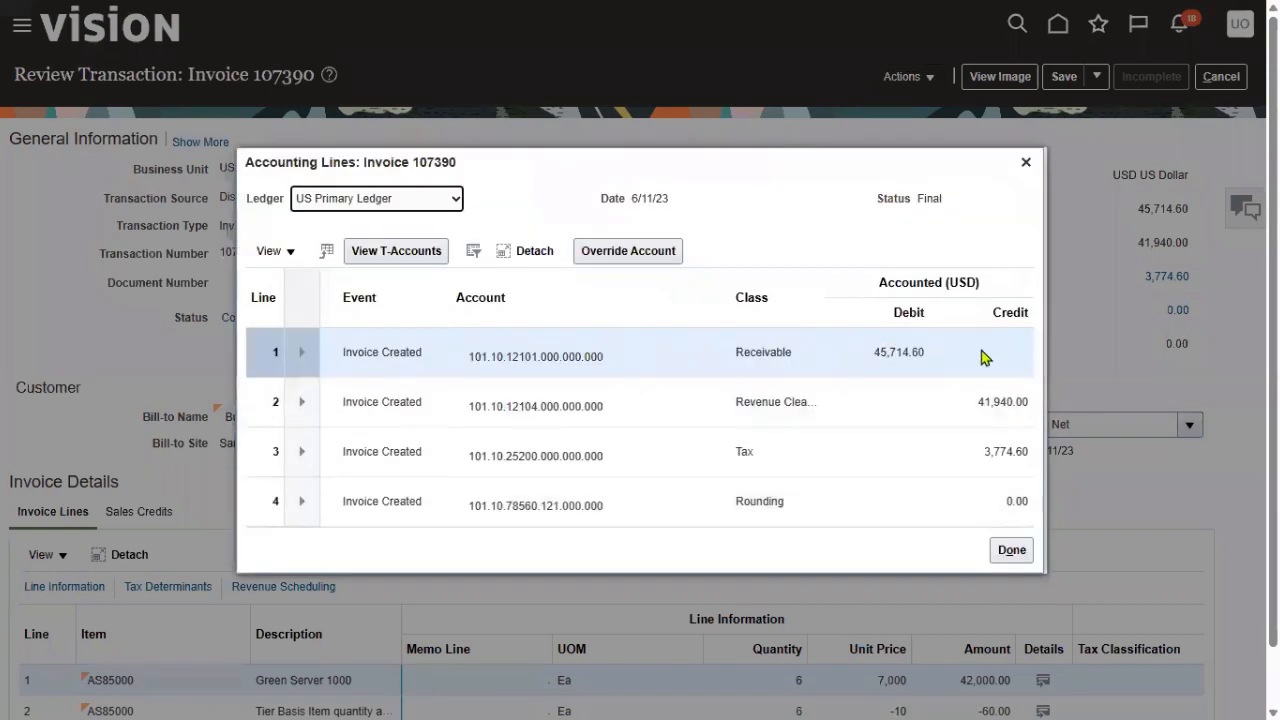
left_click(1010, 551)
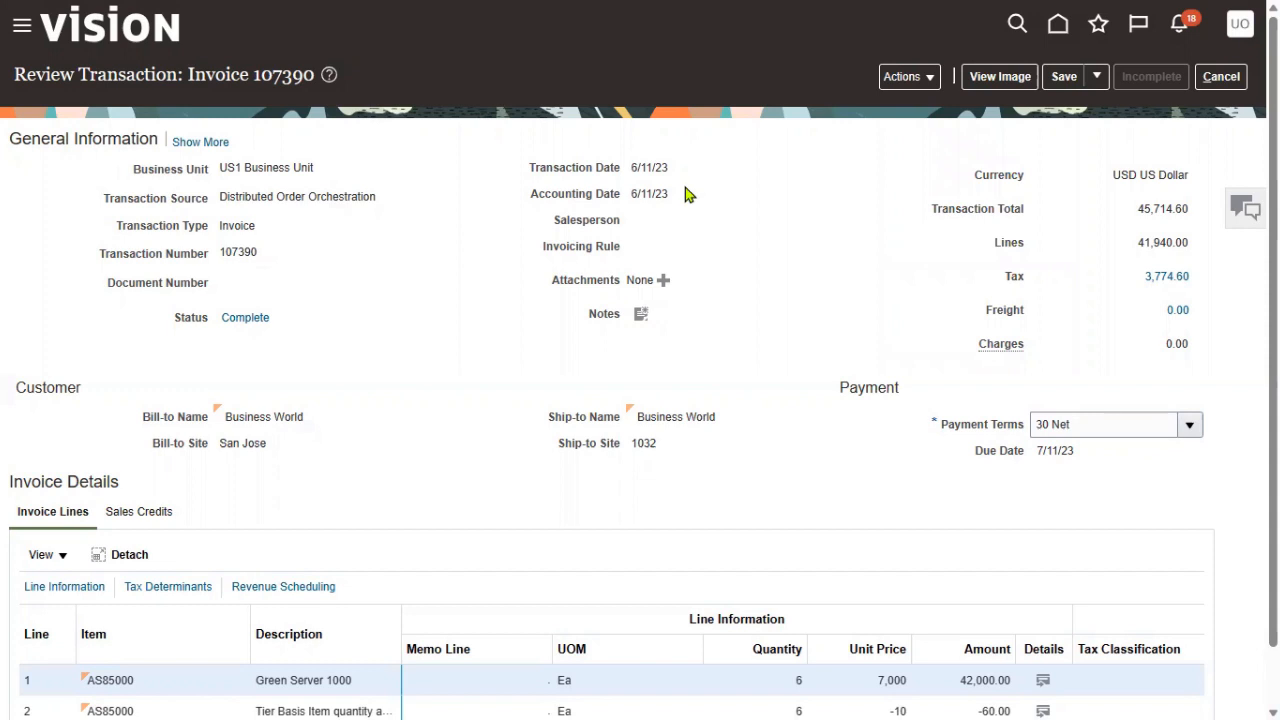
Check the invoice's transaction date, and save and close the invoice.
left_click_drag(633, 172, 677, 174)
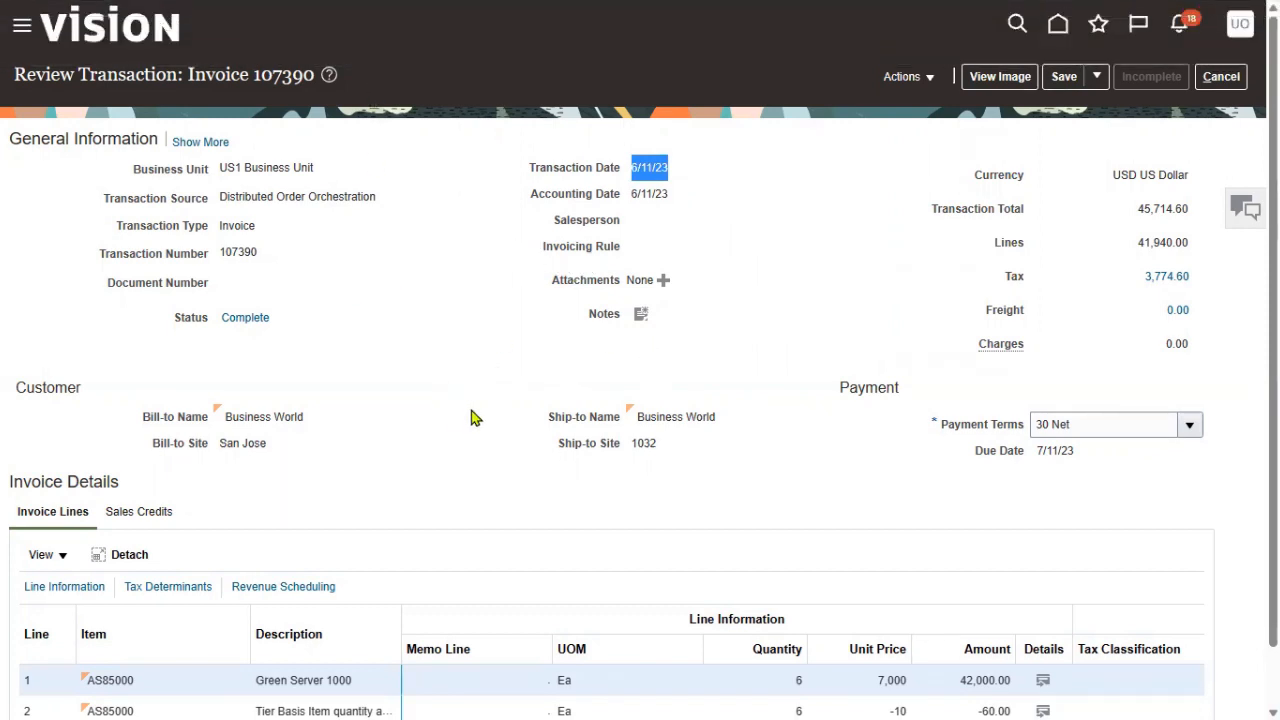
left_click(1097, 77)
left_click(1155, 106)
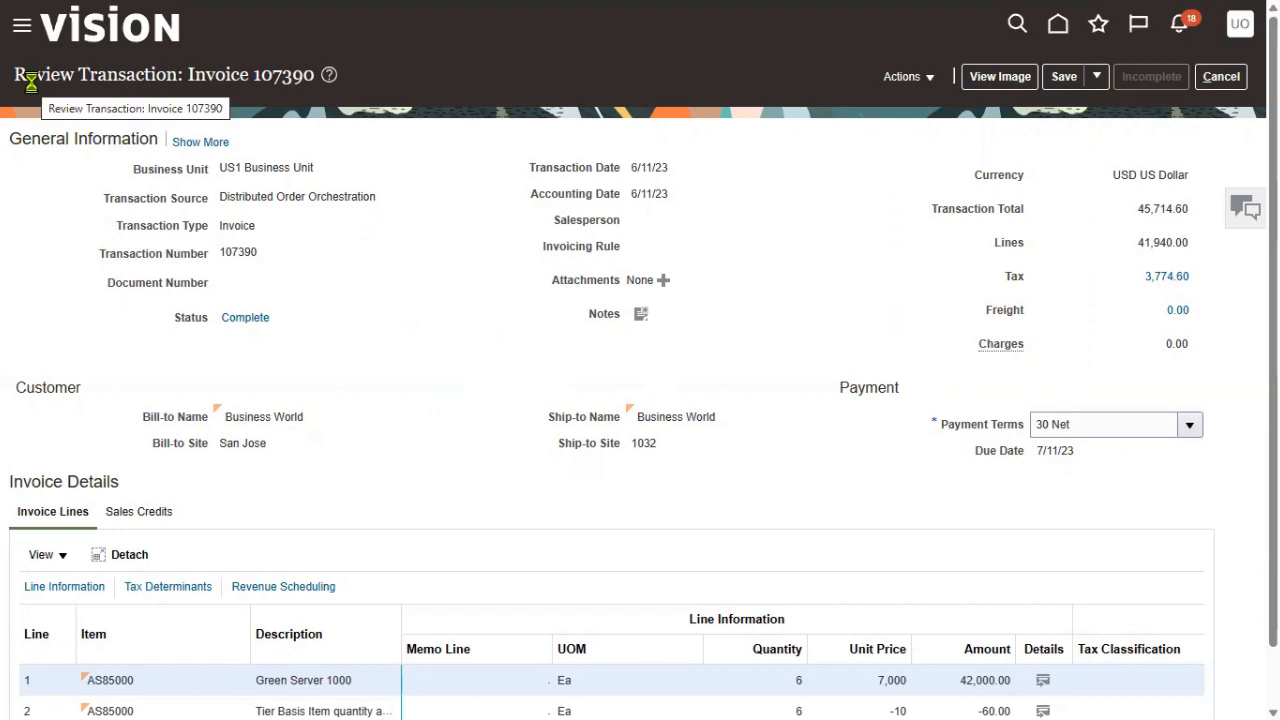
left_click(709, 212)
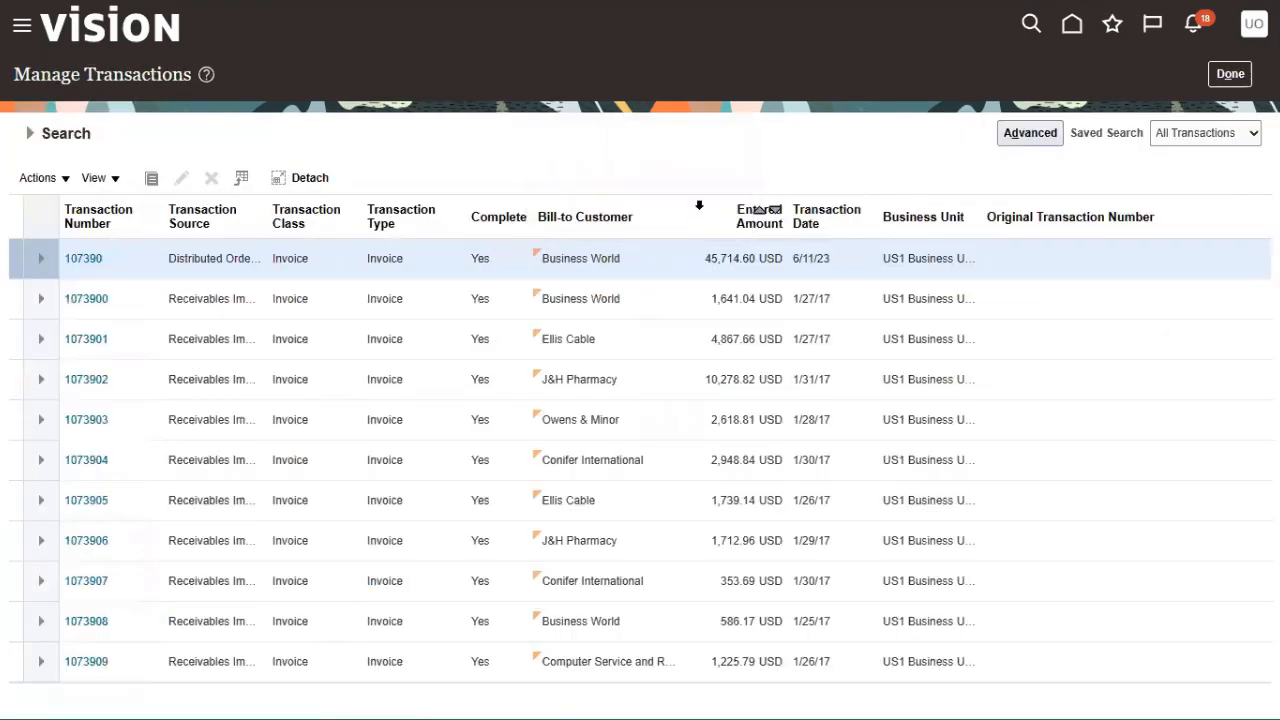
left_click(19, 26)
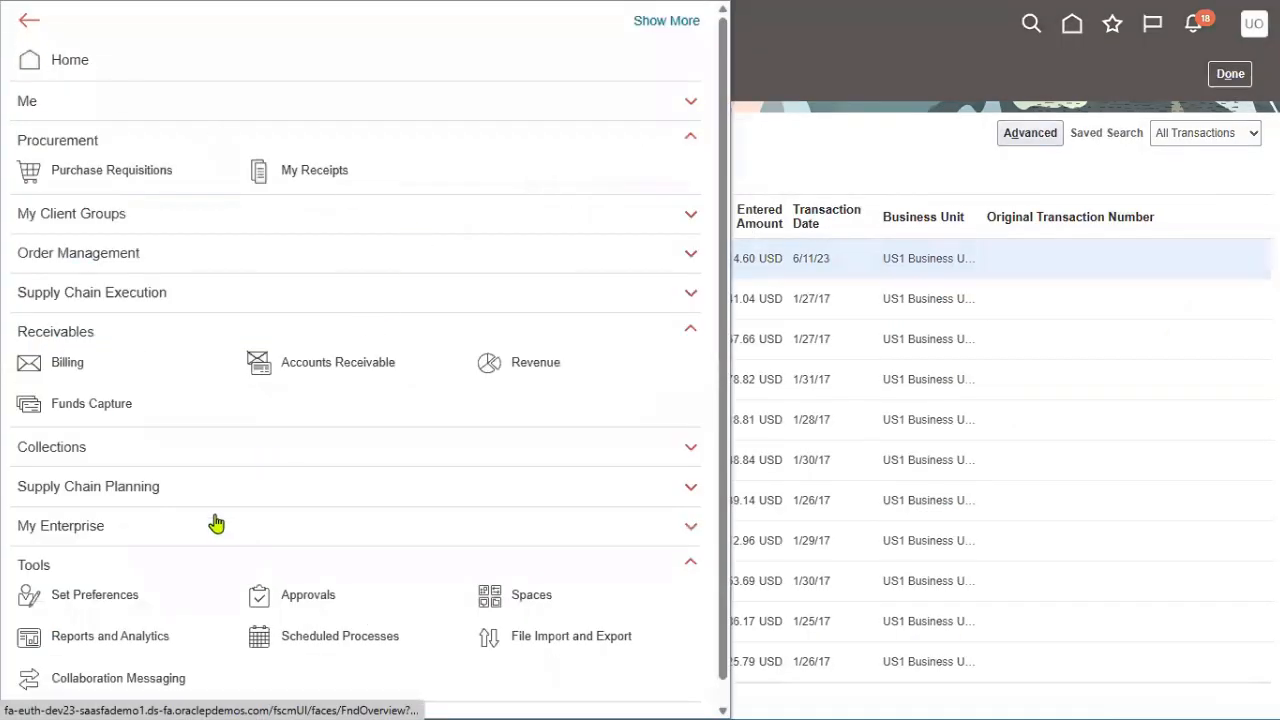
scroll(218, 521, "down", 1)
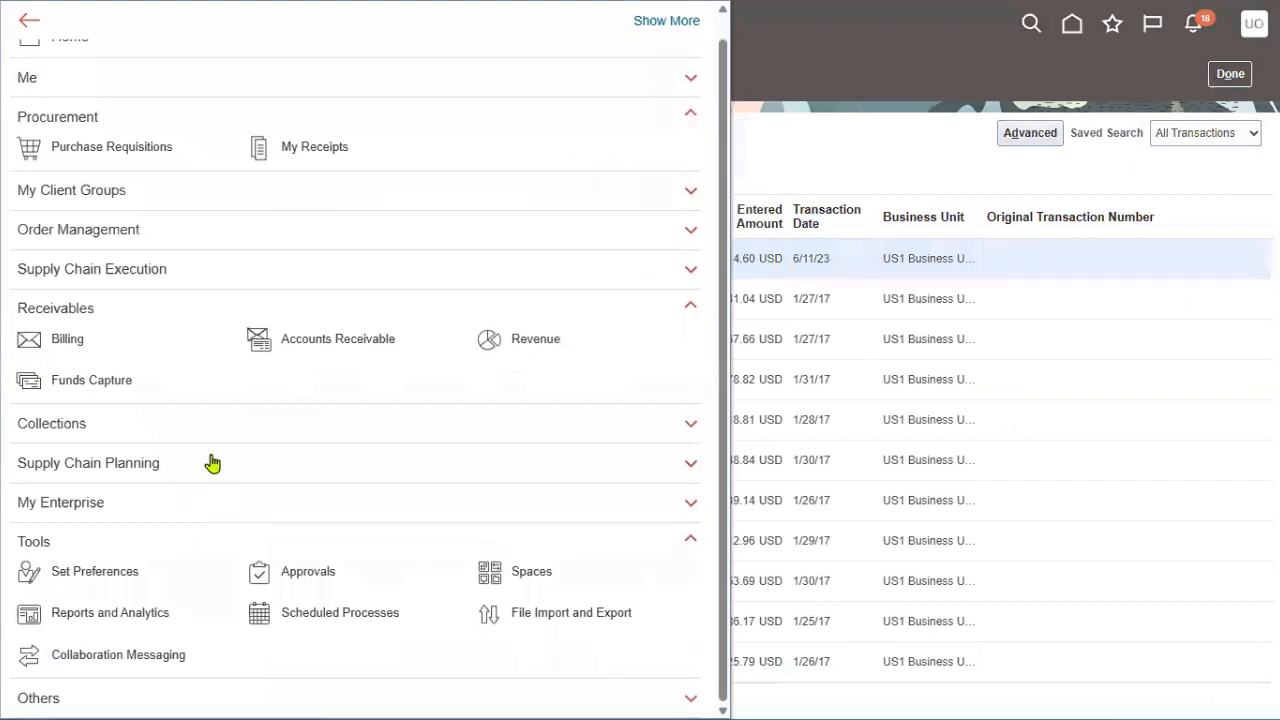
scroll(212, 570, "up", 1)
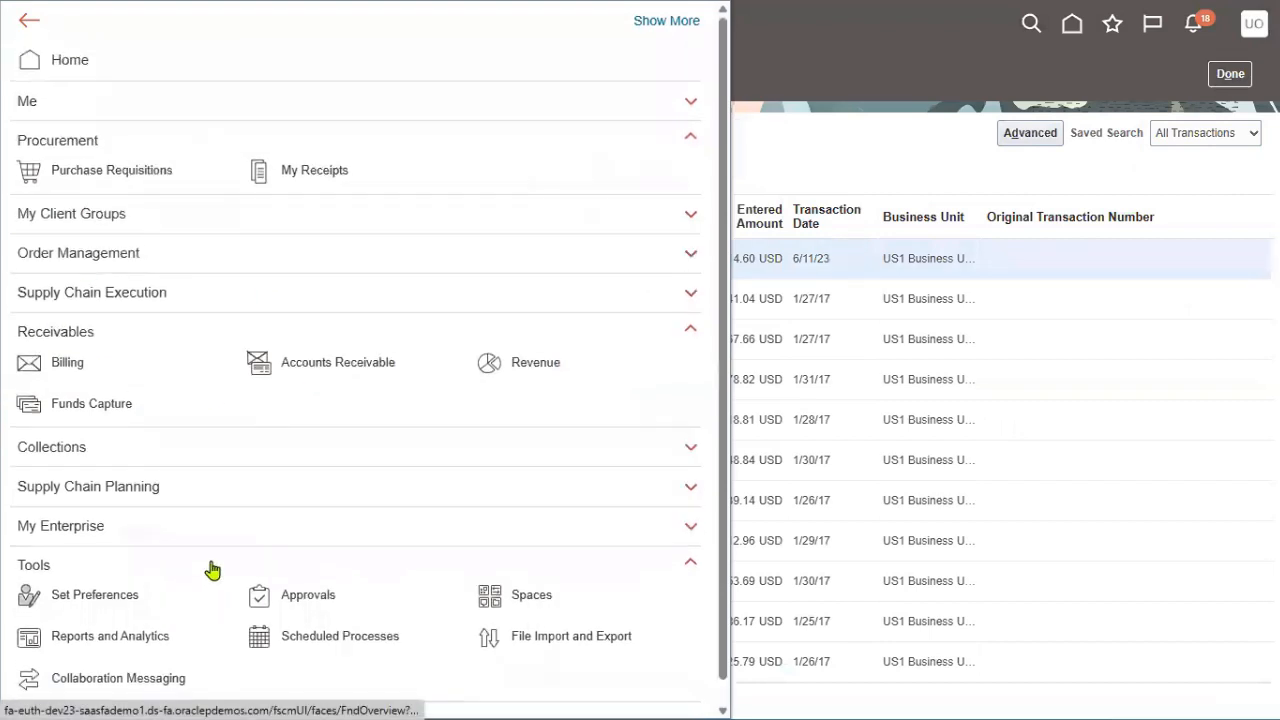
left_click(1019, 157)
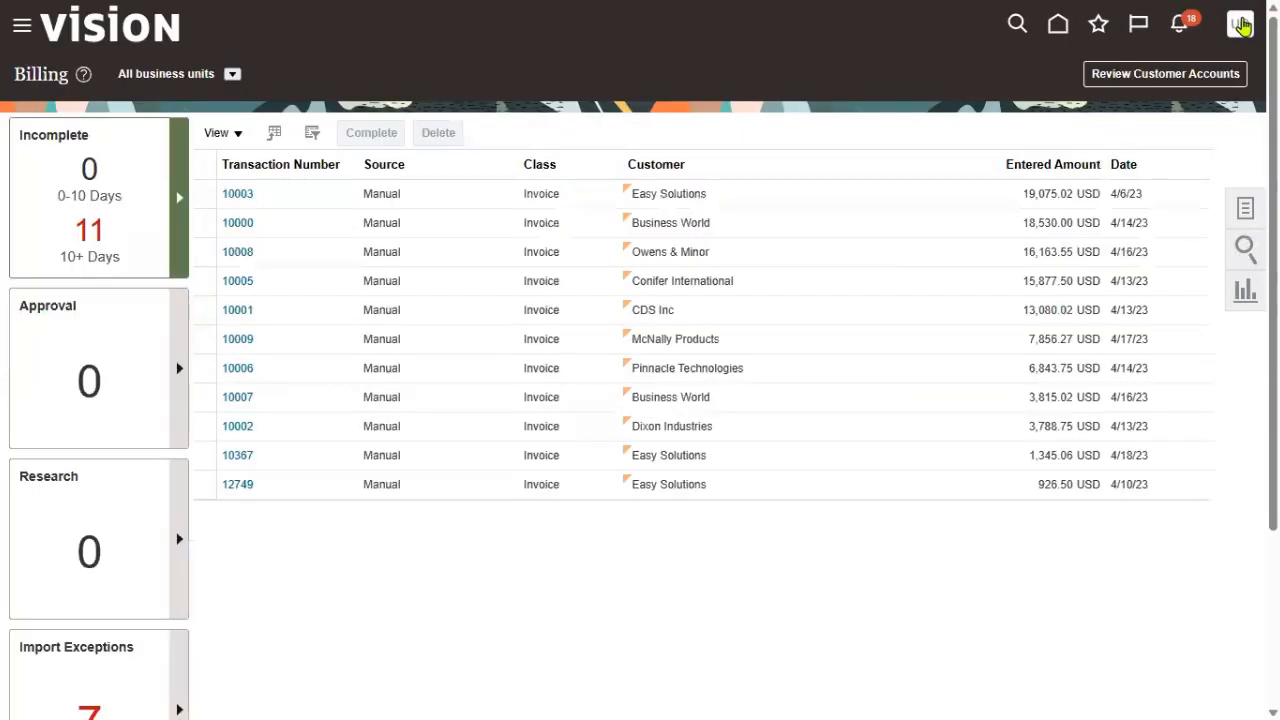
Sign out of the current Oracle session and confirm the single sign-off.
left_click(1240, 25)
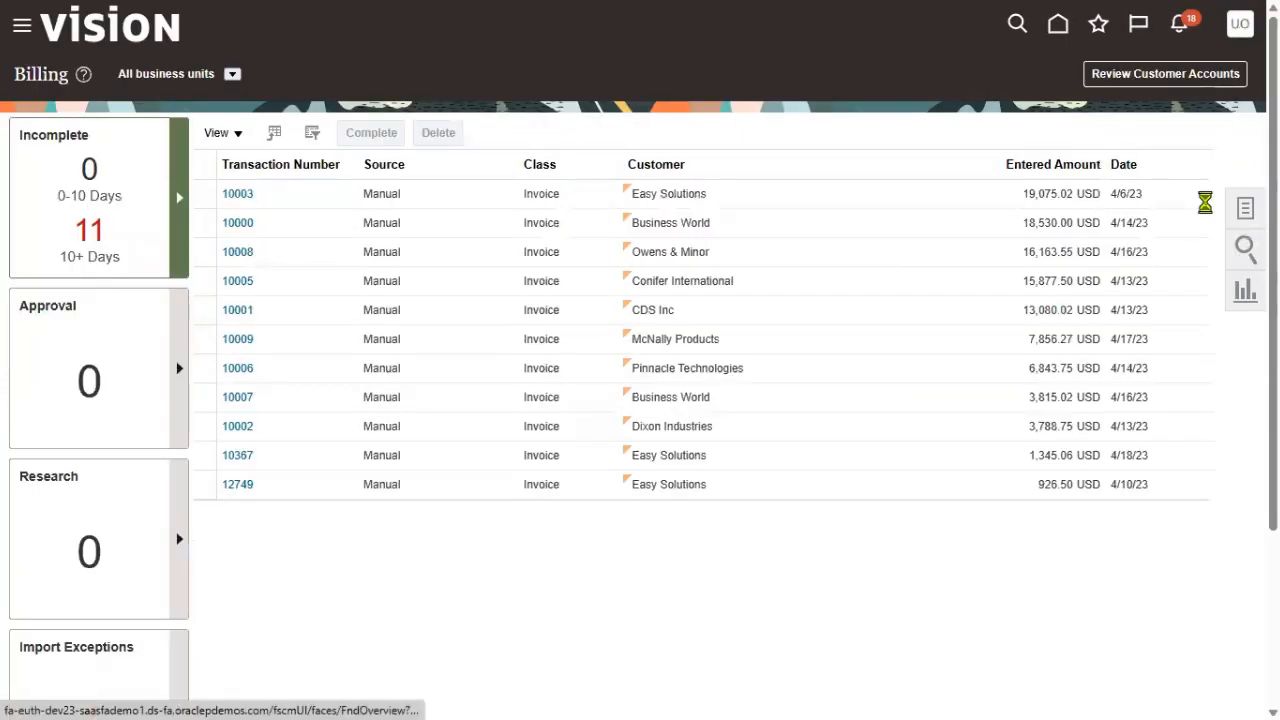
left_click(1206, 69)
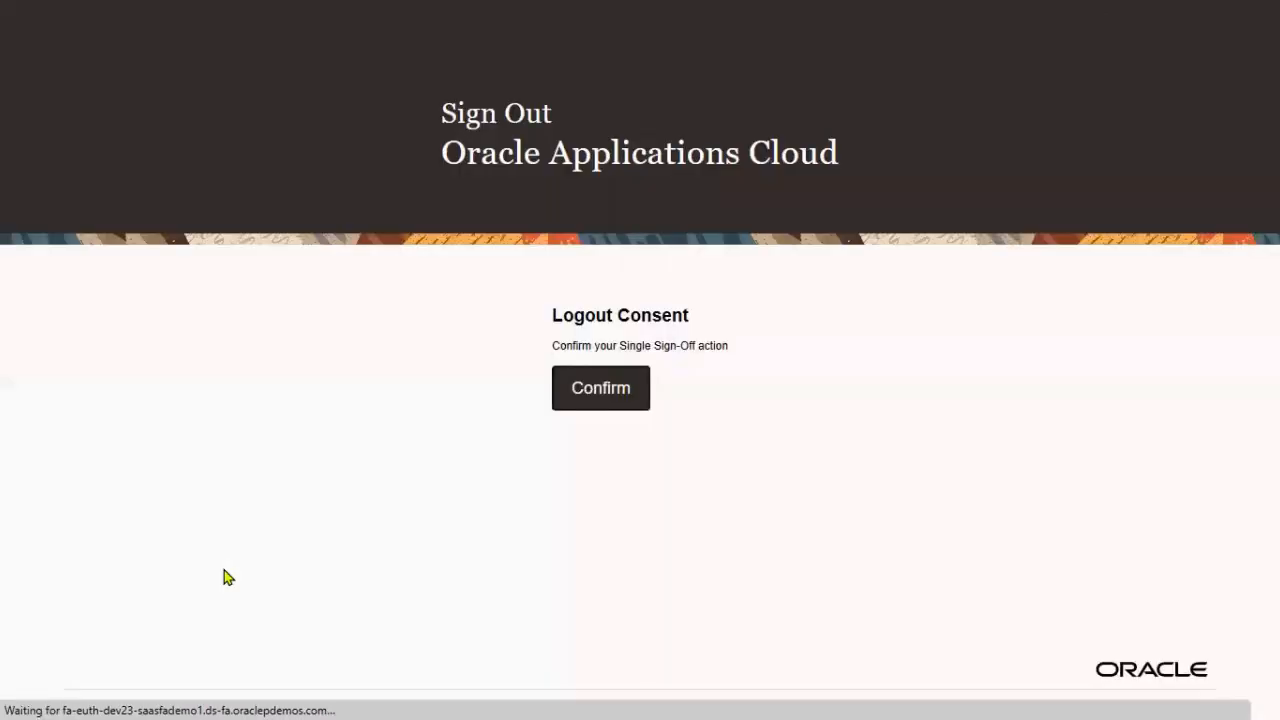
left_click(597, 388)
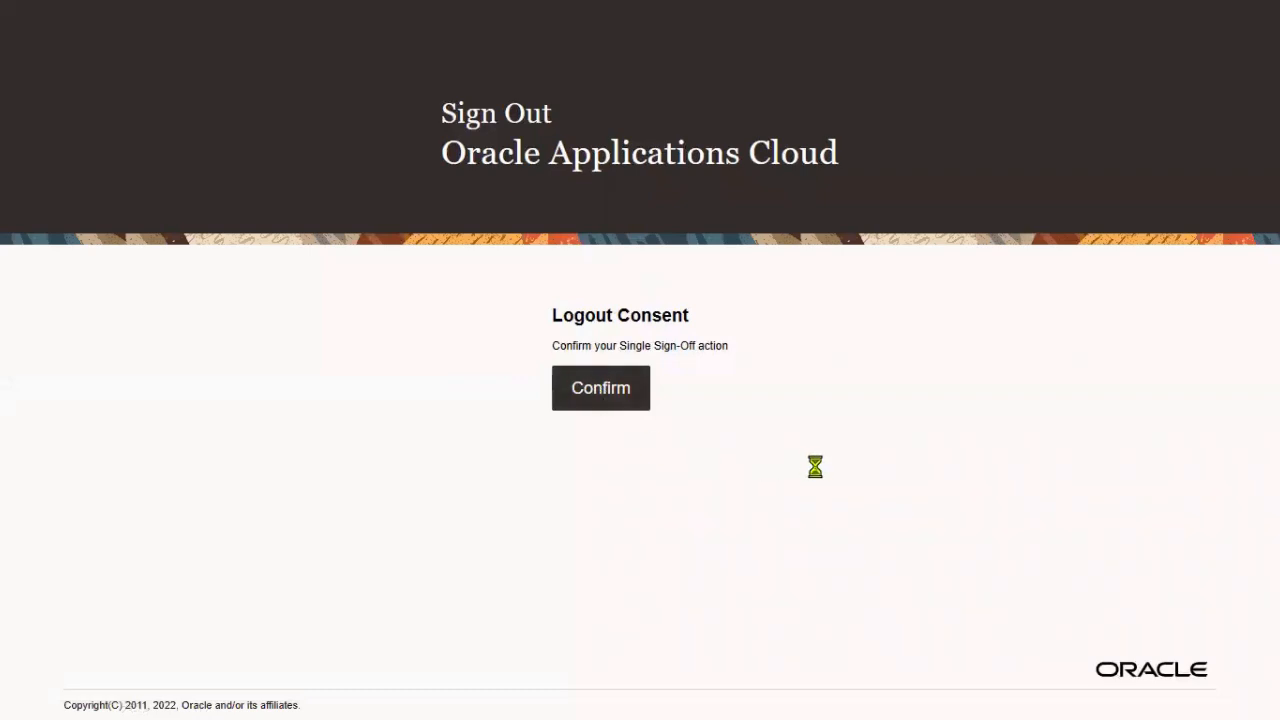
Sign in with the user ID prc07.student and its saved account password.
left_click_drag(612, 351, 137, 350)
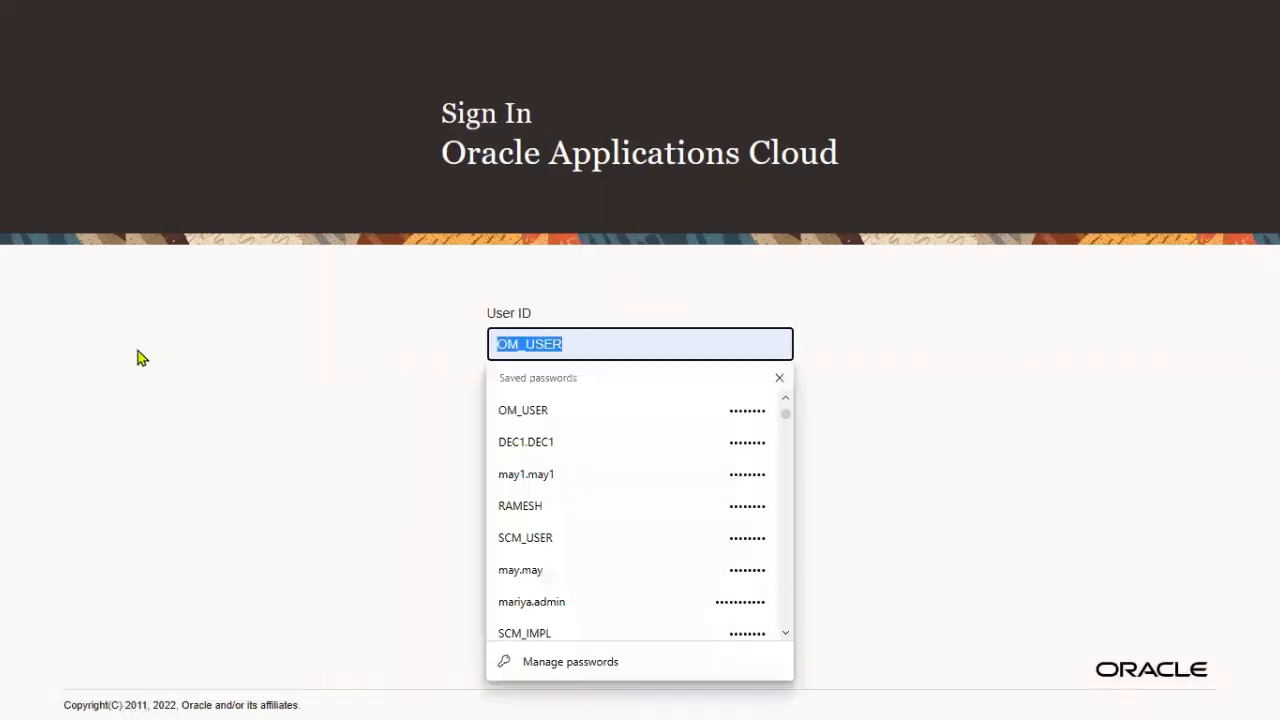
type("prc07.student")
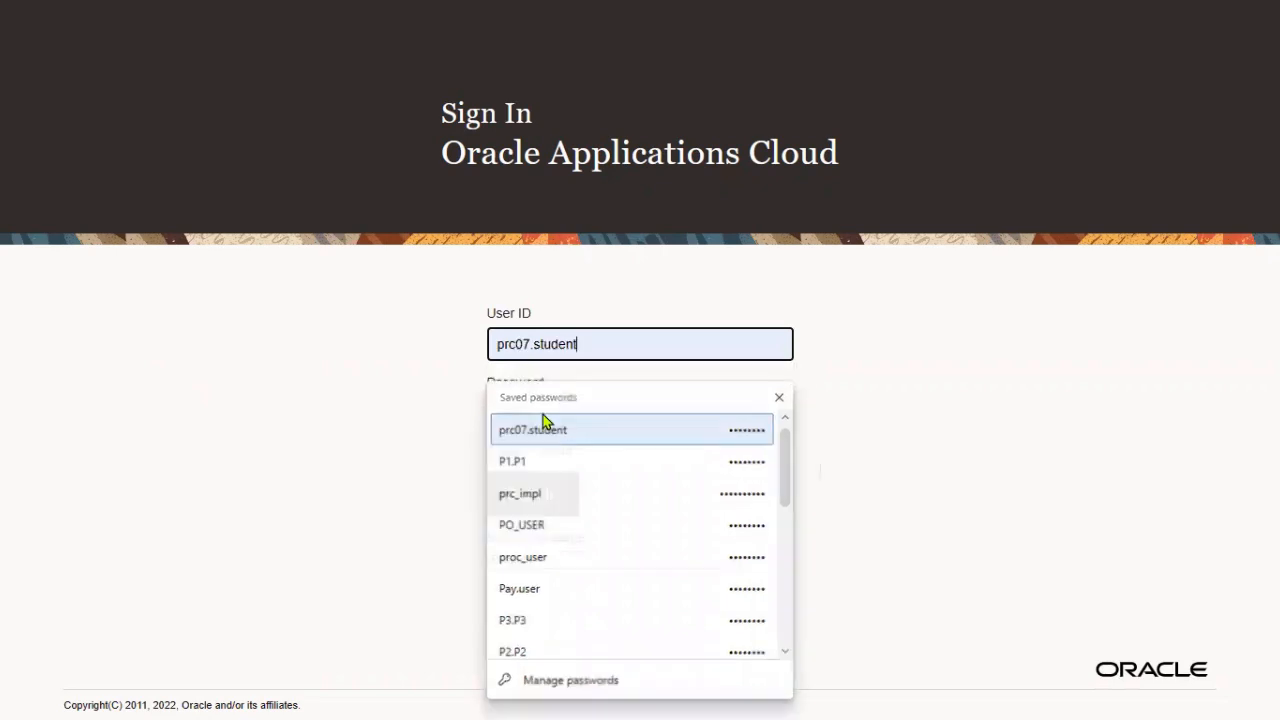
left_click(546, 420)
left_click(532, 495)
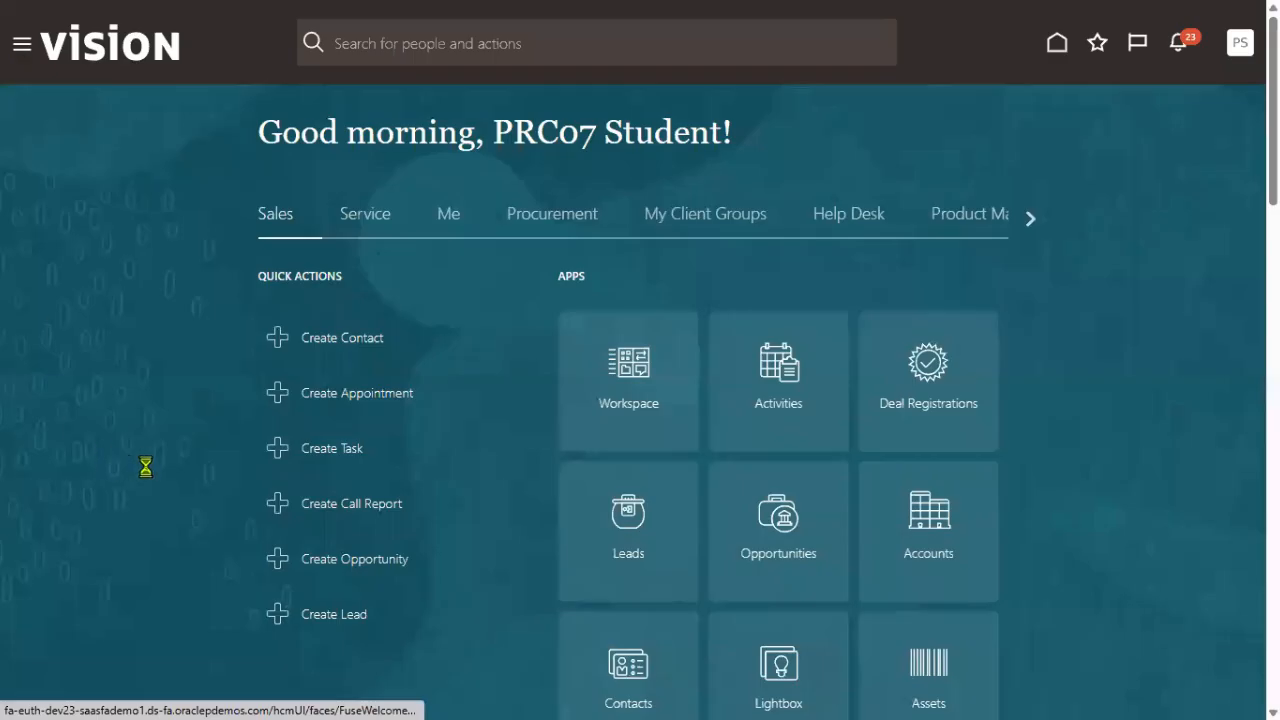
Open the Security Console and go to its user accounts.
scroll(75, 570, "down", 8)
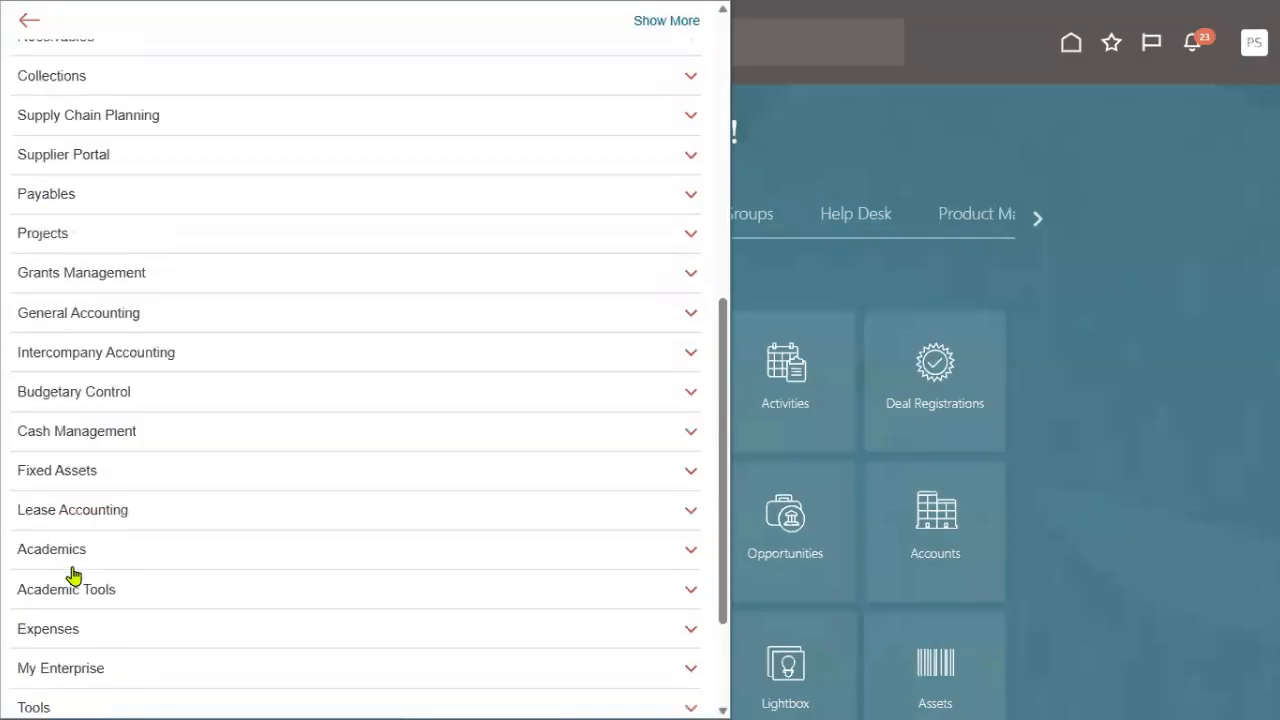
left_click(118, 545)
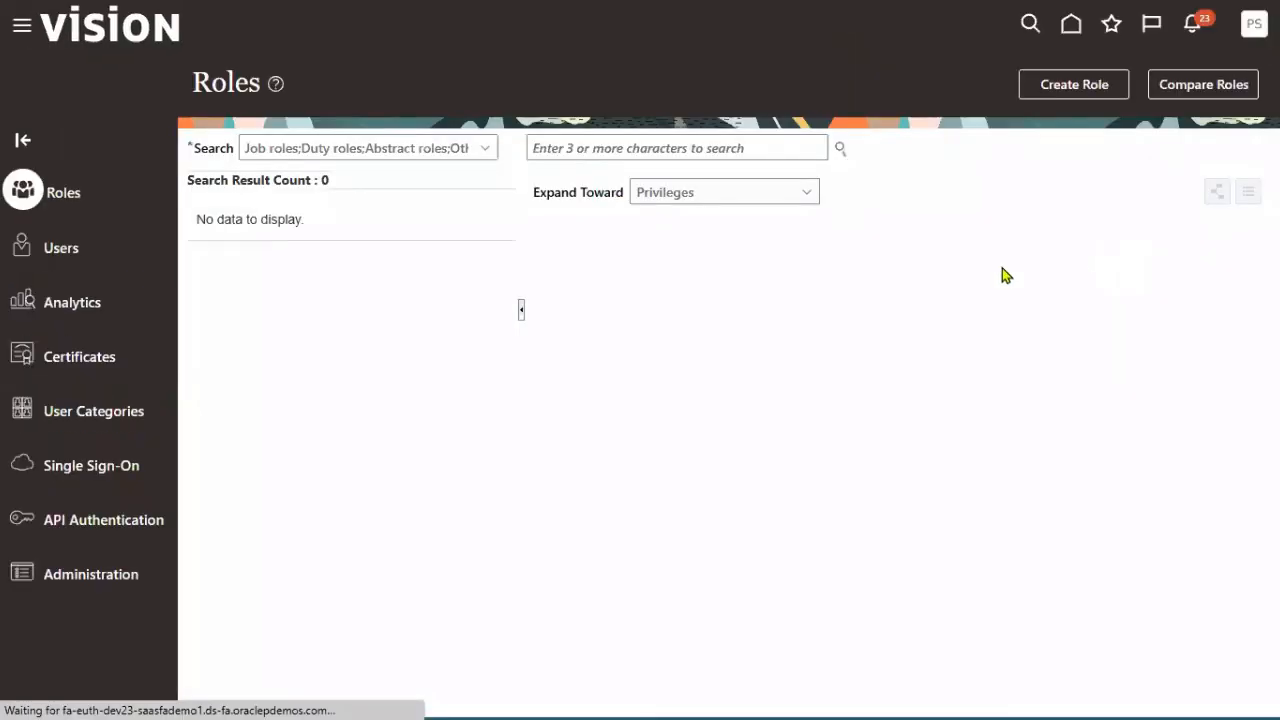
left_click(85, 259)
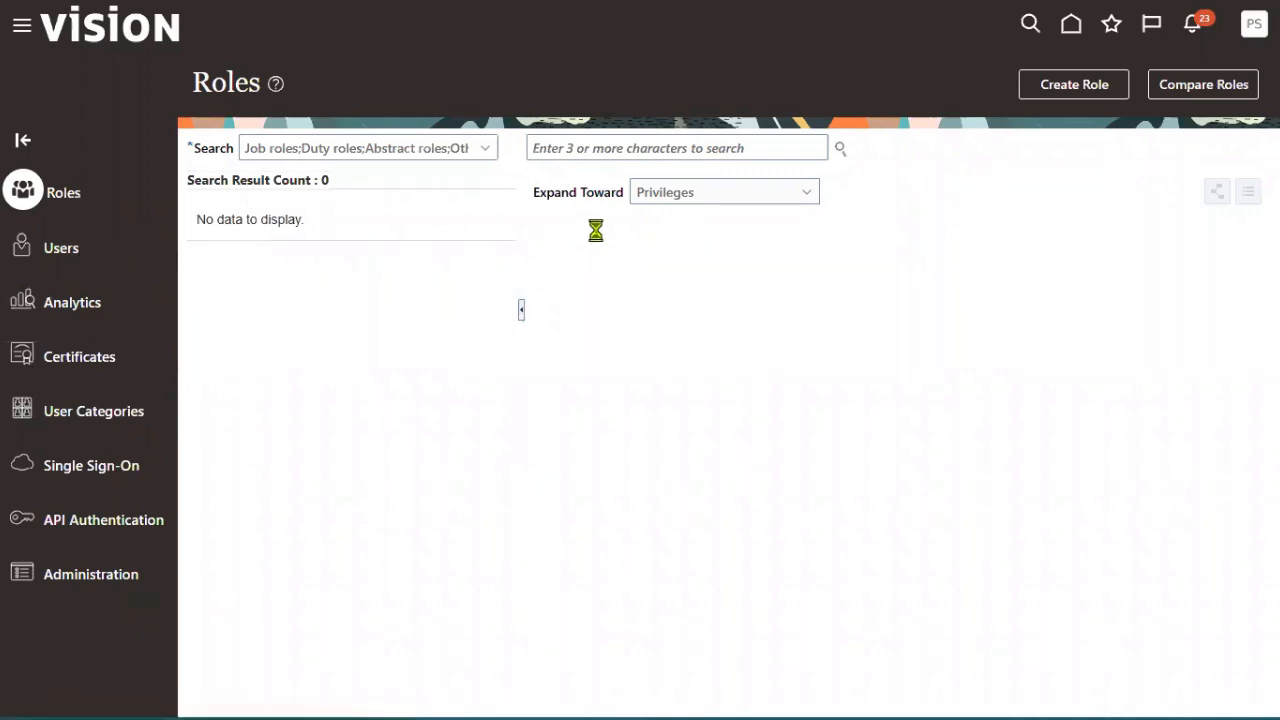
Search the user accounts for the user name OM_USER.
left_click(680, 145)
type("OM")
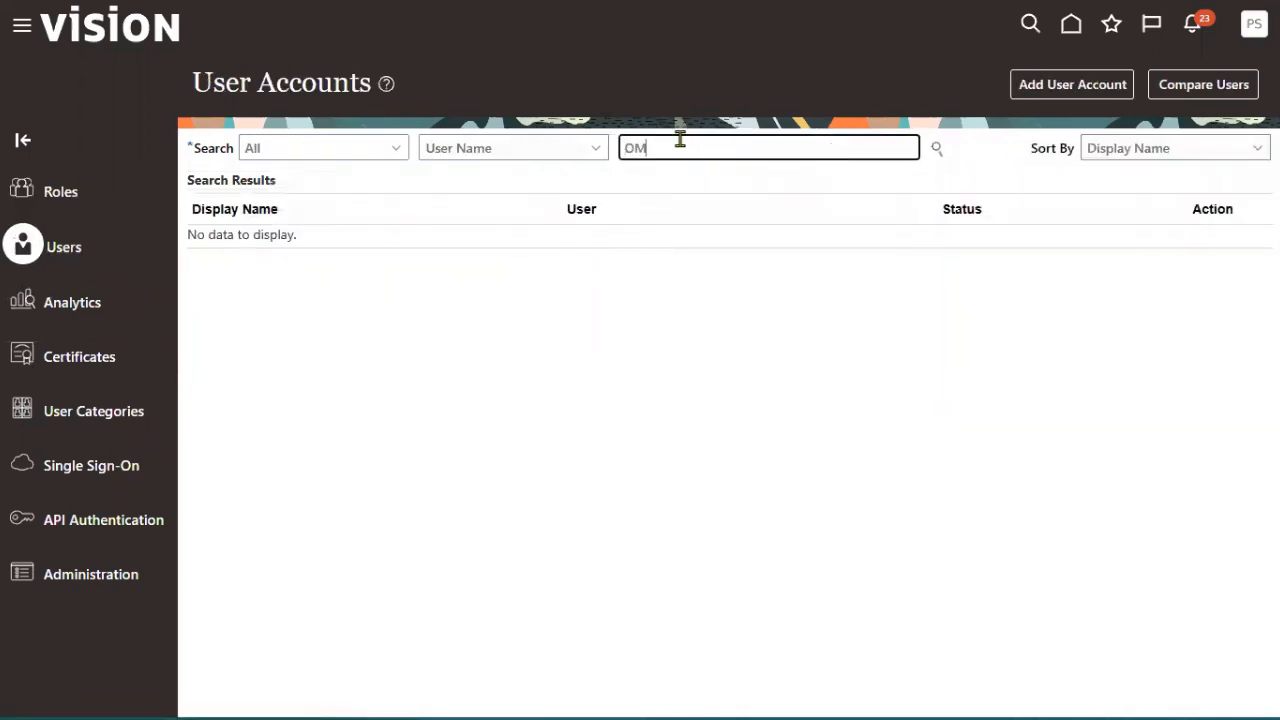
type("_USER")
key("Return")
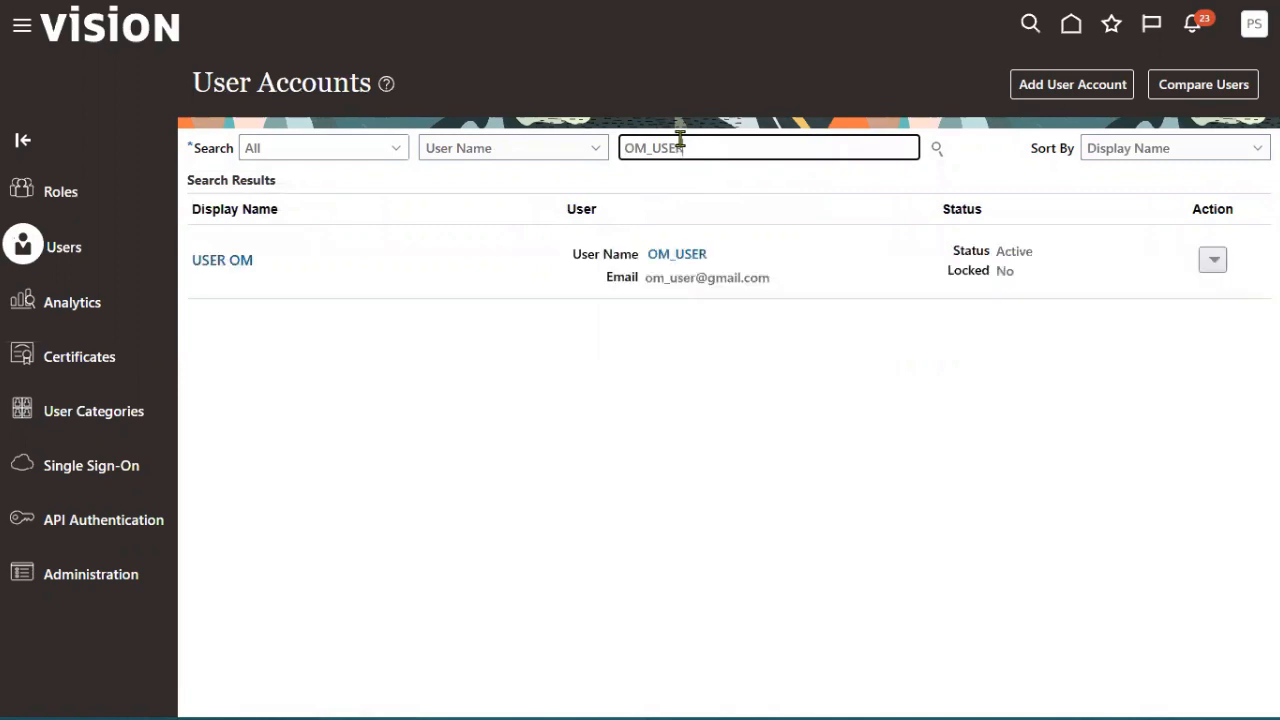
Open the OM_USER account for editing and start adding a role membership.
left_click(690, 255)
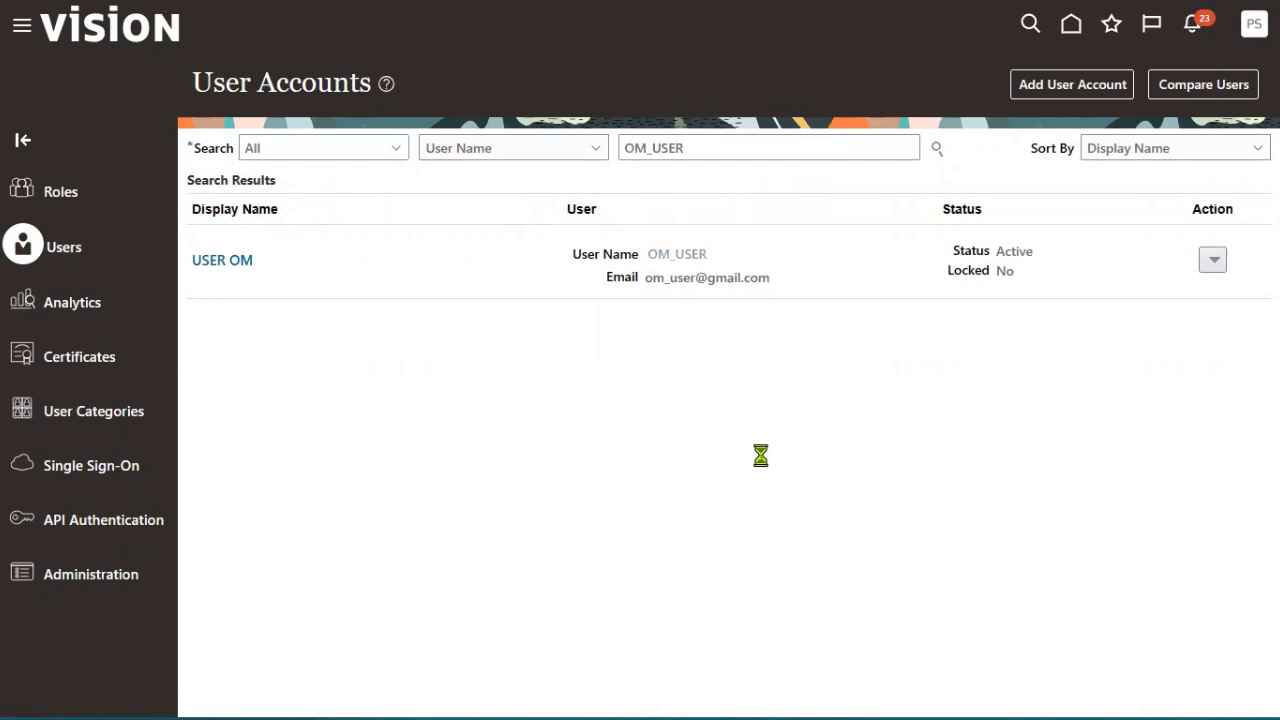
left_click(1076, 86)
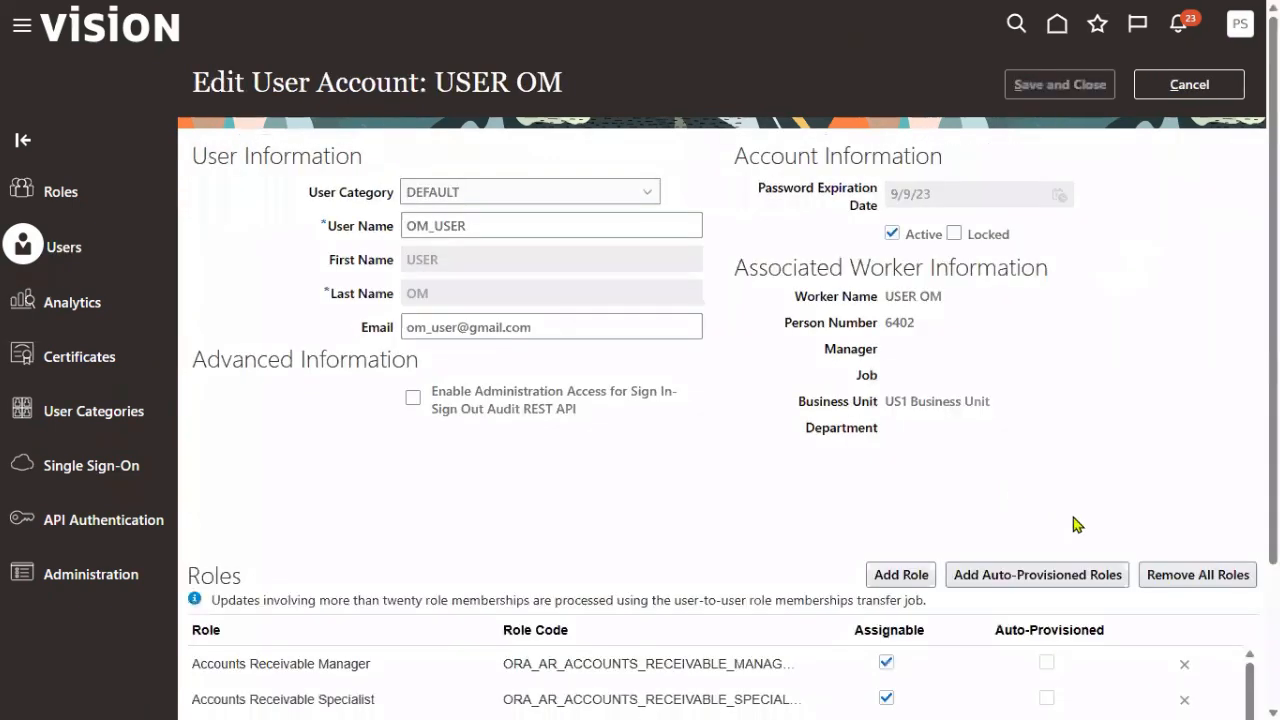
left_click(903, 575)
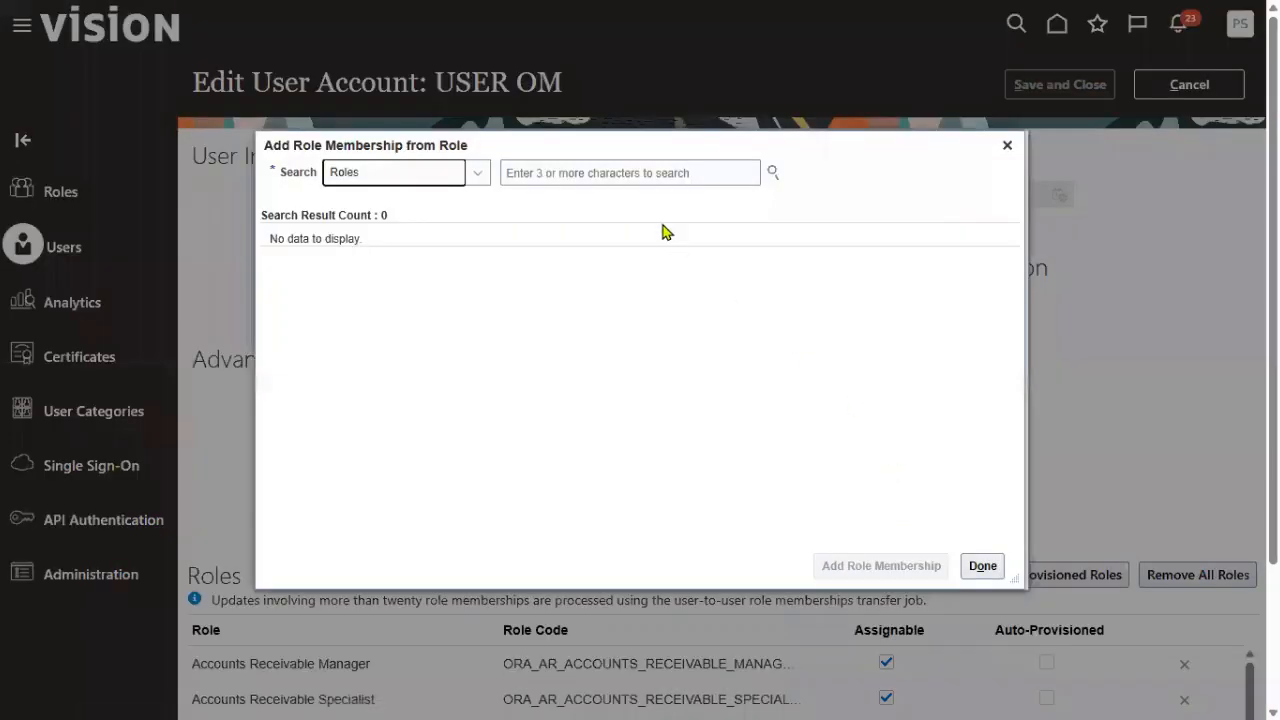
left_click(664, 170)
type("Ge")
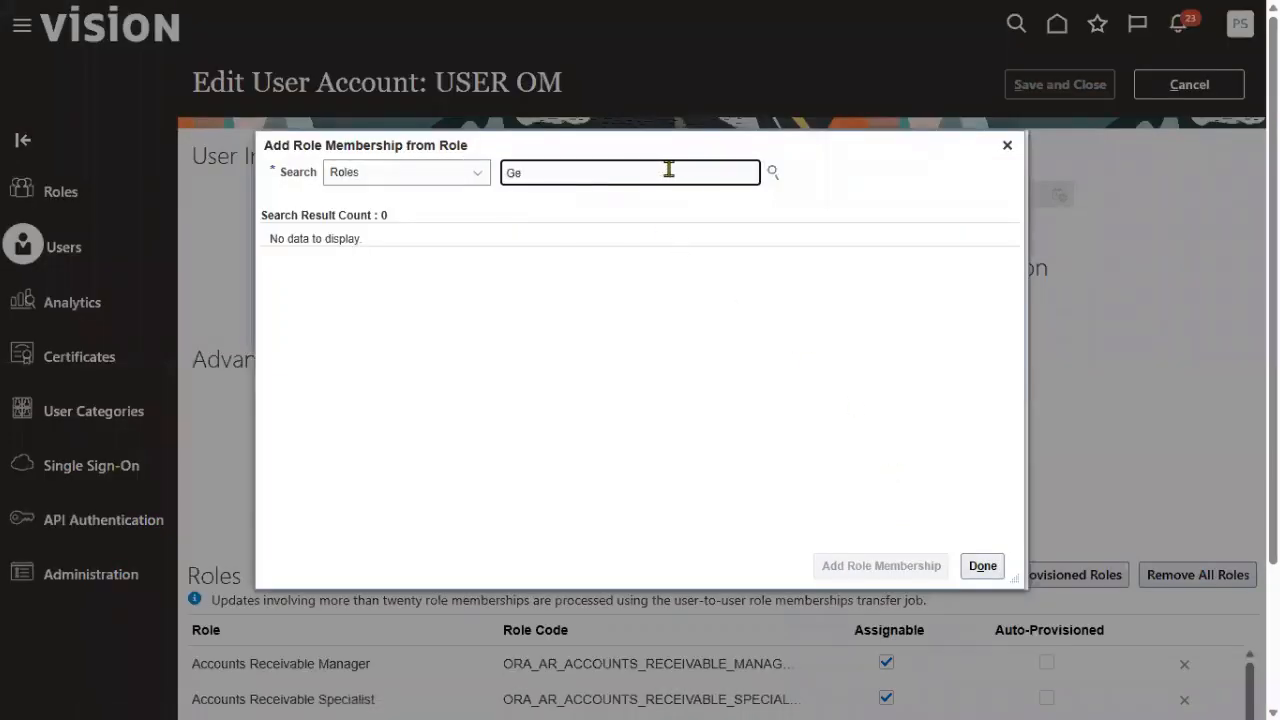
key("BackSpace")
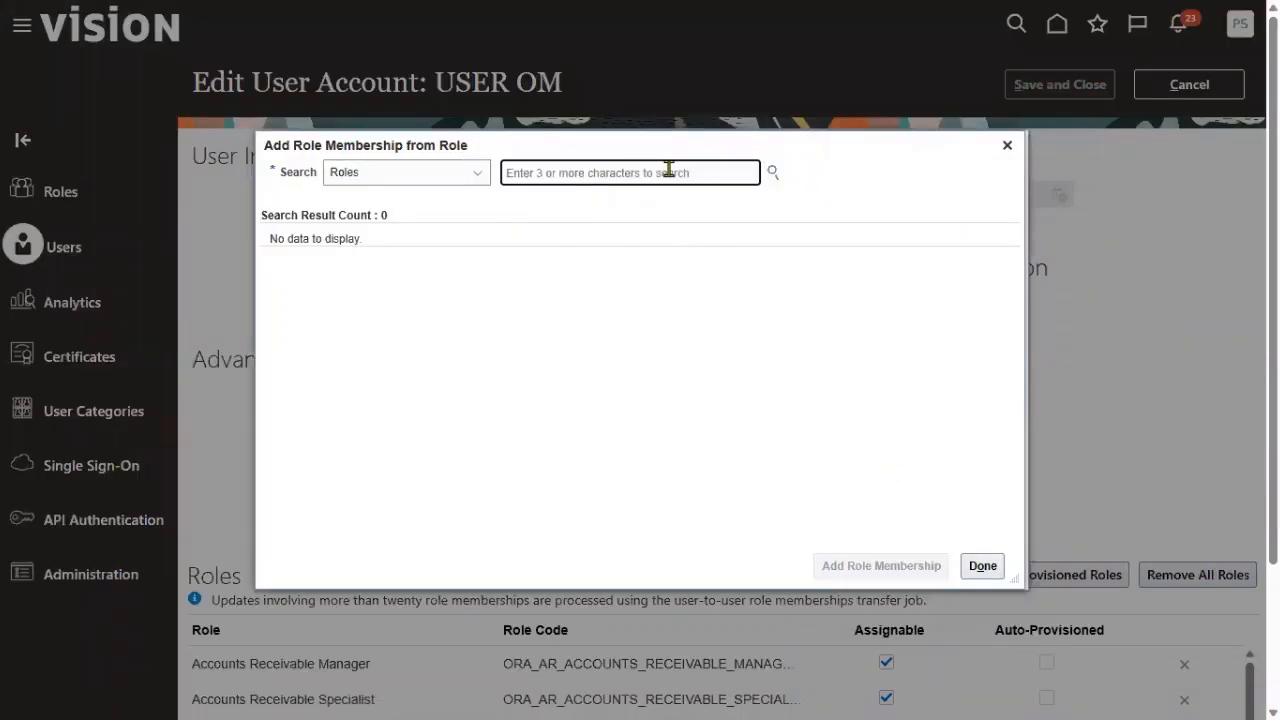
type("ORA_GL")
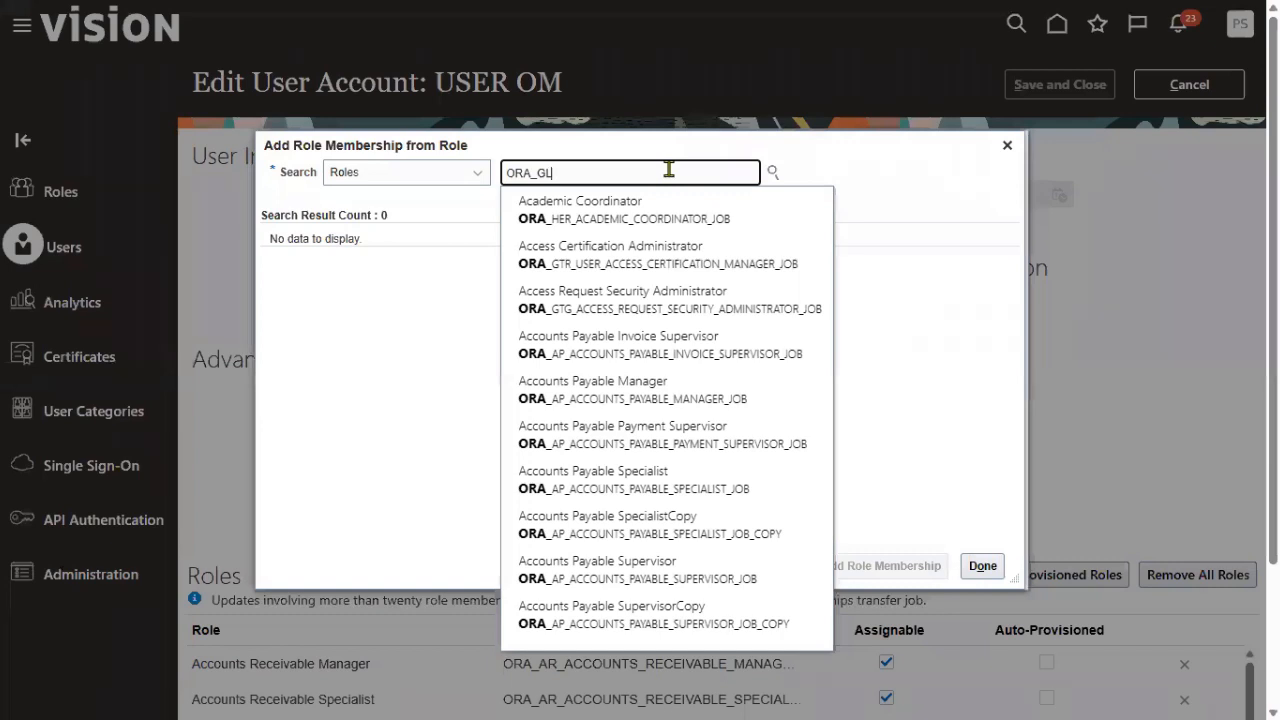
key("BackSpace")
key("BackSpace")
key("BackSpace")
key("BackSpace")
key("BackSpace")
Find the General Accountant role, code ORA_GL_GENERAL_ACCOUNTANT_JOB, and add it to the OM_USER account.
type("Gene")
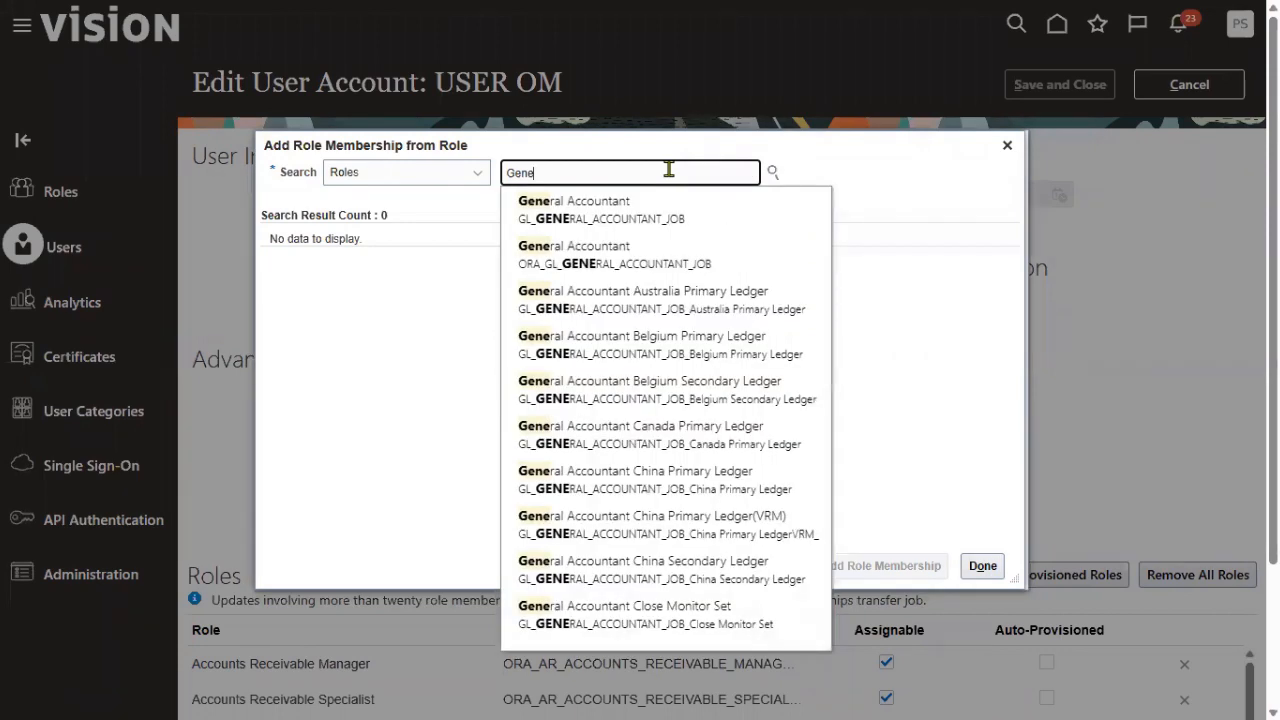
left_click(651, 264)
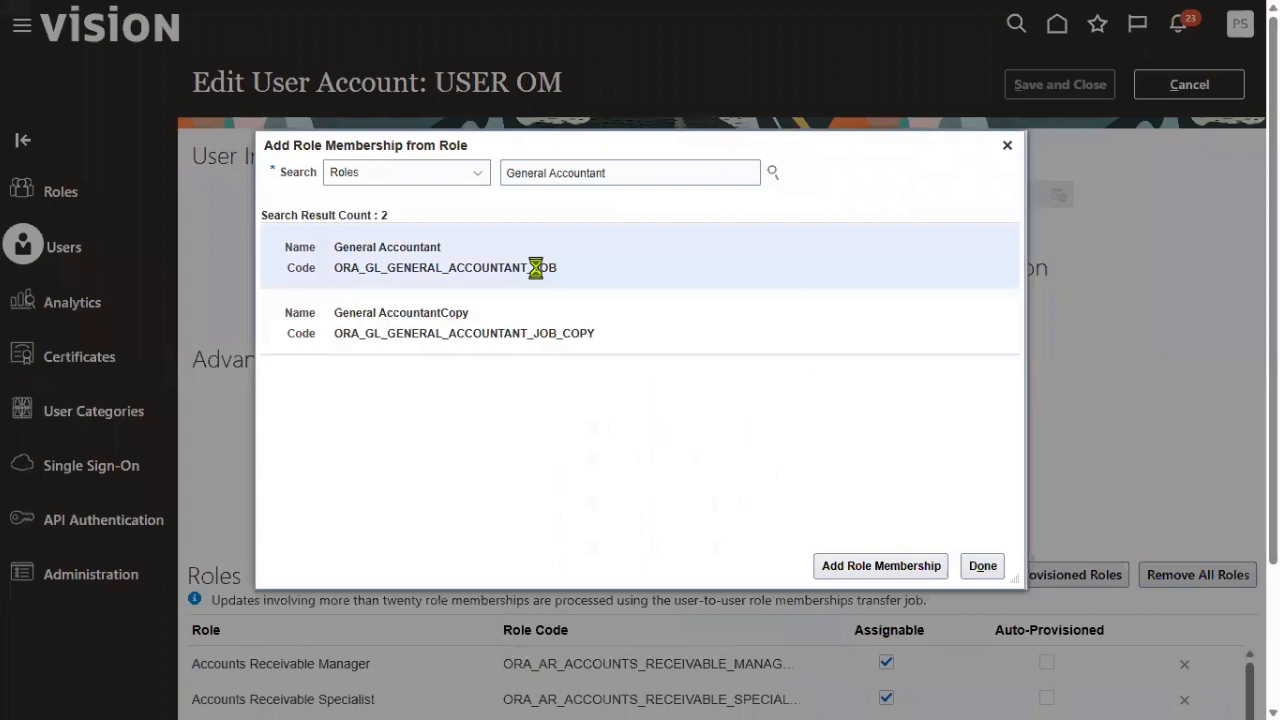
left_click(834, 566)
Find the General Accounting Manager role, code ORA_GL_GENERAL_ACCOUNTING_MANAGER_JOB, and add it to the OM_USER account.
left_click(651, 177)
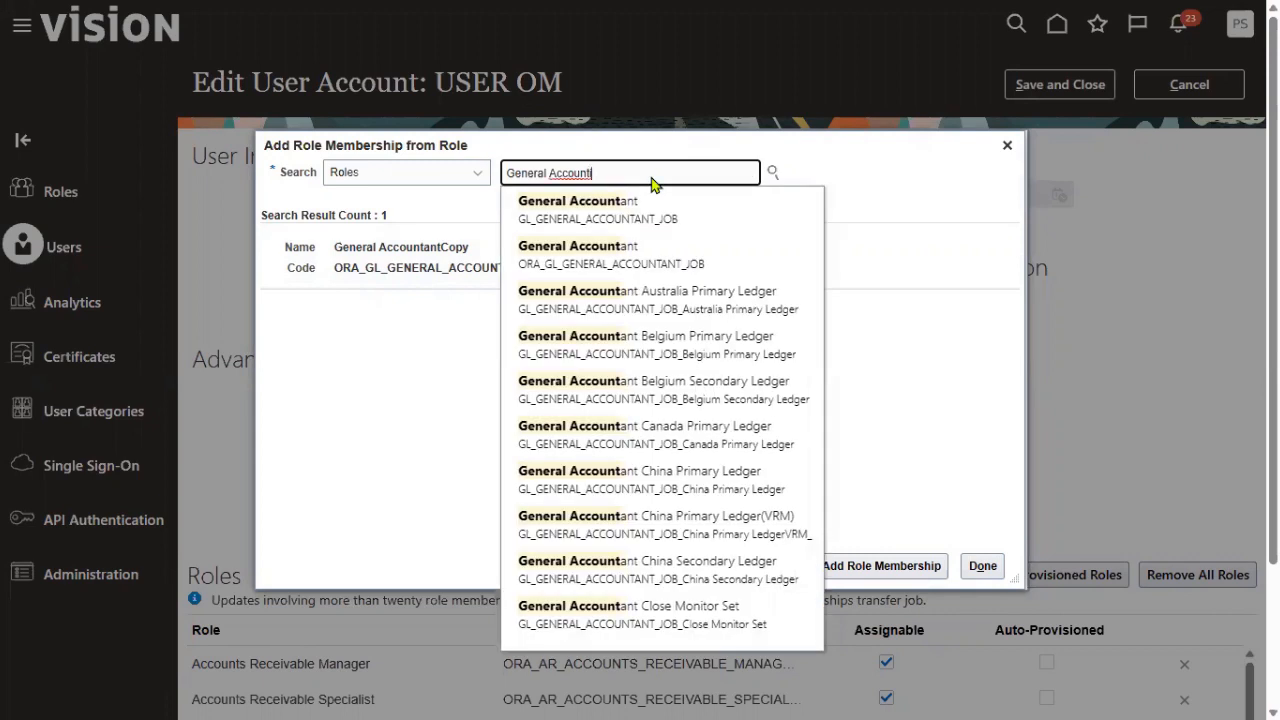
type("m")
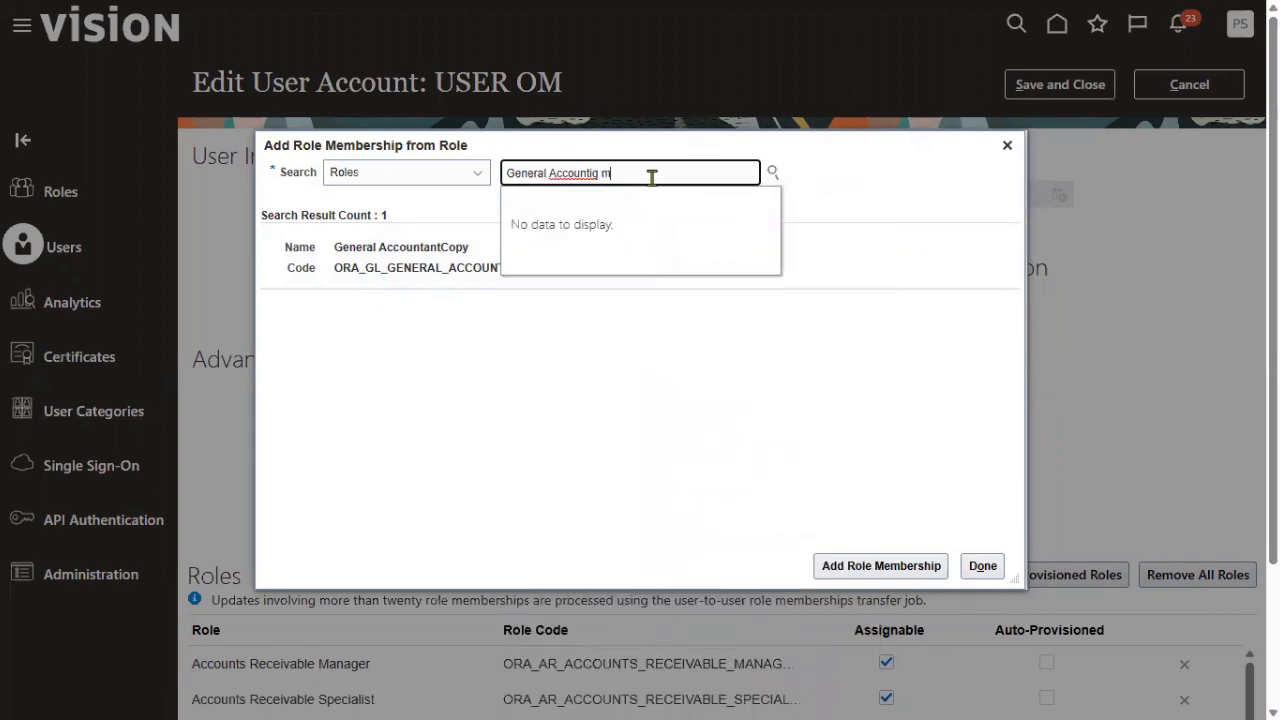
key("BackSpace")
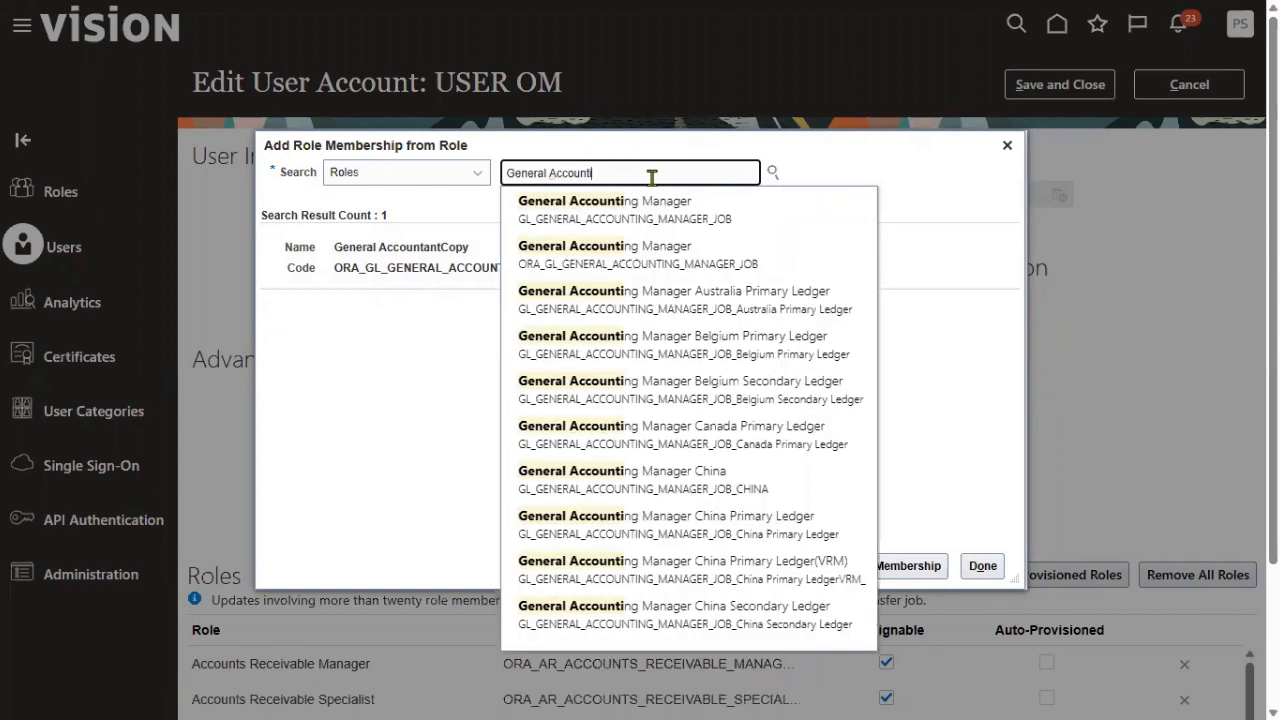
left_click(570, 212)
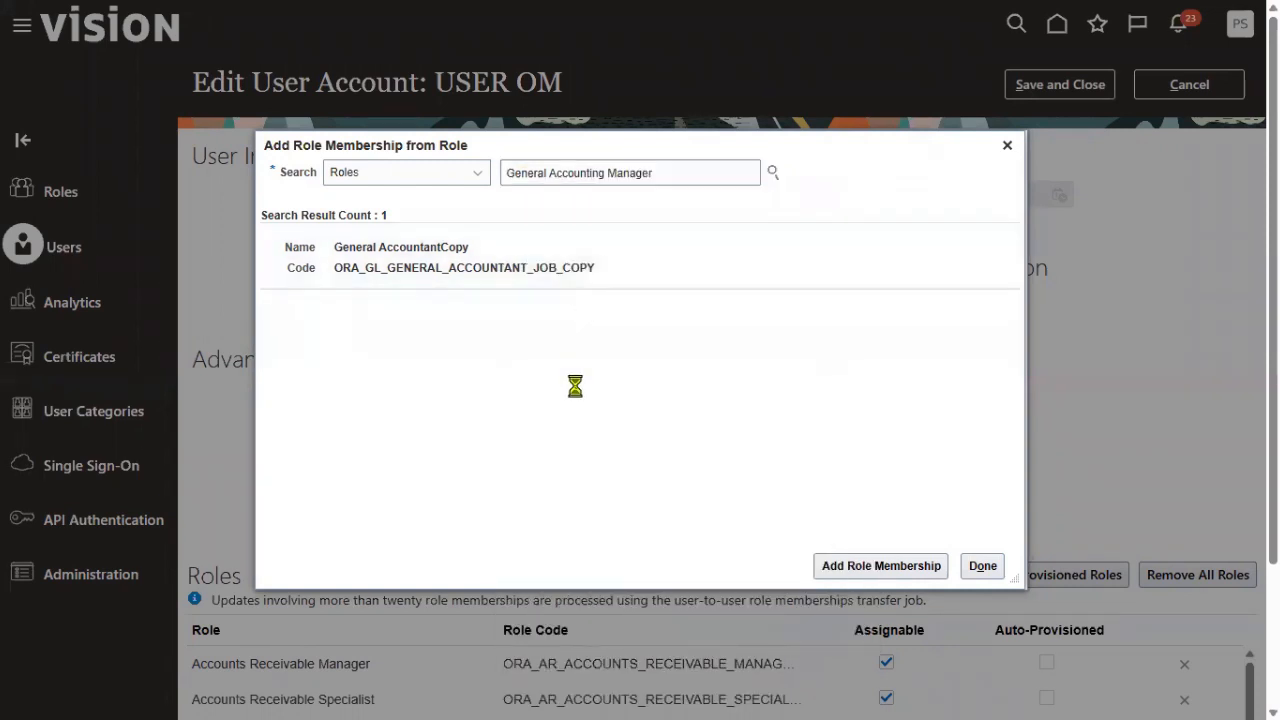
left_click(609, 268)
left_click(862, 560)
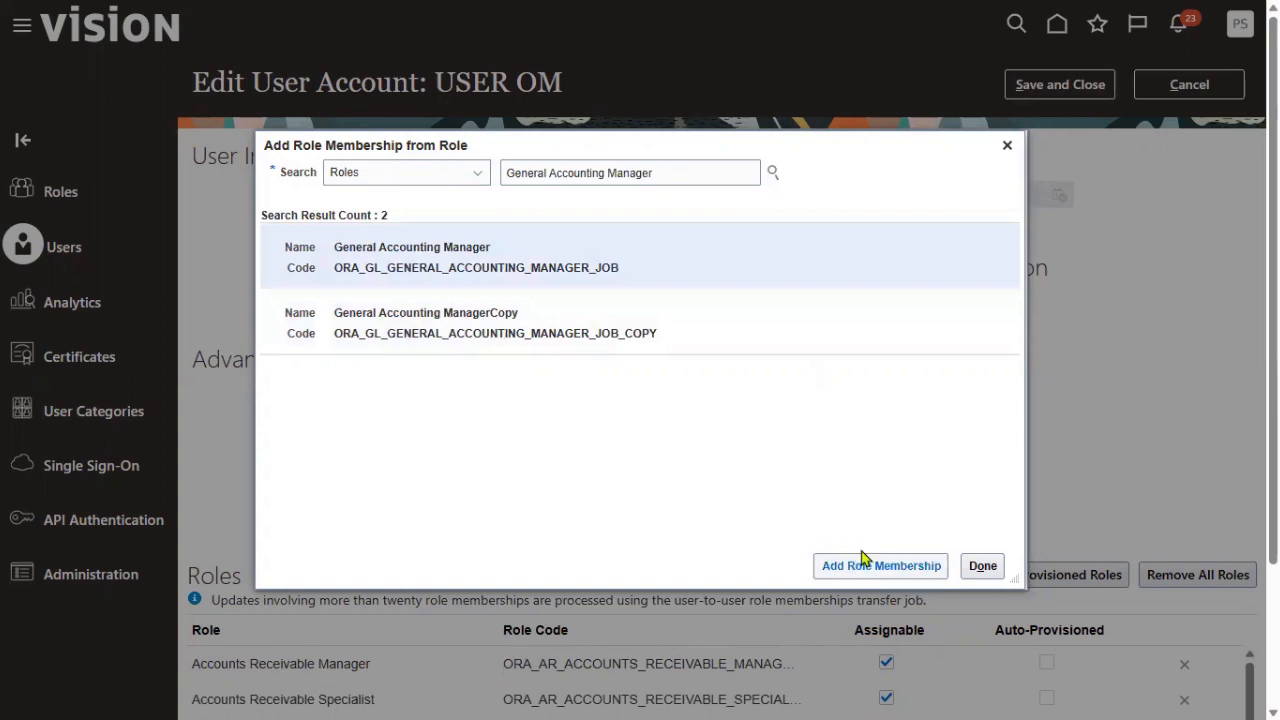
Finish adding roles, save the OM_USER account and close its details.
left_click(985, 565)
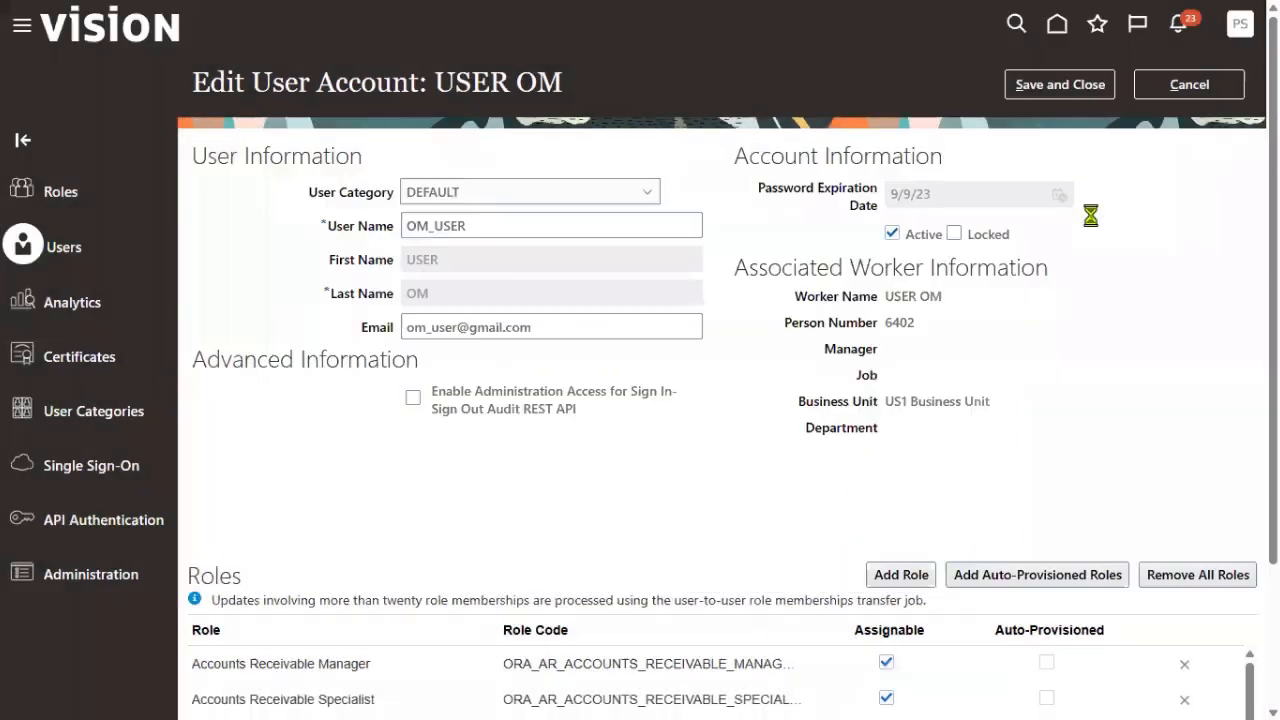
left_click(1069, 91)
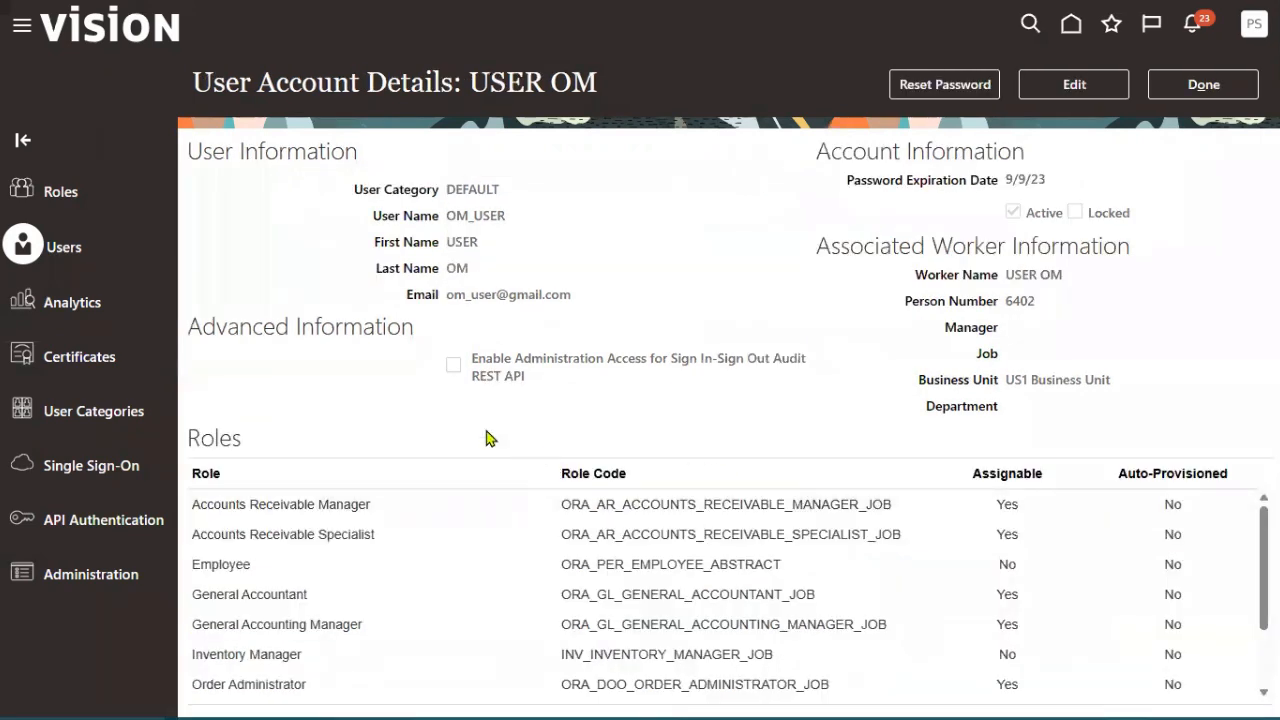
left_click(1203, 86)
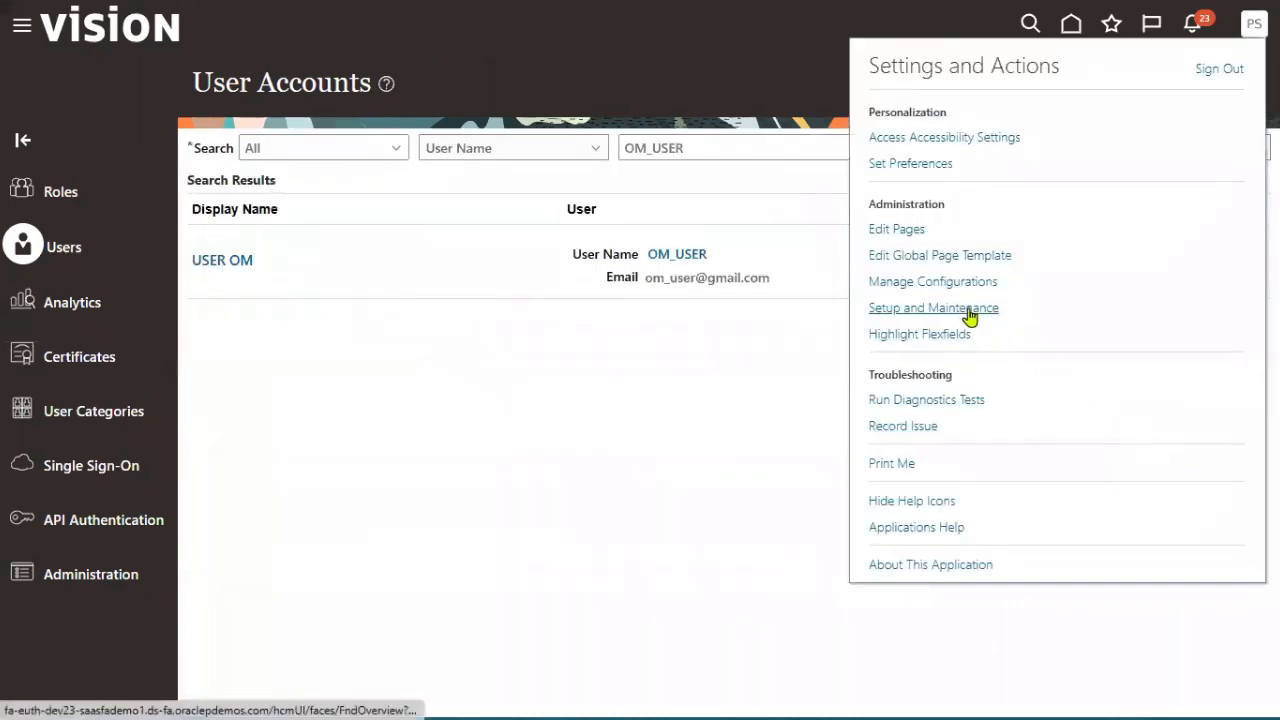
Open Setup and Maintenance for the Financials offering and search its tasks for "data access".
left_click(965, 308)
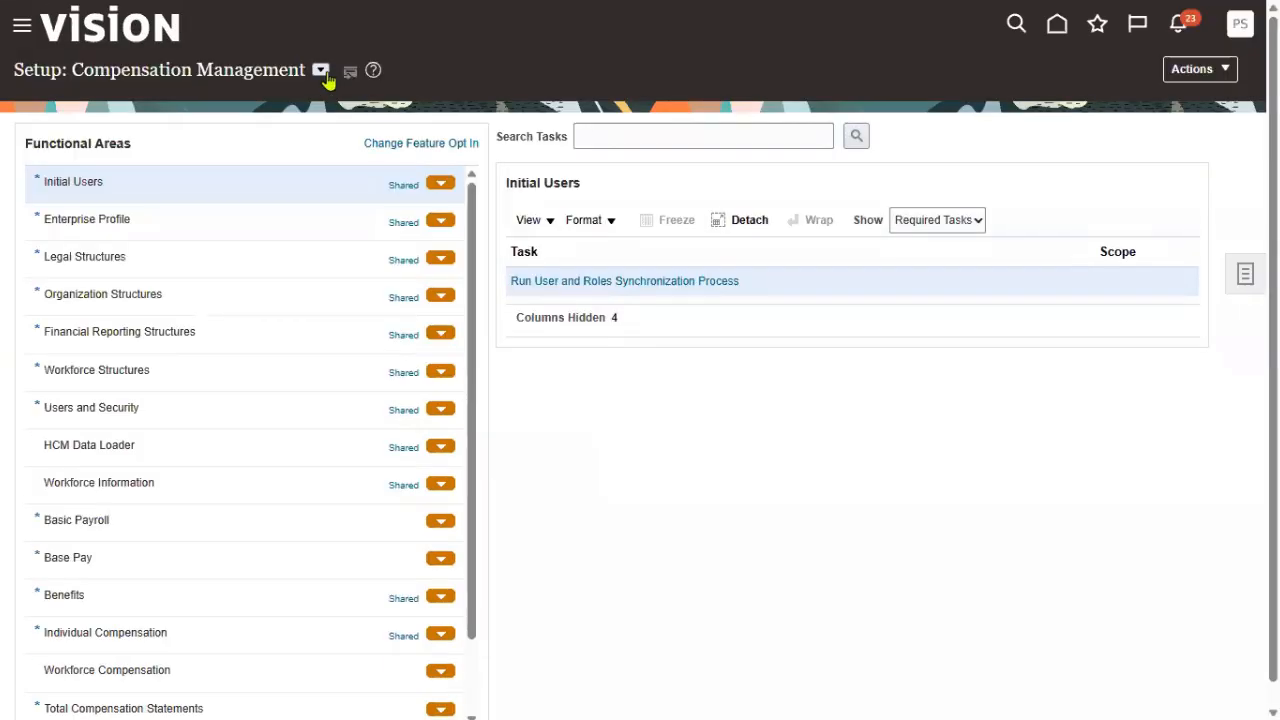
left_click(320, 69)
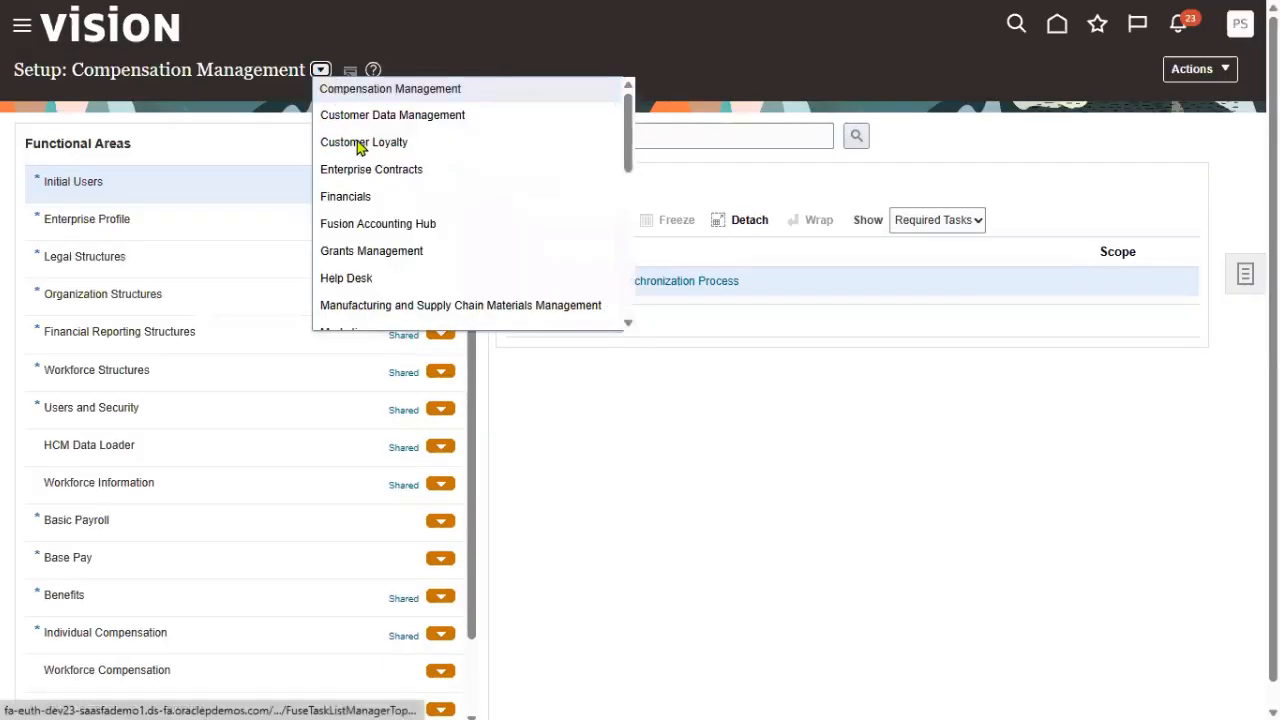
left_click(652, 136)
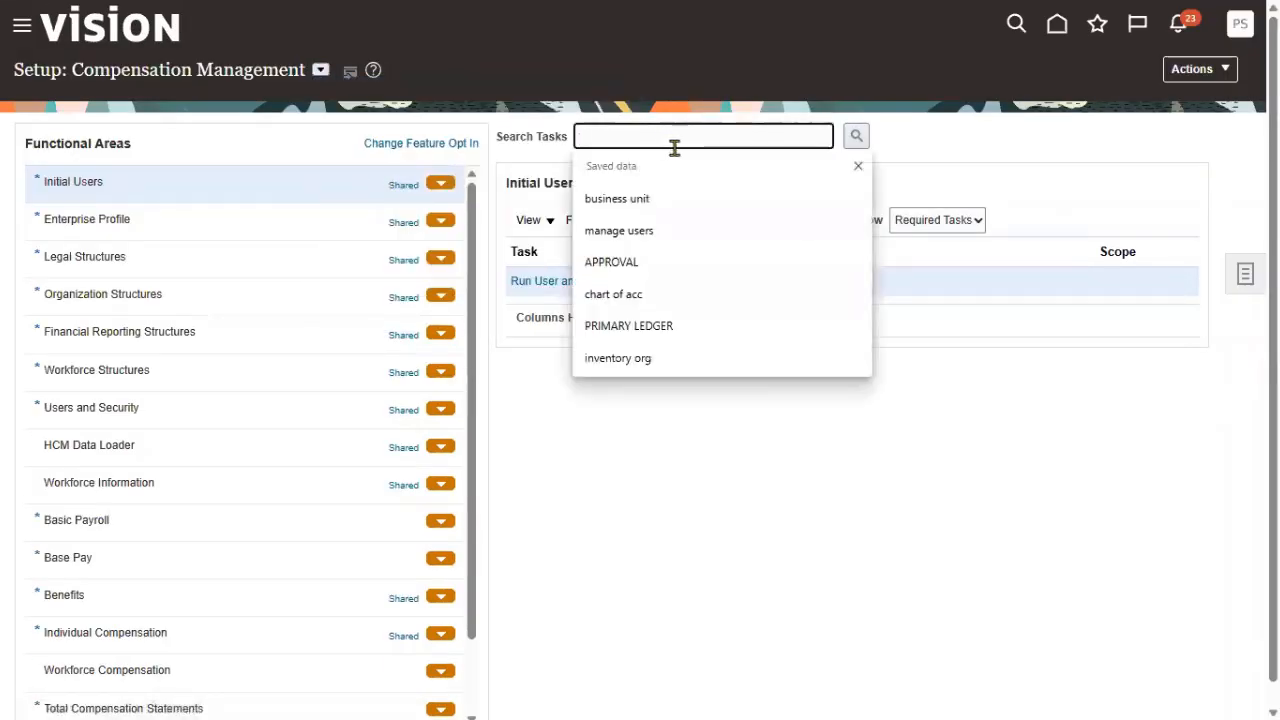
type("data")
left_click(742, 190)
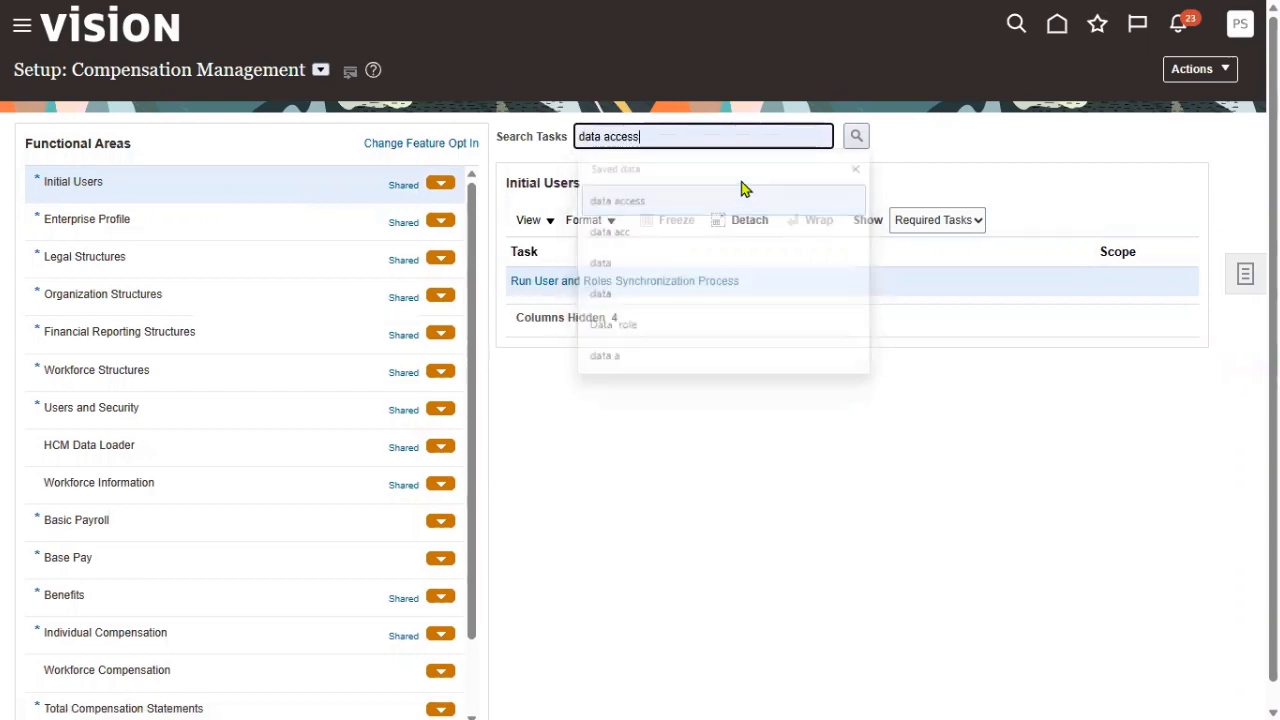
left_click(862, 141)
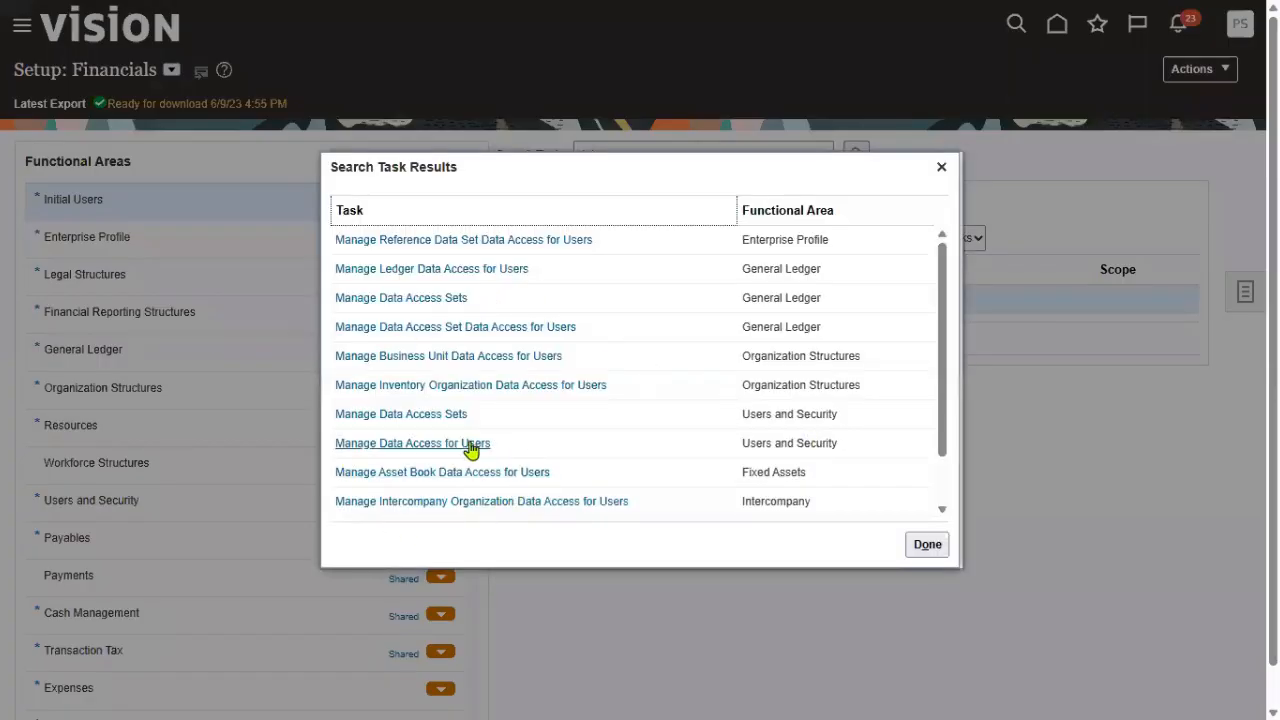
Open Manage Data Access for Users and enter General Accountant access for OM_USER with the data access set US Primary Ledger.
left_click(471, 447)
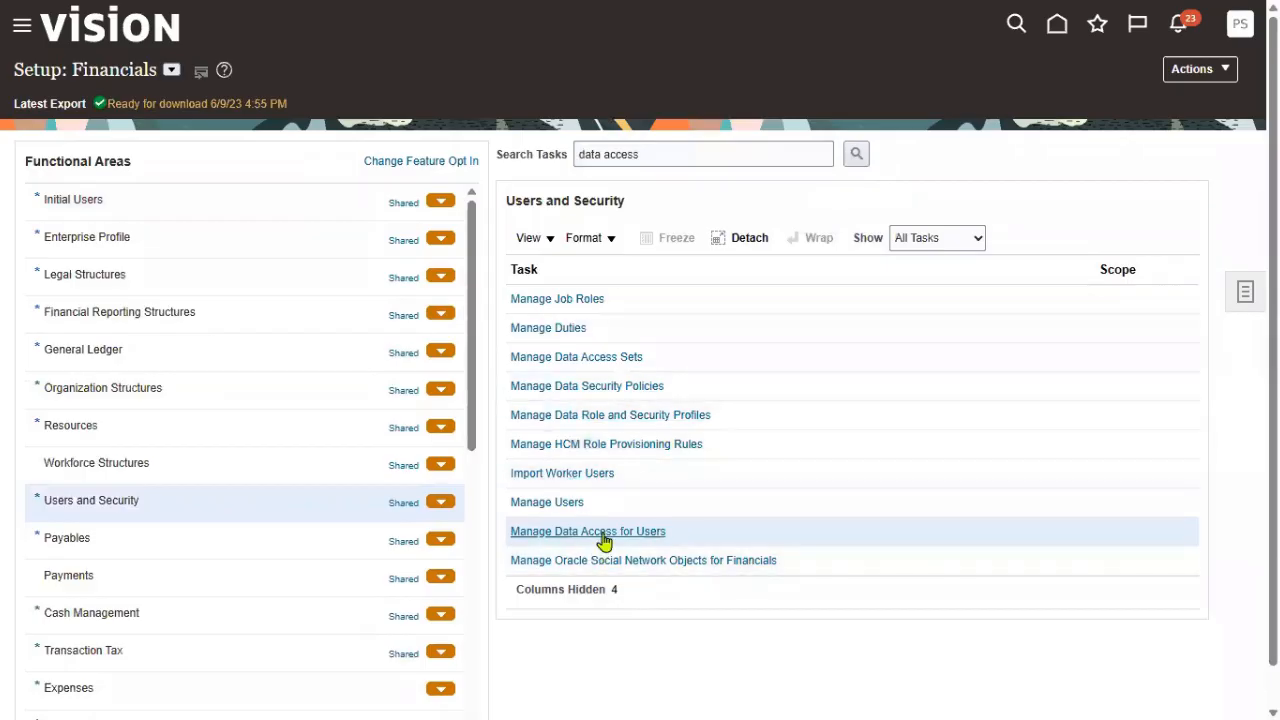
left_click(600, 532)
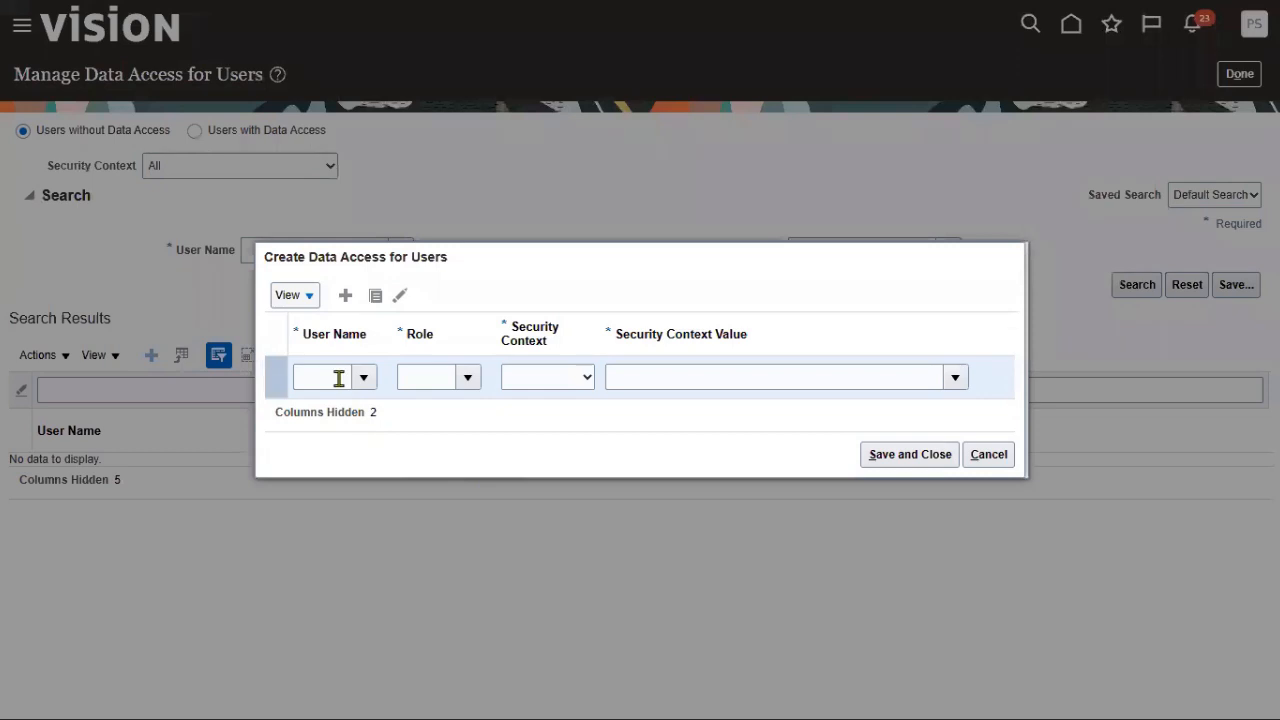
left_click(339, 378)
type("OM_")
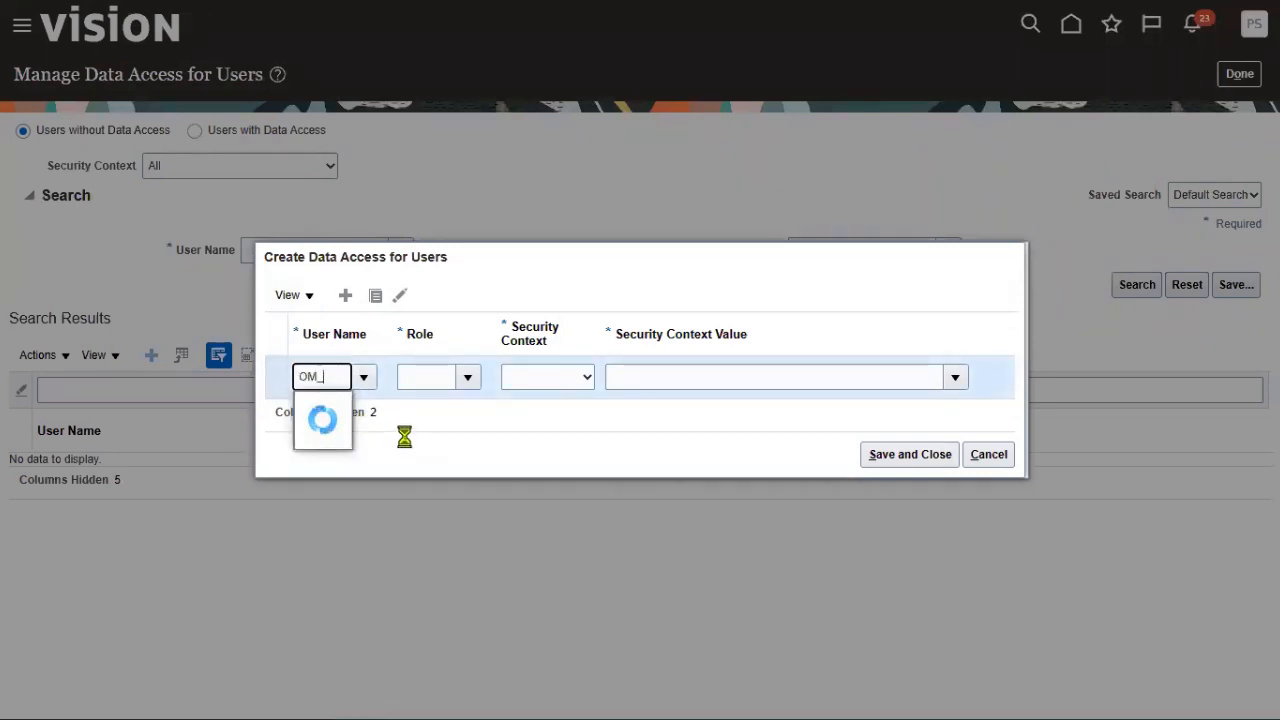
left_click(355, 415)
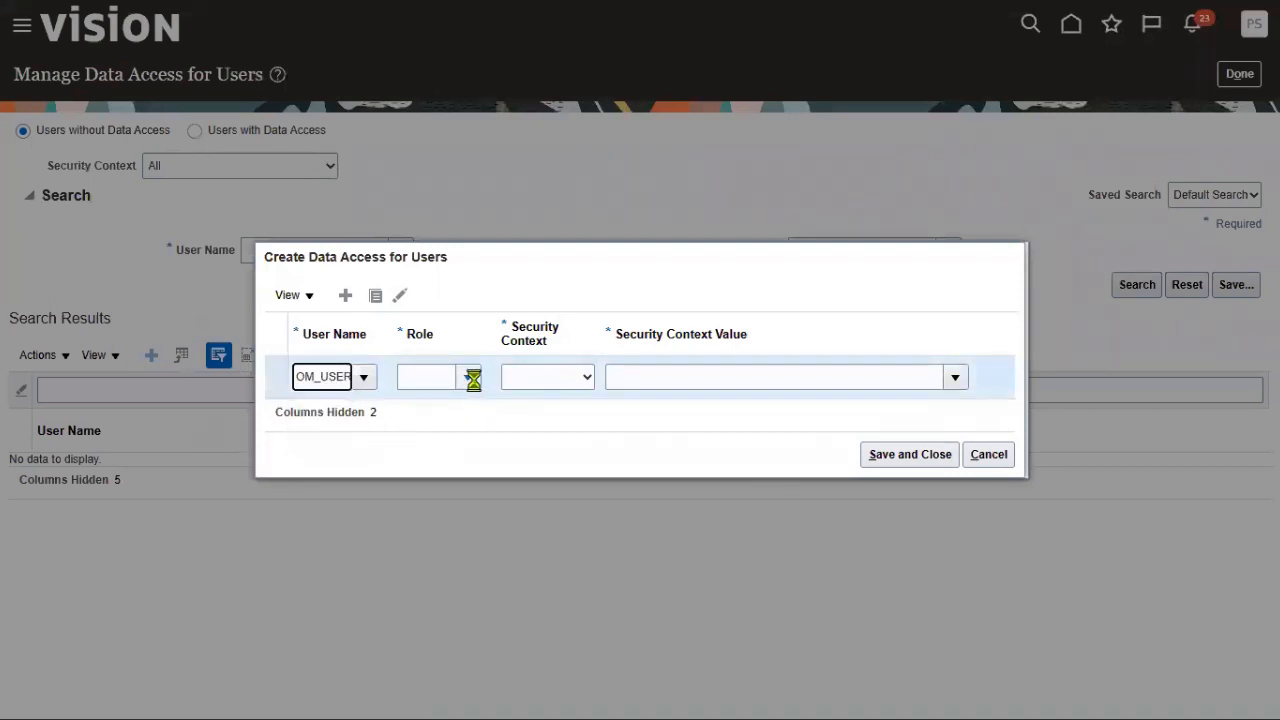
left_click(470, 377)
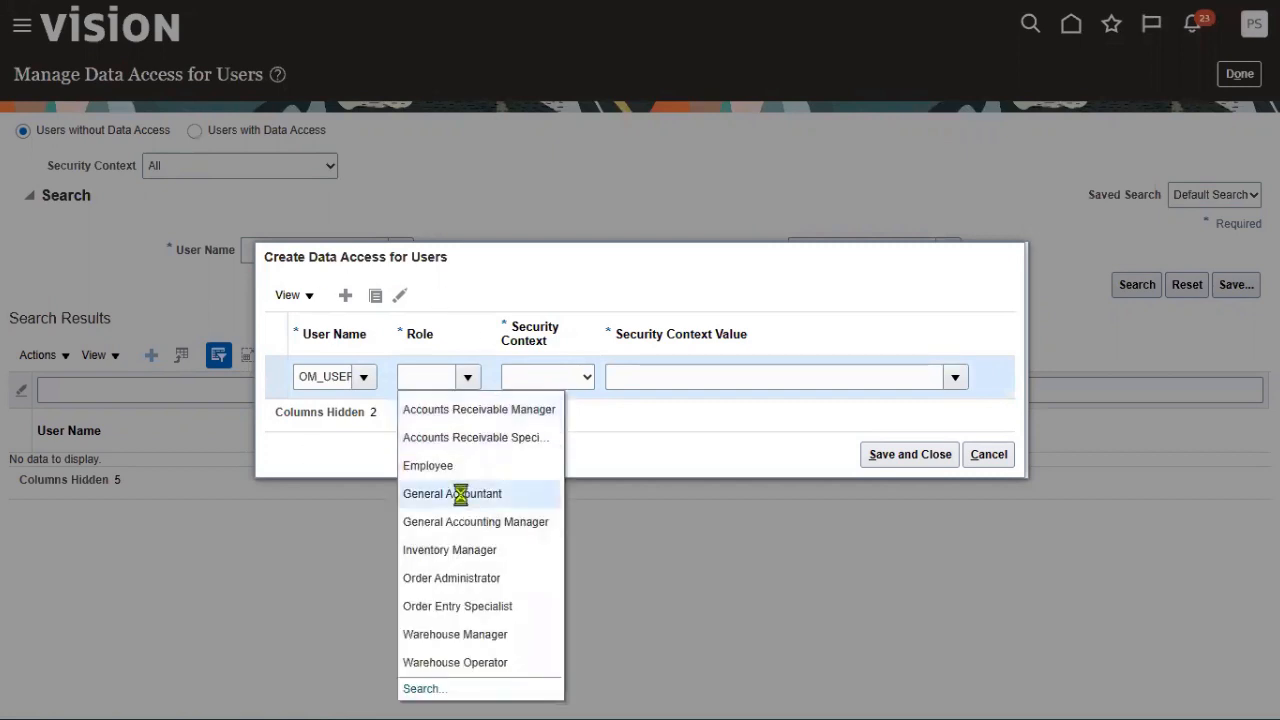
left_click(460, 494)
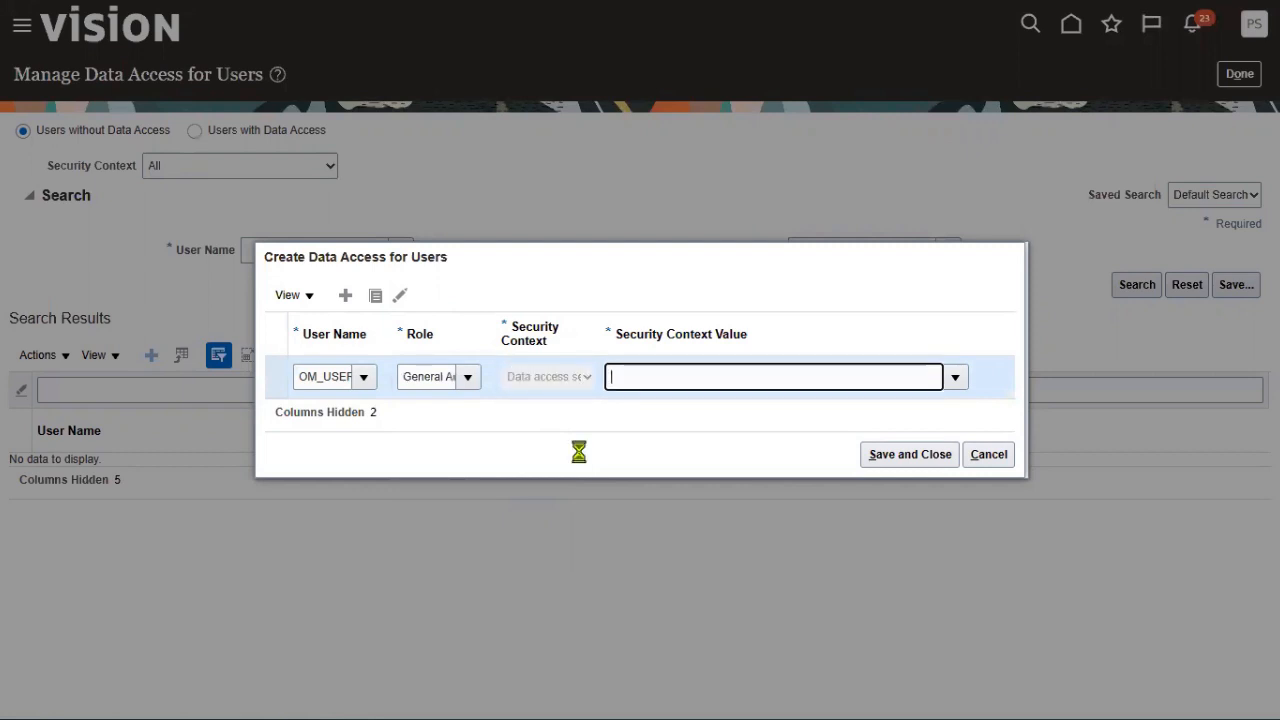
type("US P")
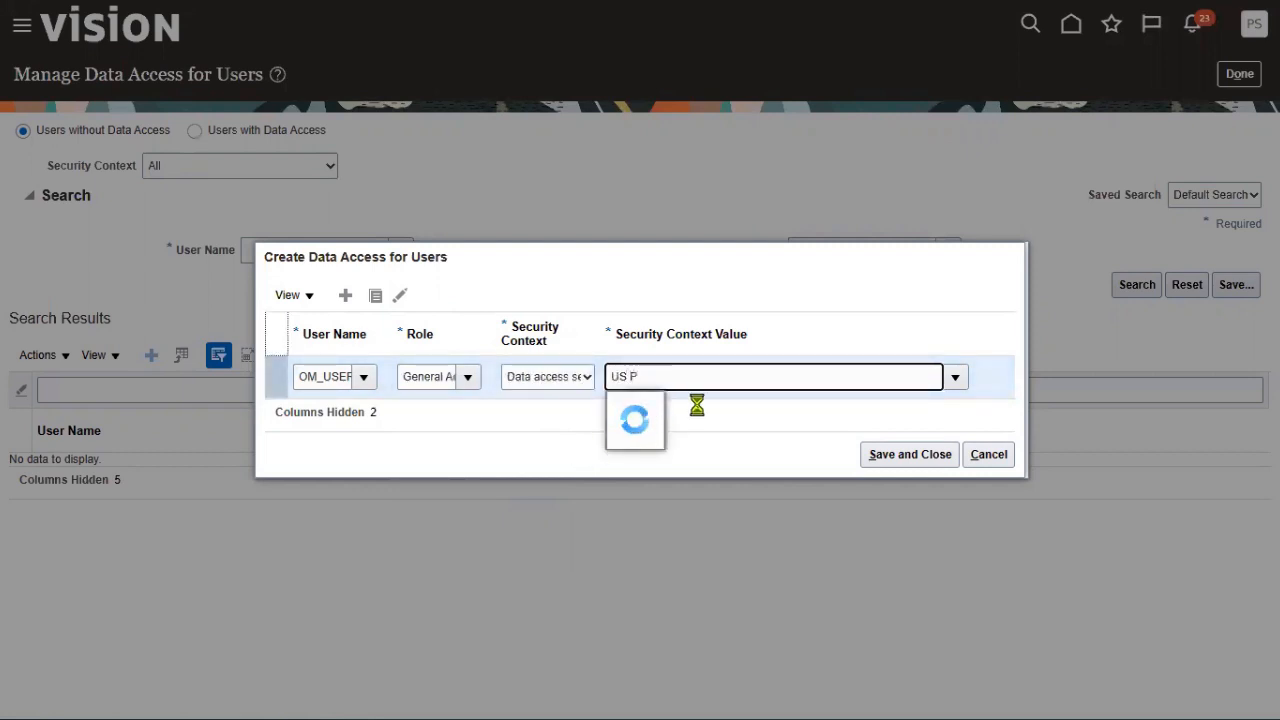
left_click(697, 410)
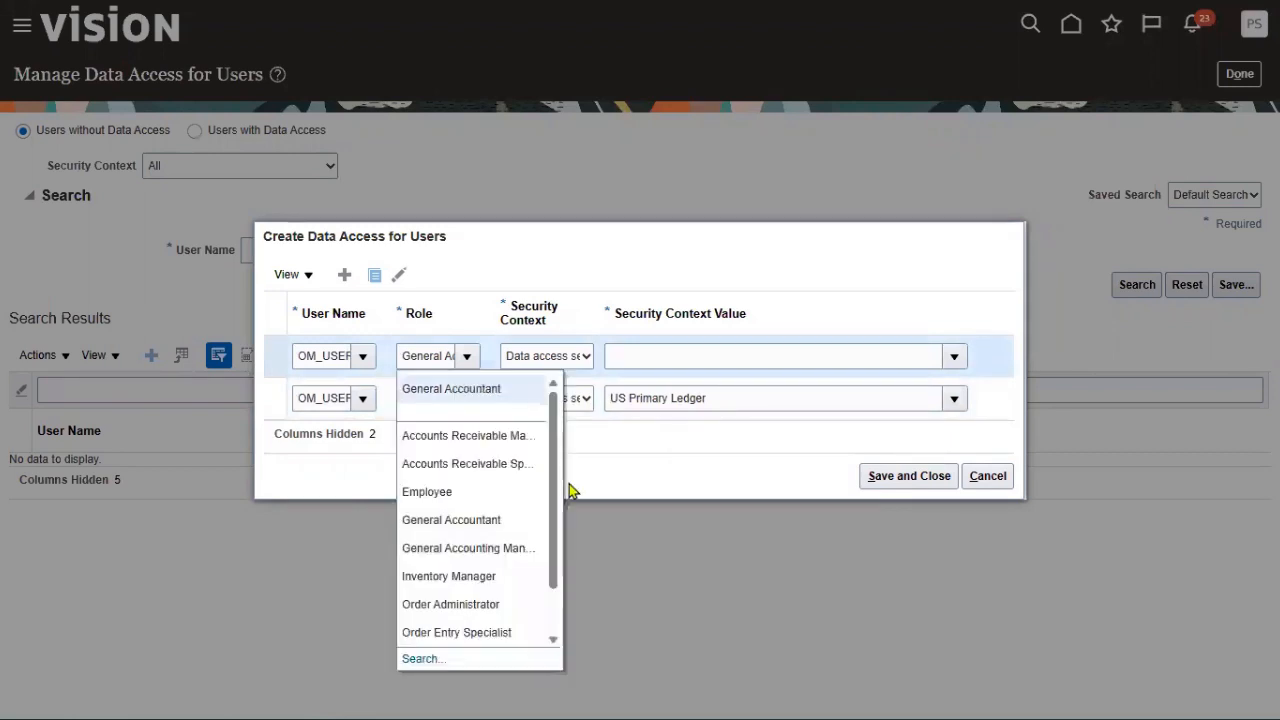
Give OM_USER's second access row the General Accounting Manager role and US Primary Ledger, save both rows and leave the task.
left_click(514, 548)
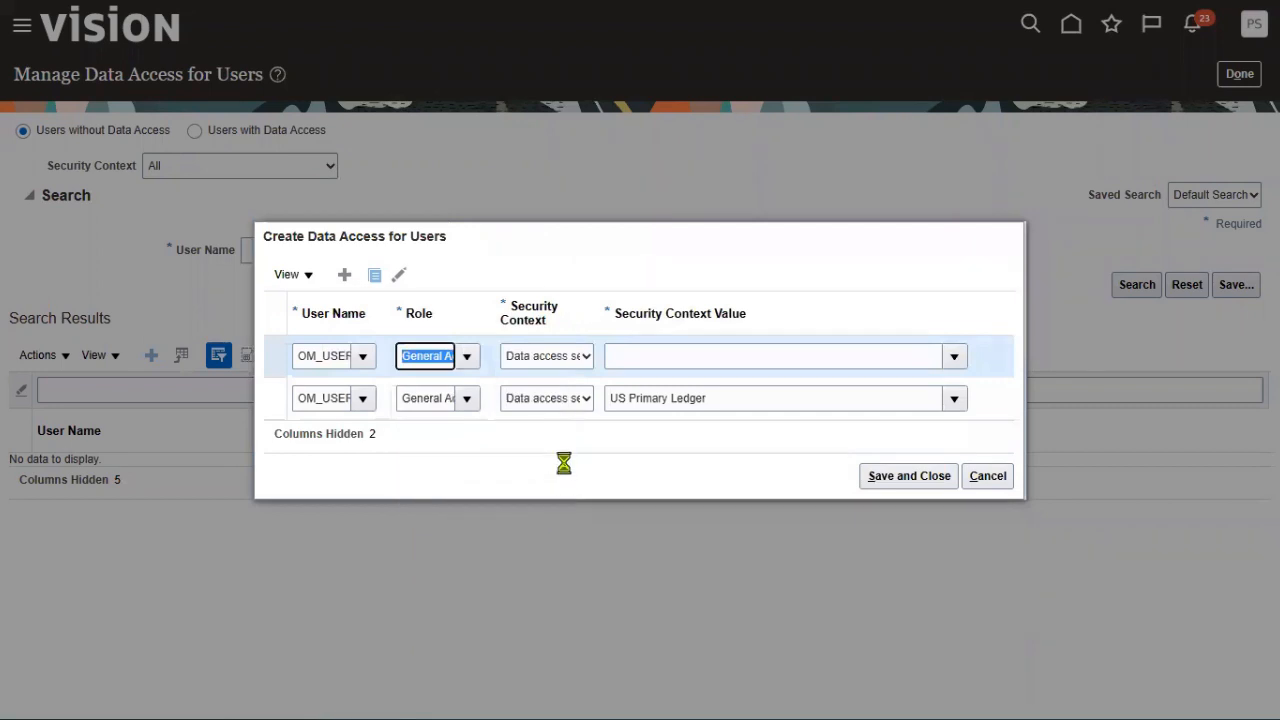
left_click(585, 362)
left_click(580, 394)
left_click(683, 357)
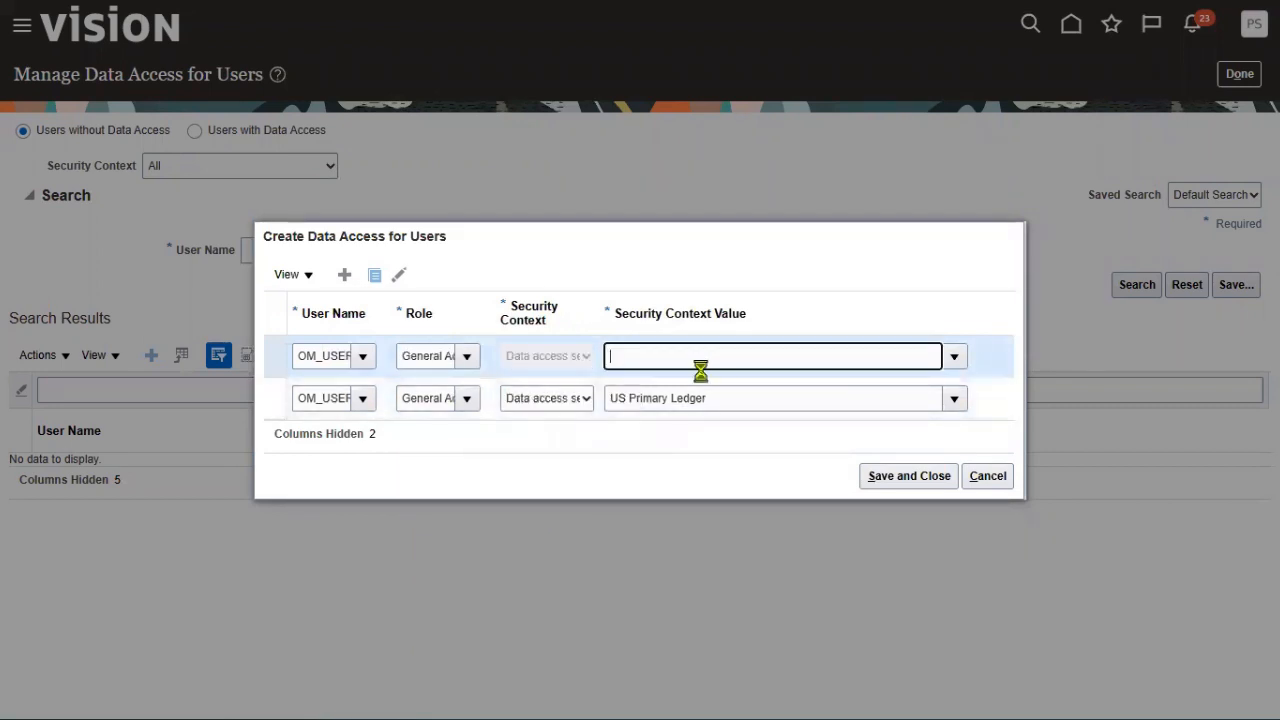
type("US P")
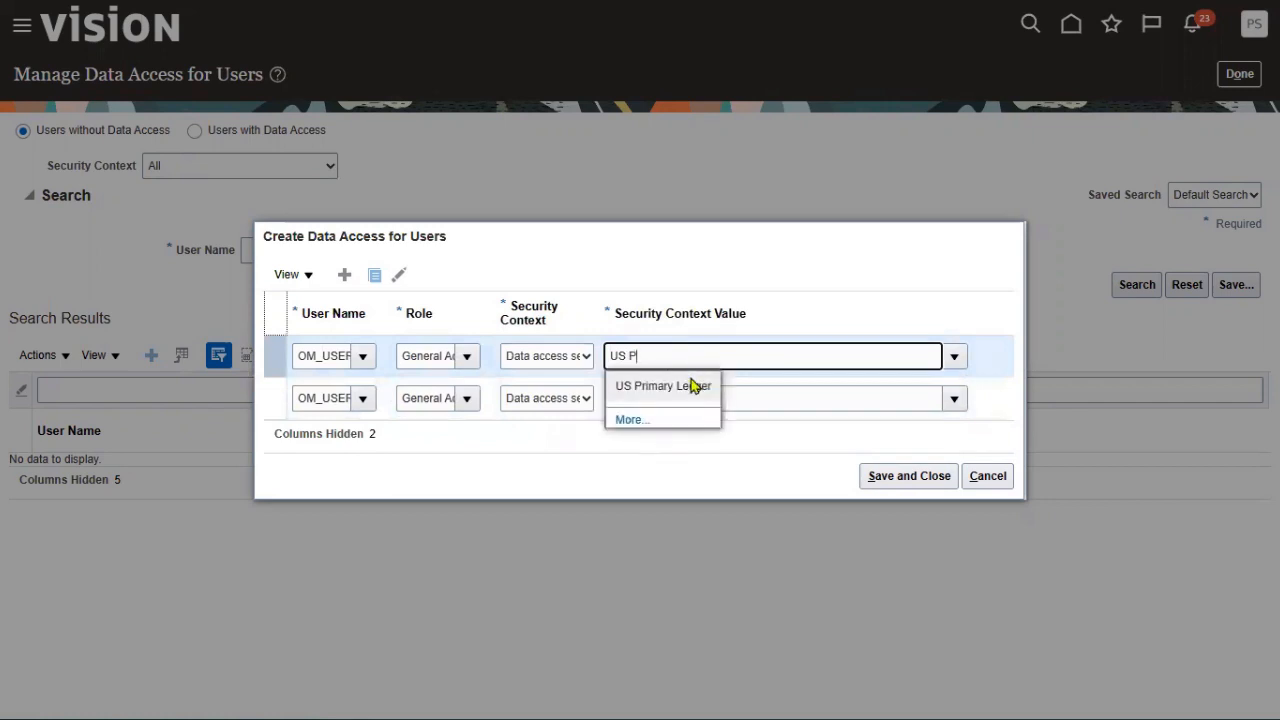
left_click(694, 383)
left_click(870, 477)
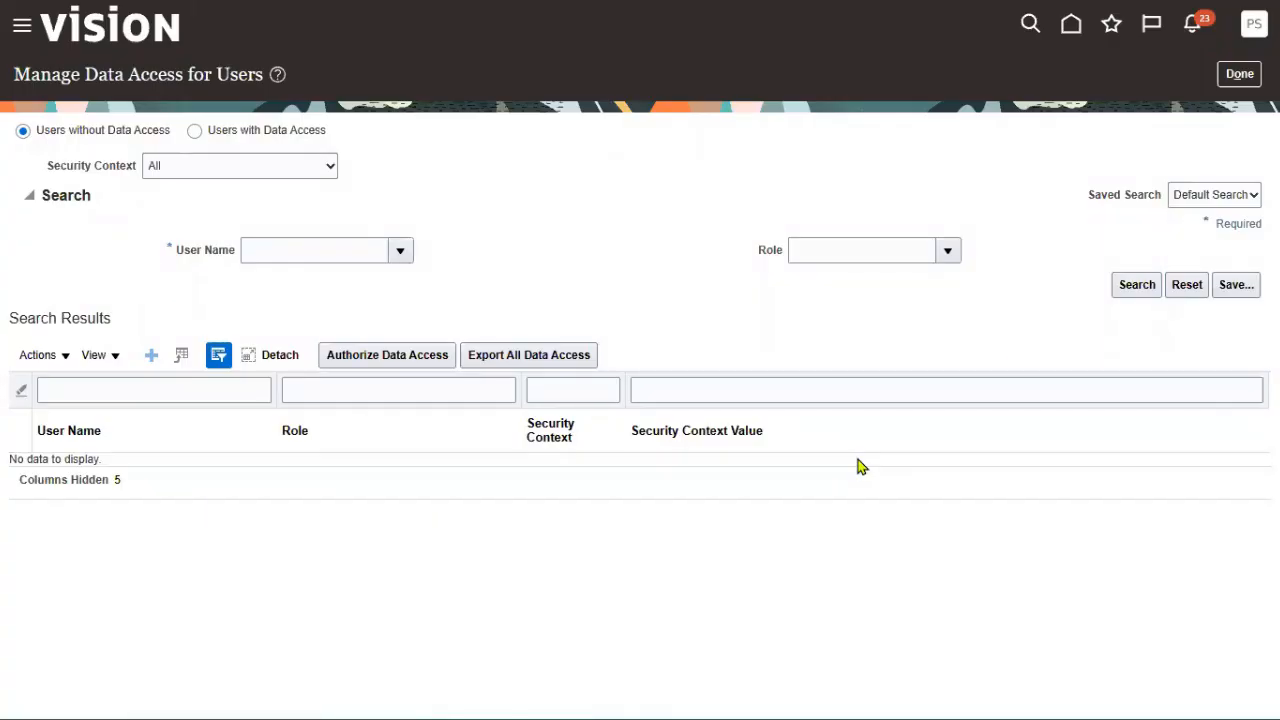
left_click(1240, 74)
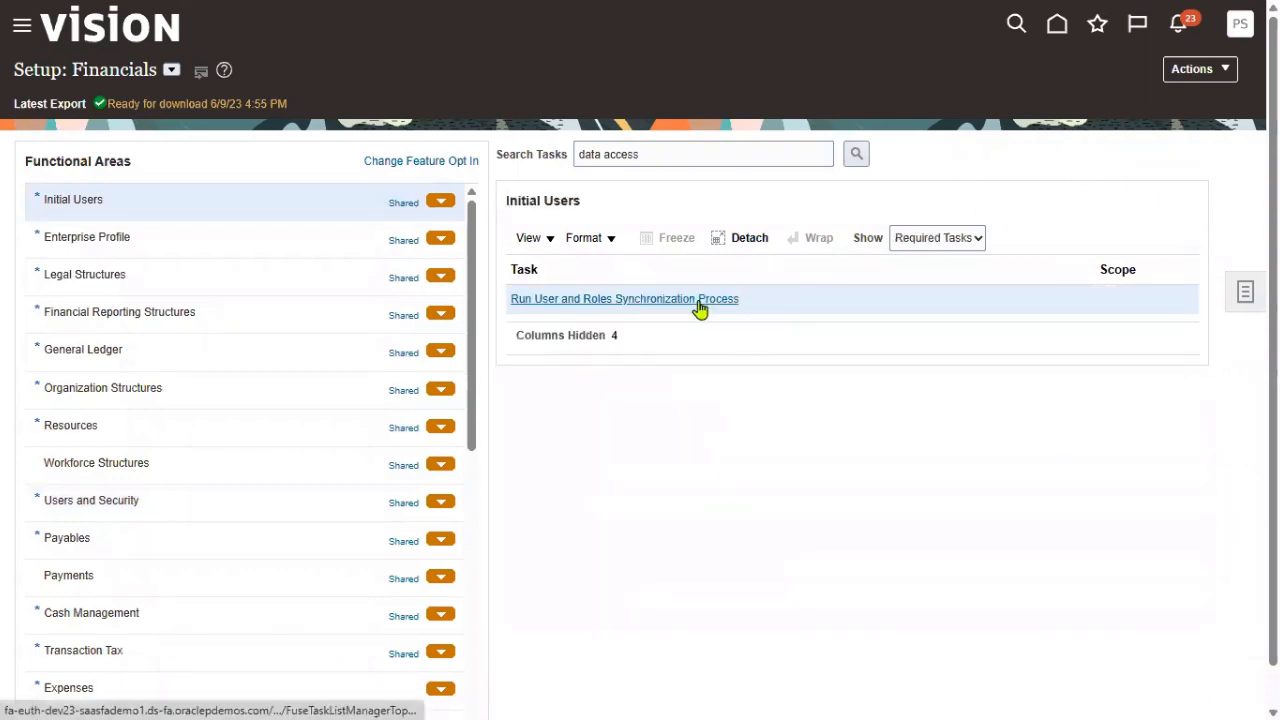
Submit the Run User and Roles Synchronization Process task to retrieve the latest LDAP changes.
left_click(699, 300)
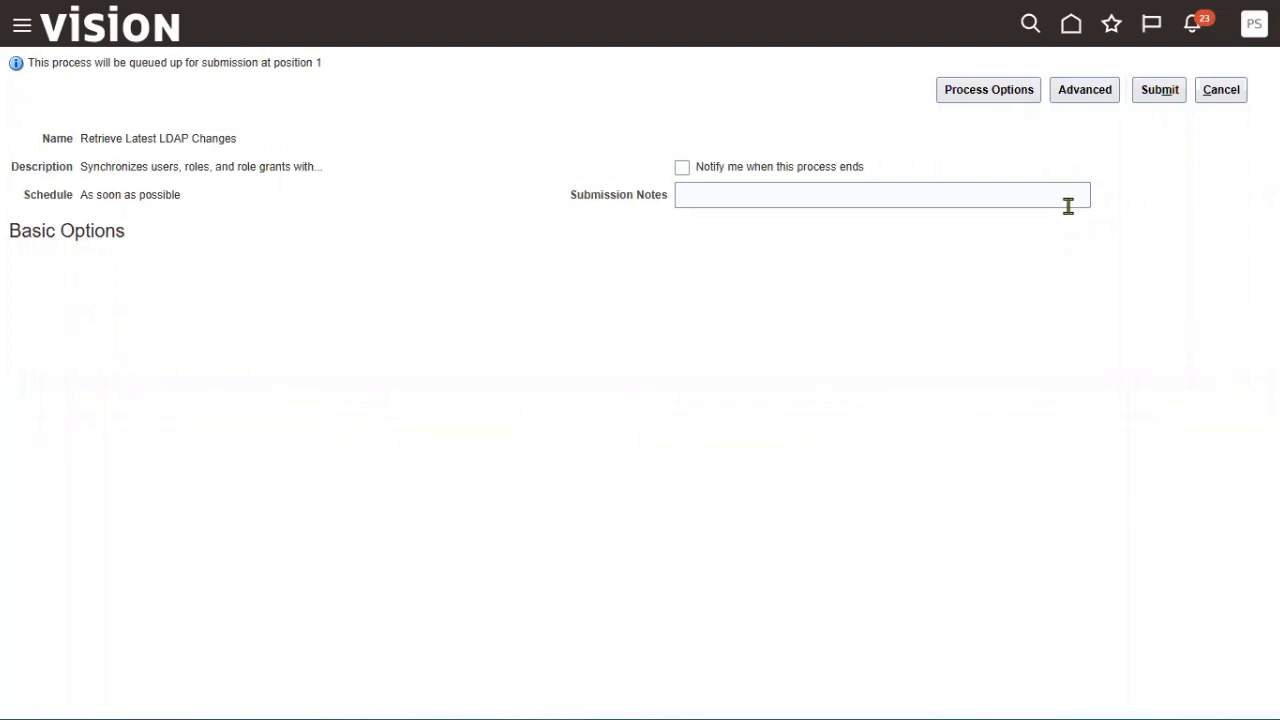
left_click(1157, 92)
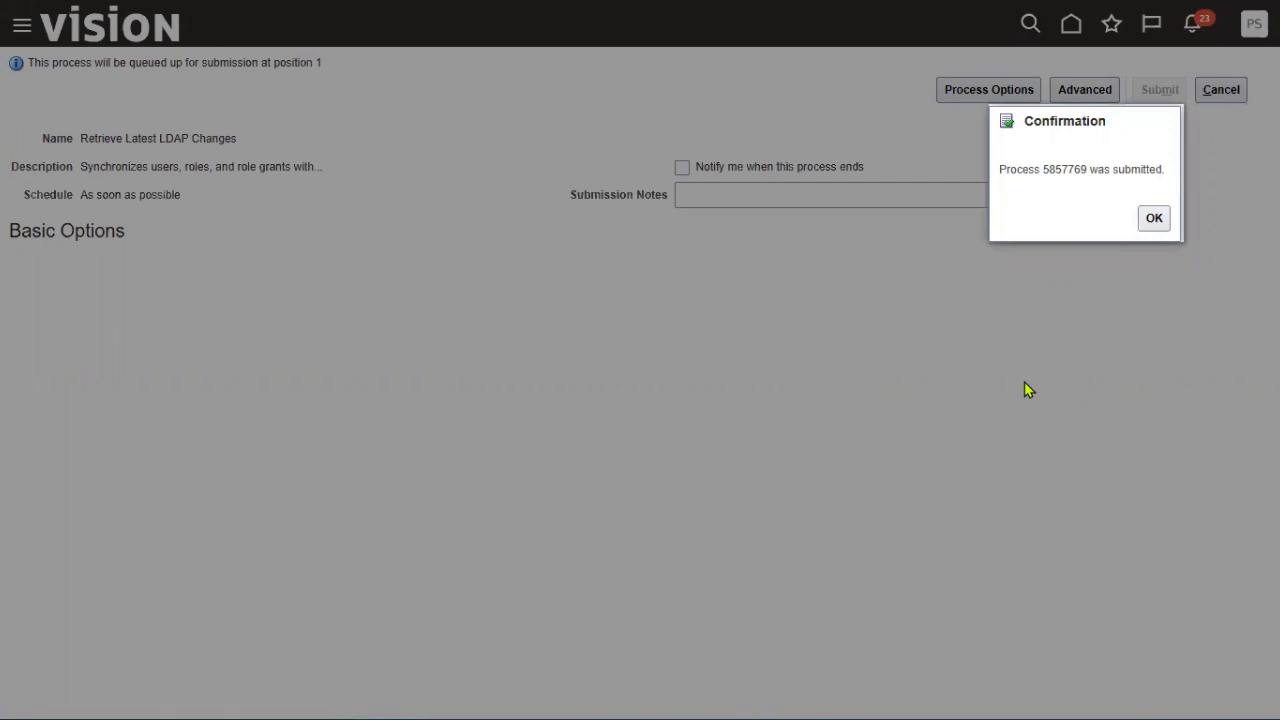
left_click(1152, 222)
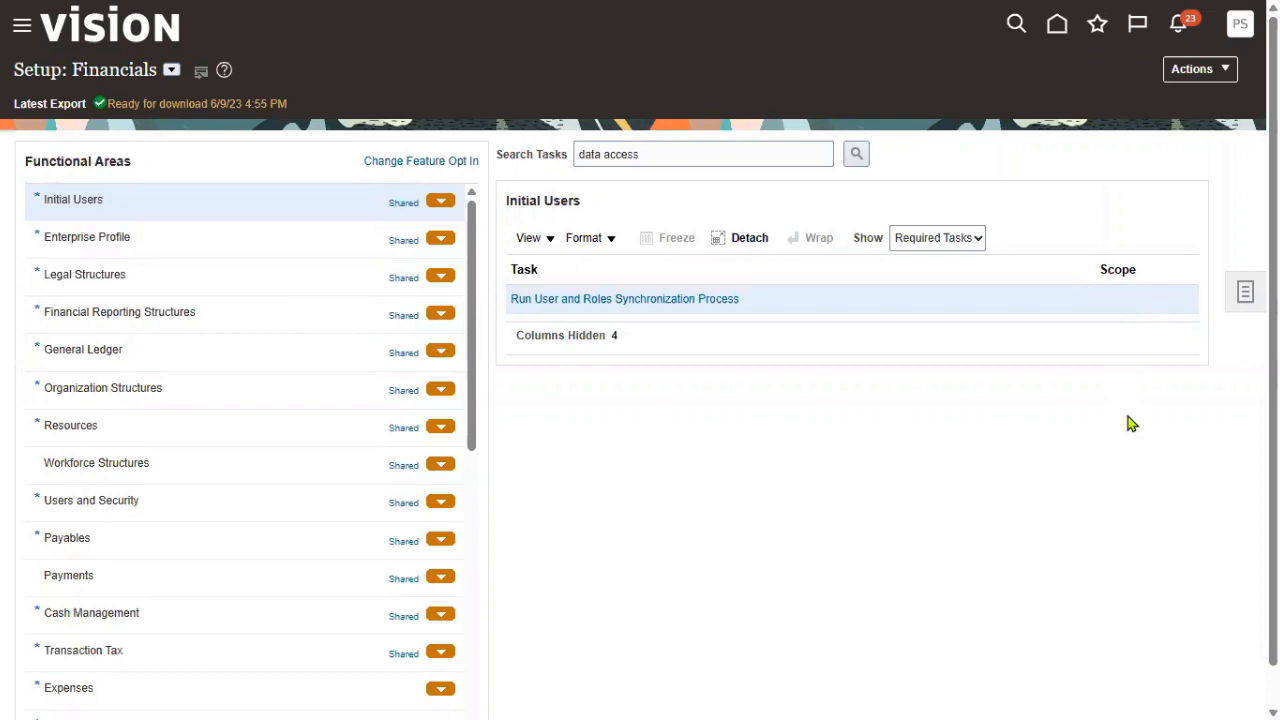
Sign out of the current account and sign back in as OM_USER with the saved account password.
left_click(1241, 30)
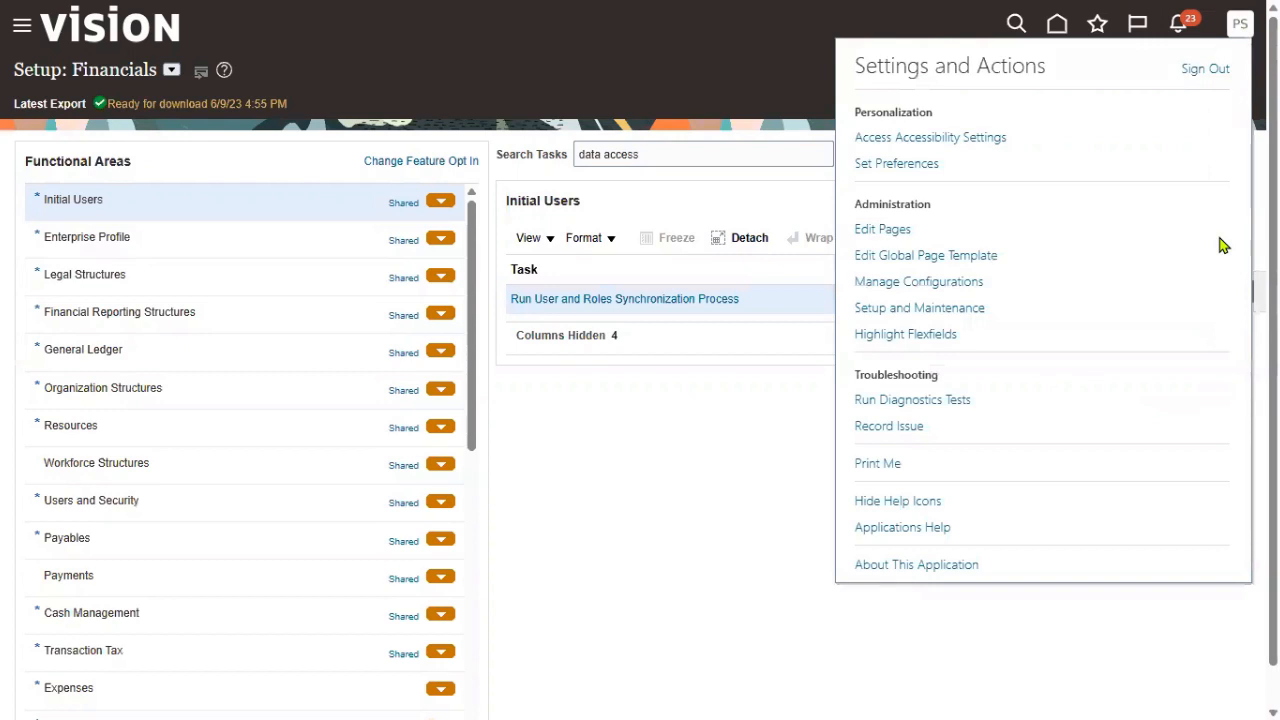
left_click(1206, 69)
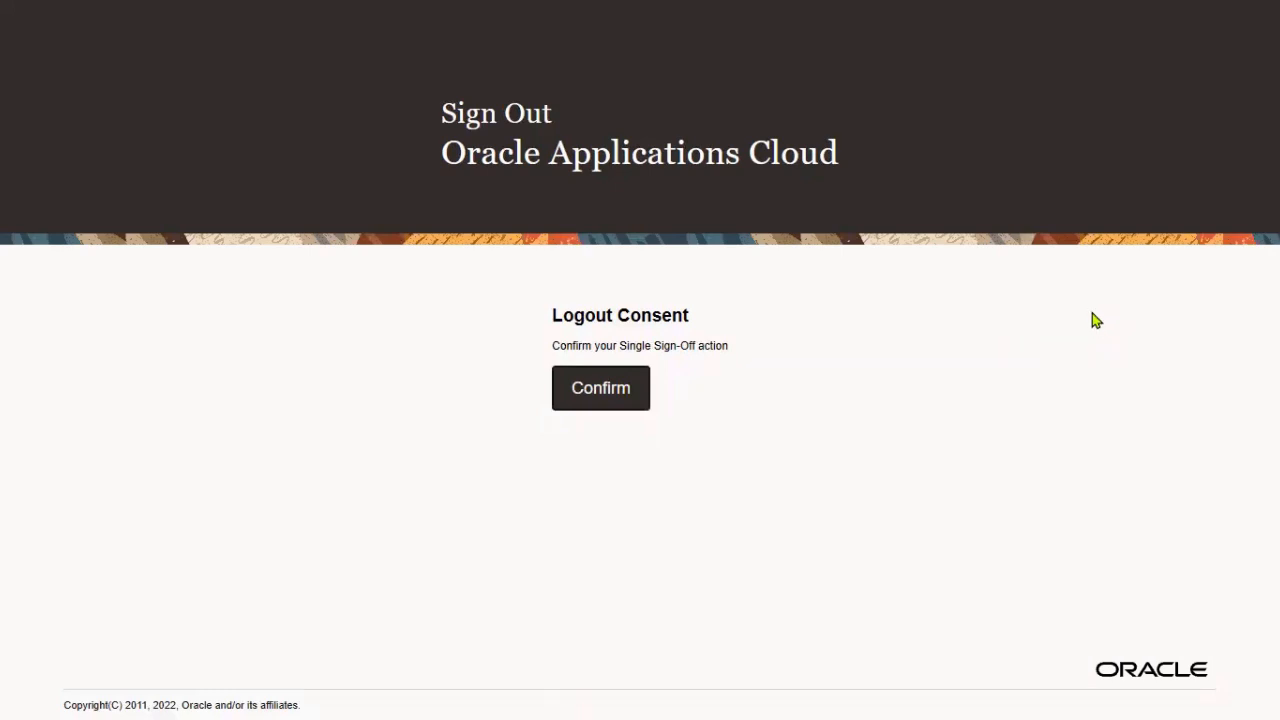
left_click(640, 388)
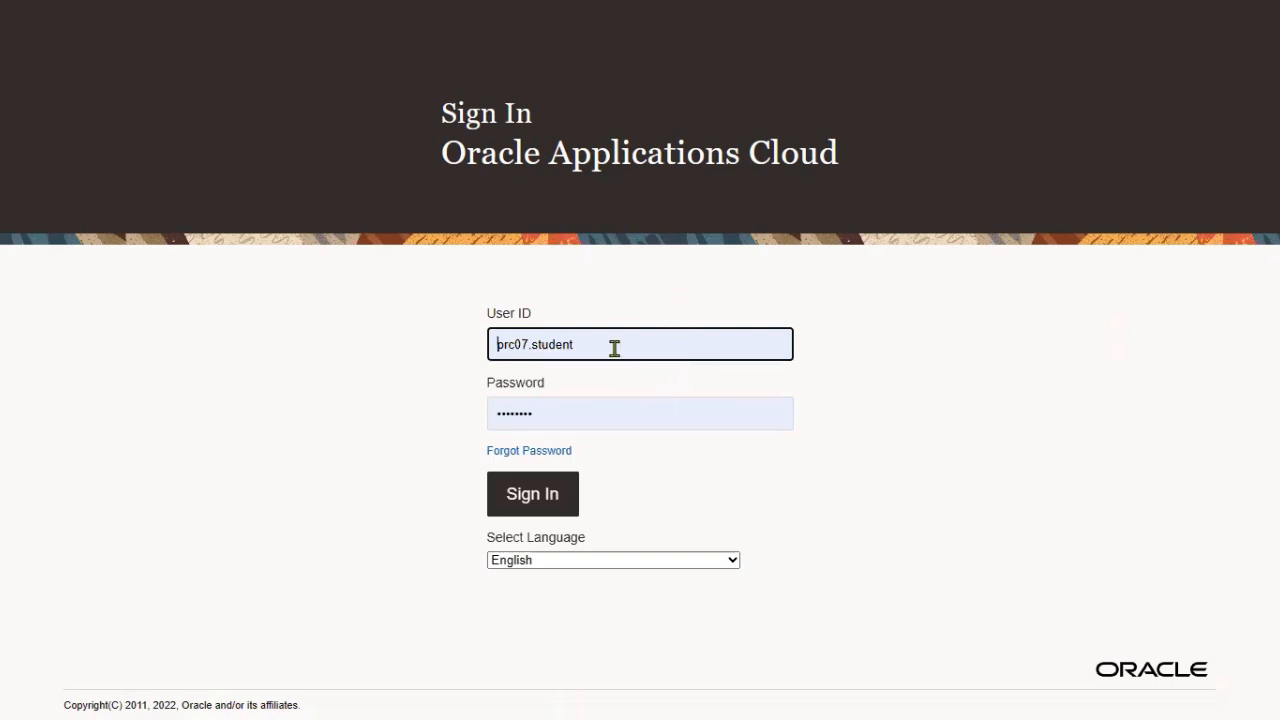
double_click(614, 347)
type("om")
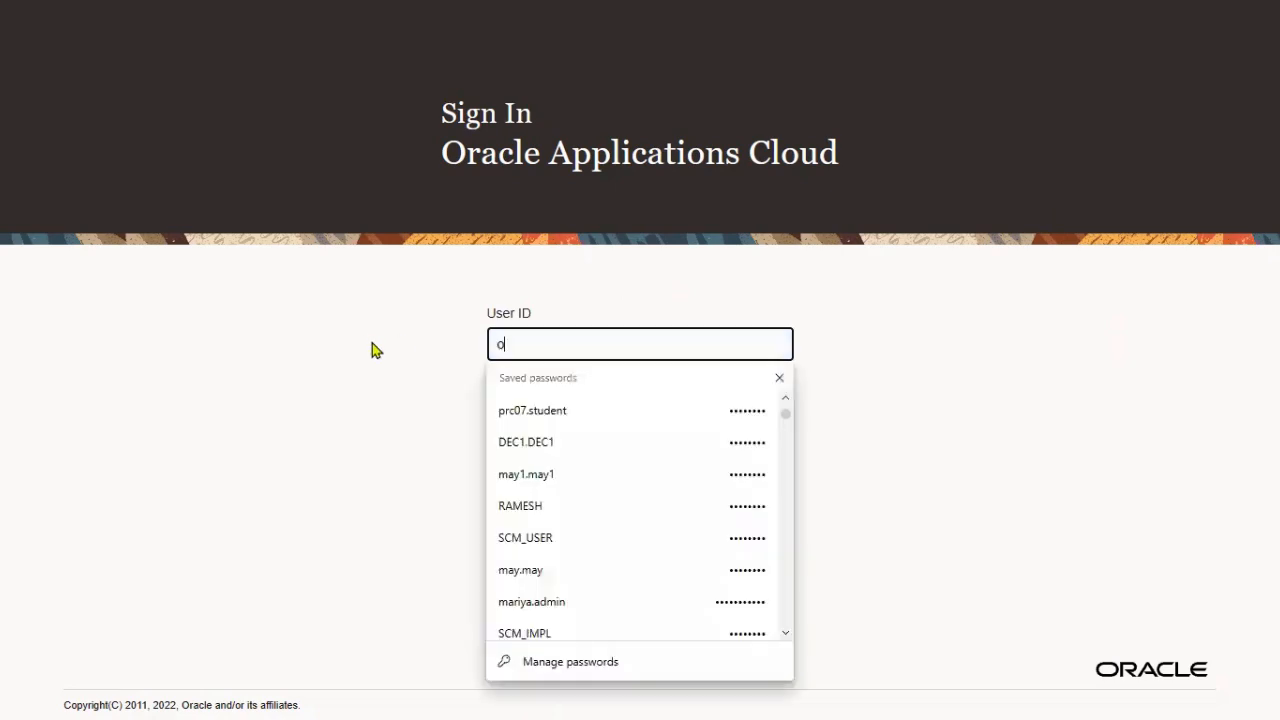
left_click(550, 410)
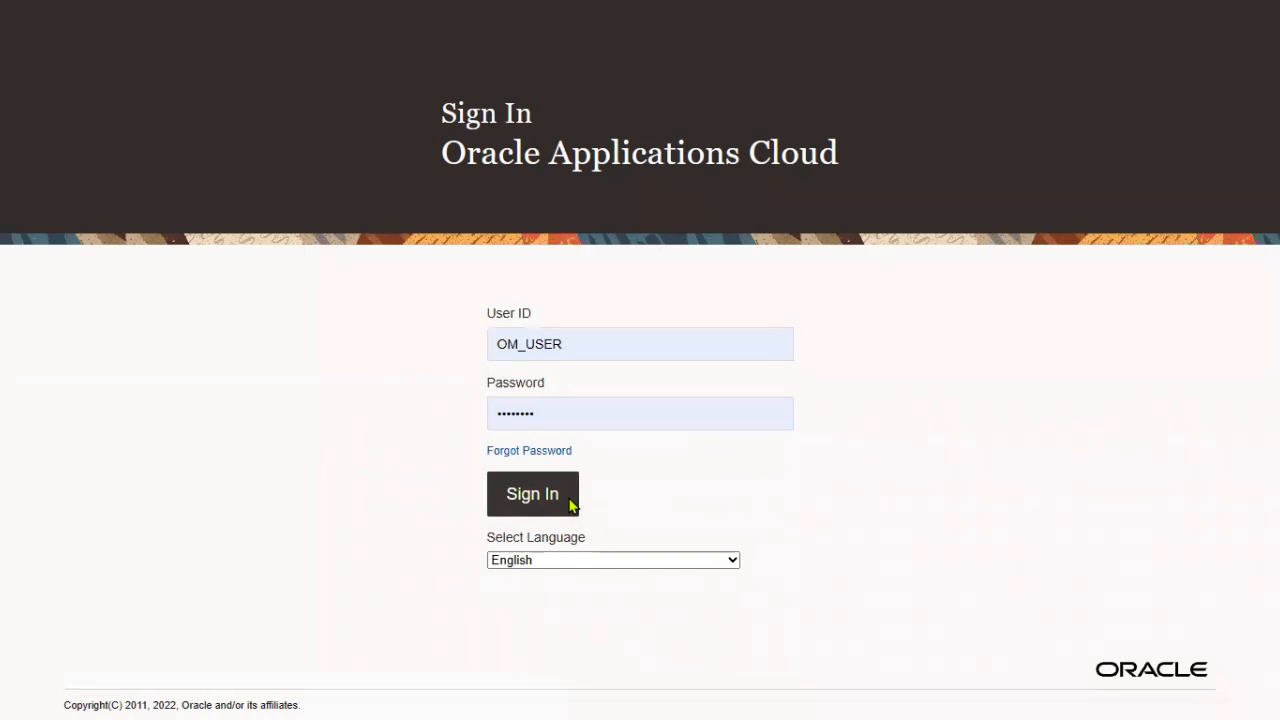
left_click(572, 505)
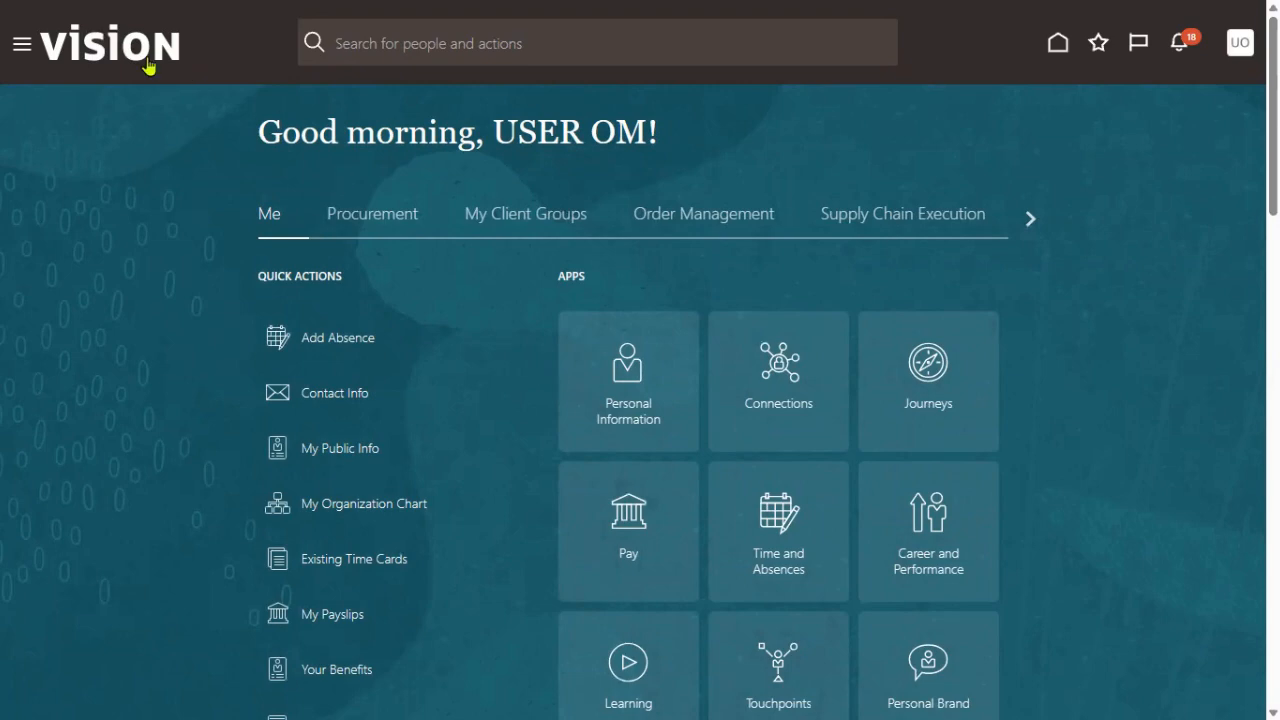
Open Journals under General Accounting and go to the Manage Journals task.
left_click(19, 45)
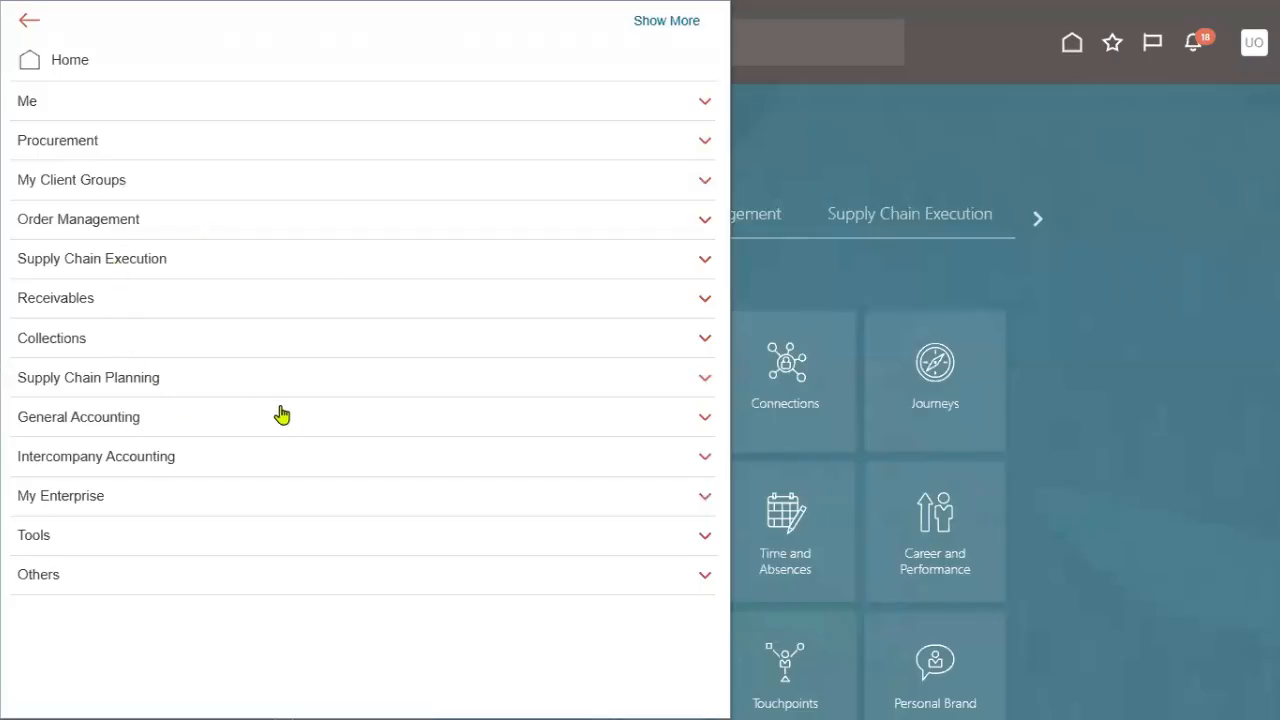
left_click(148, 419)
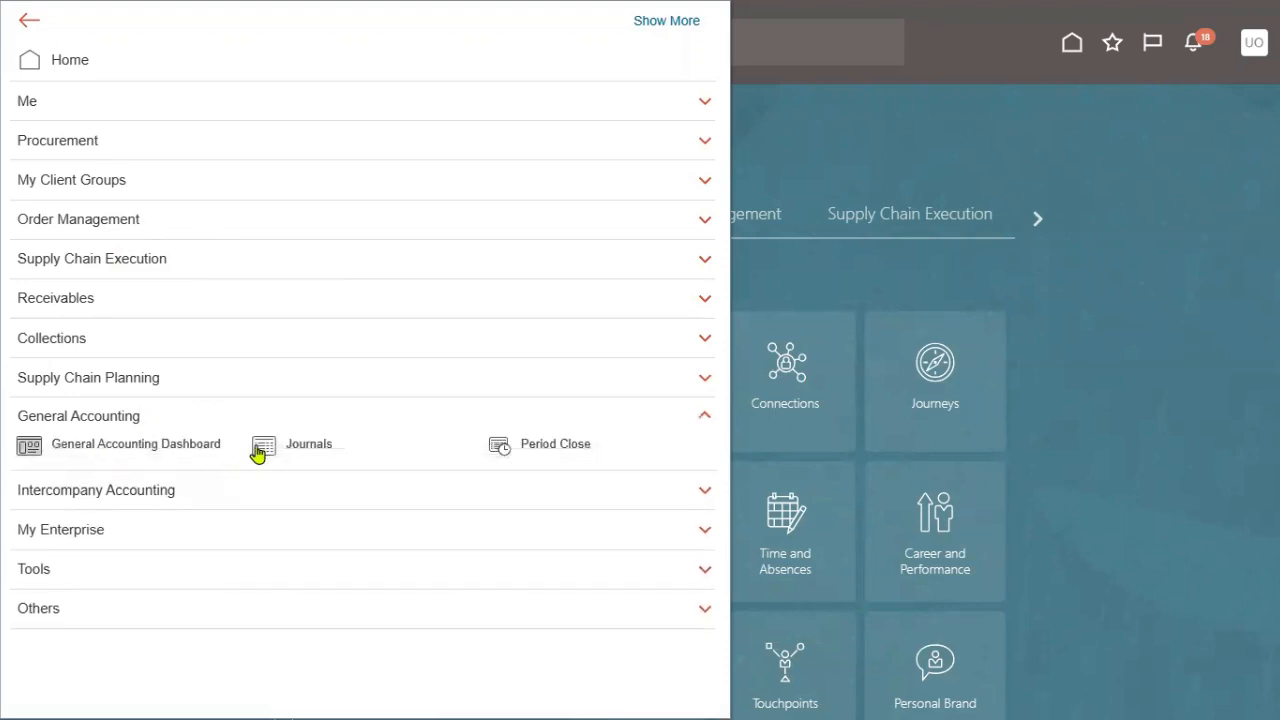
left_click(290, 440)
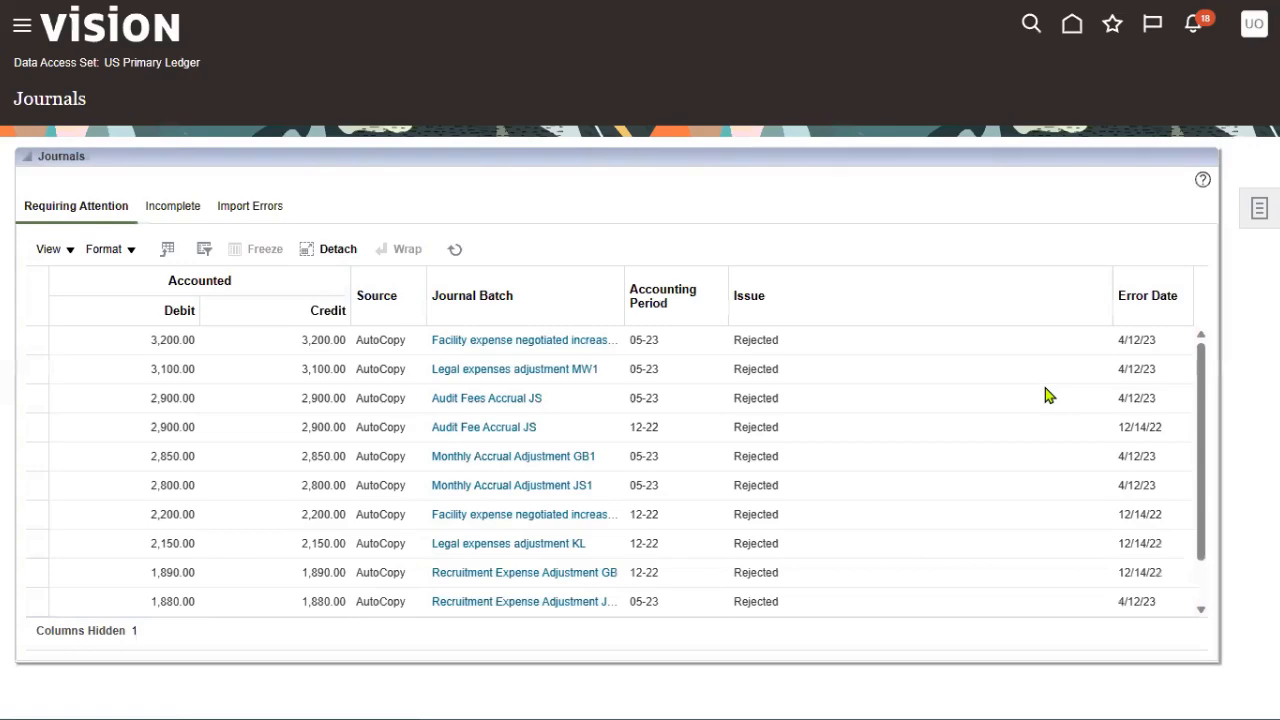
left_click(1249, 221)
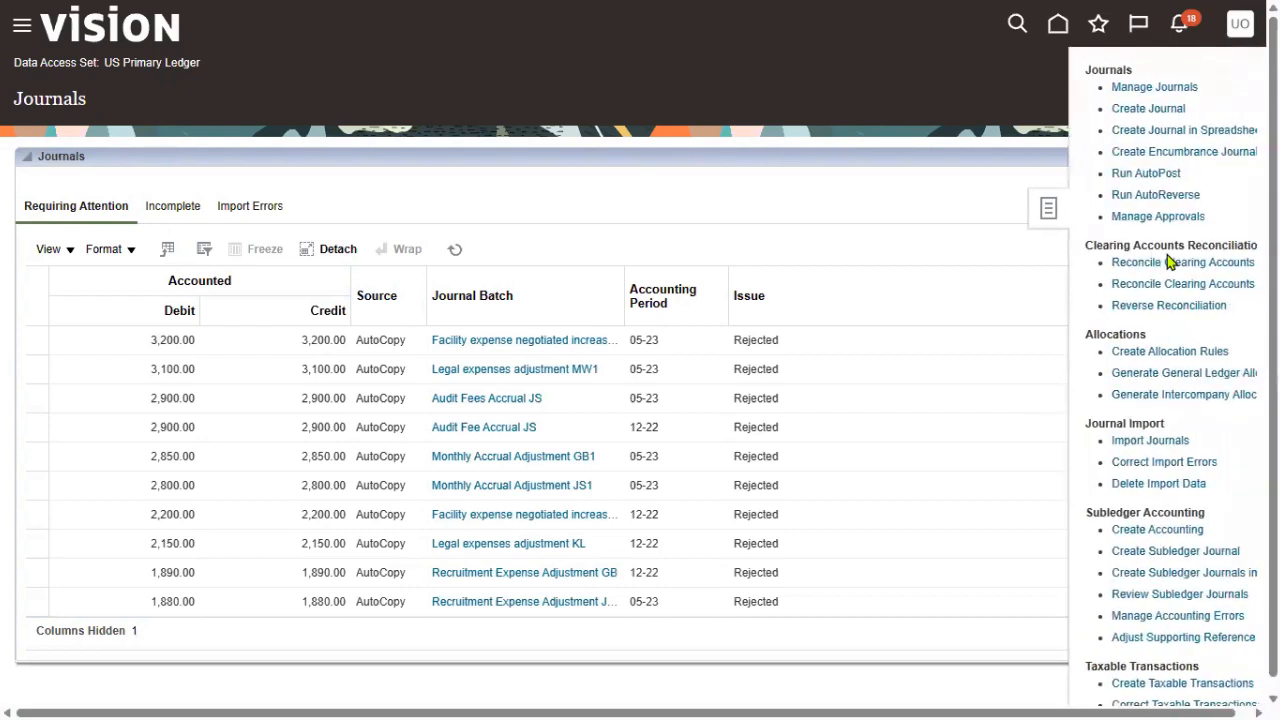
left_click(1132, 112)
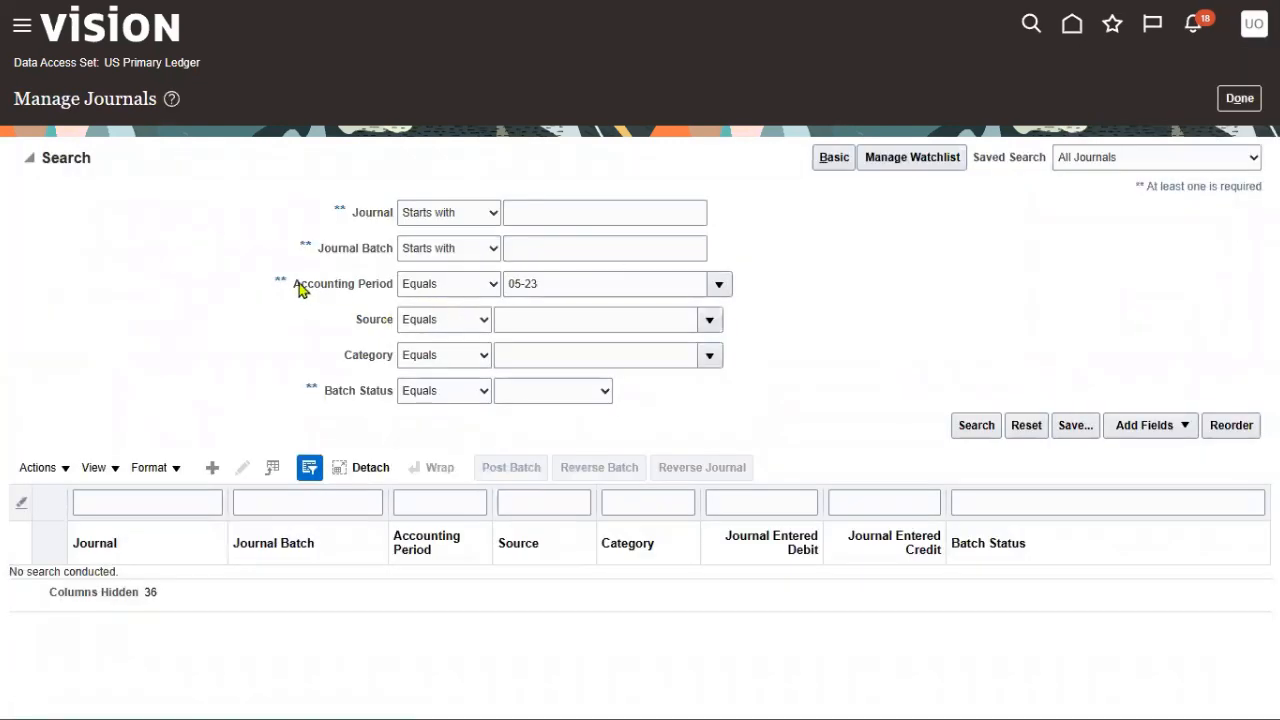
Set the accounting period of the journal search to 06-23.
left_click_drag(300, 291, 391, 286)
left_click(720, 288)
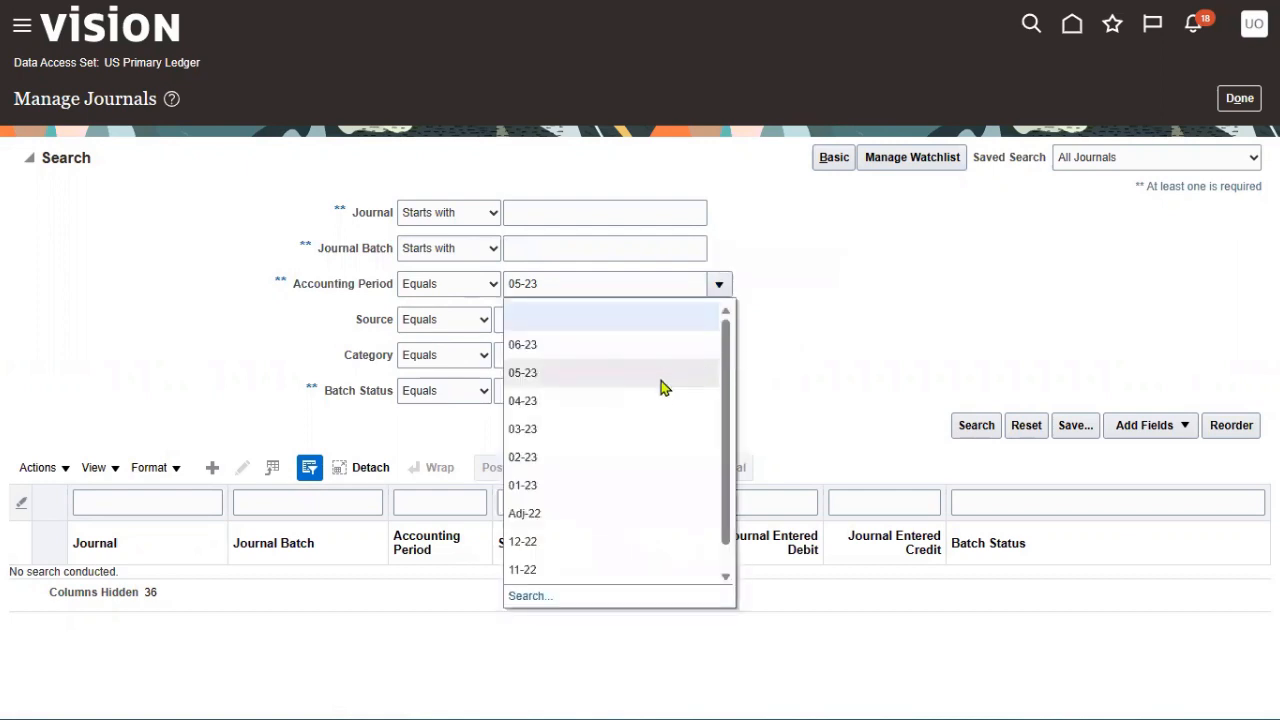
left_click(616, 348)
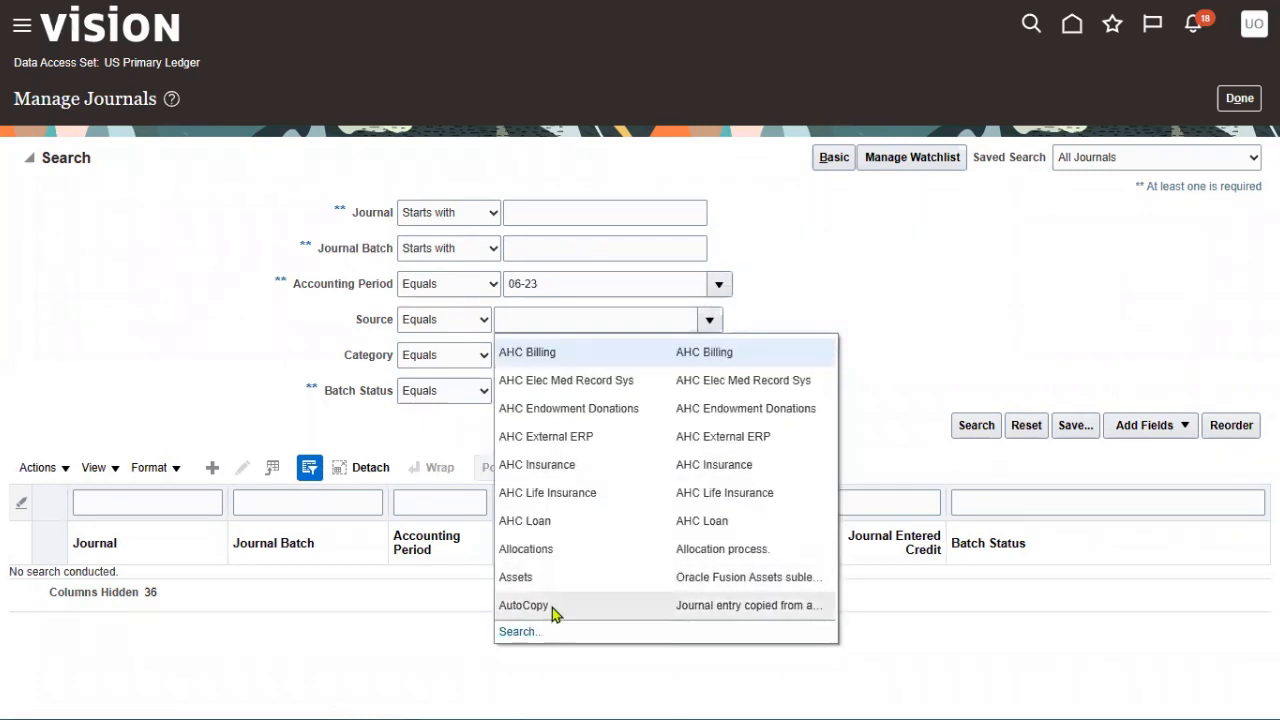
Search the journal sources for "rece" and set the journal search's source to Receivables.
left_click(518, 632)
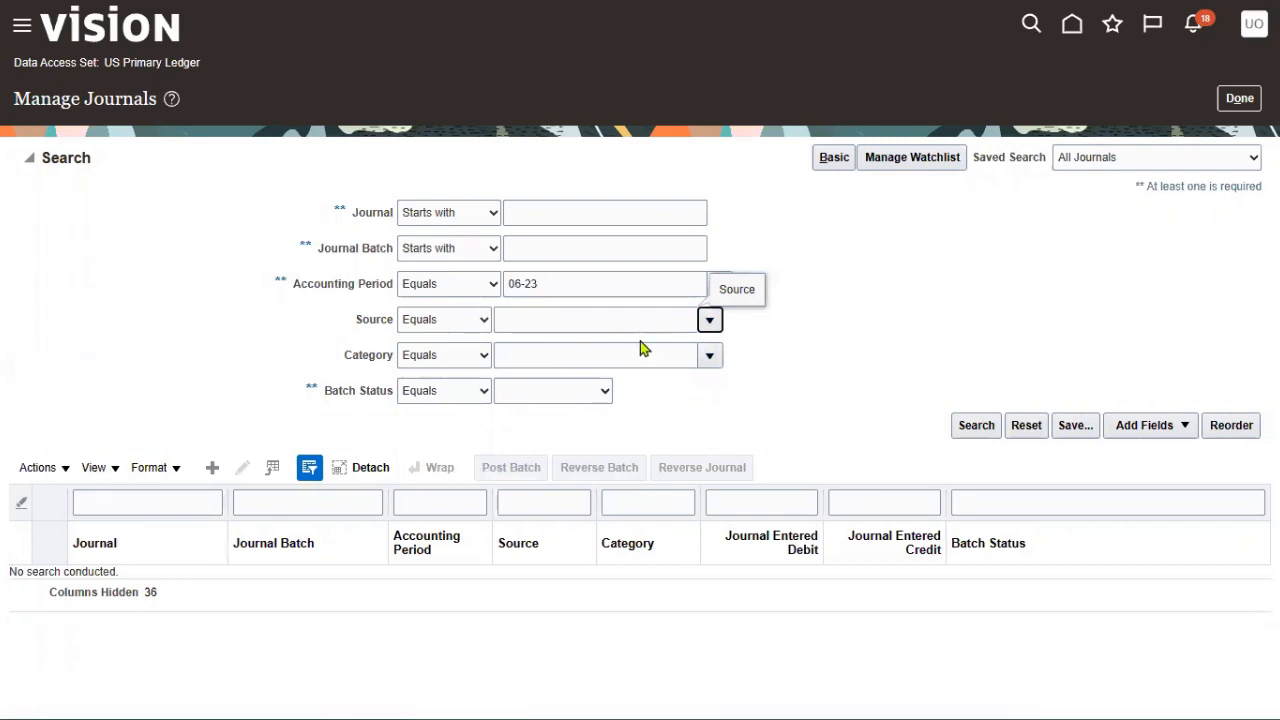
left_click(618, 322)
left_click(599, 386)
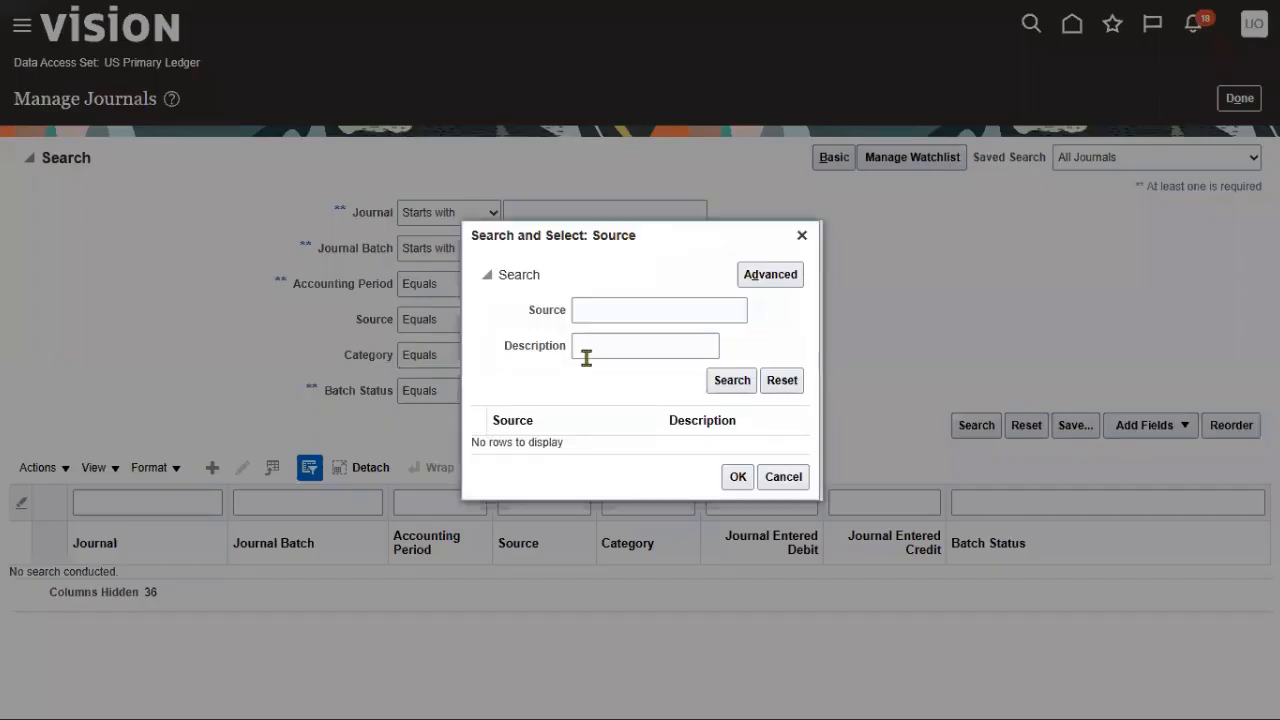
left_click(620, 310)
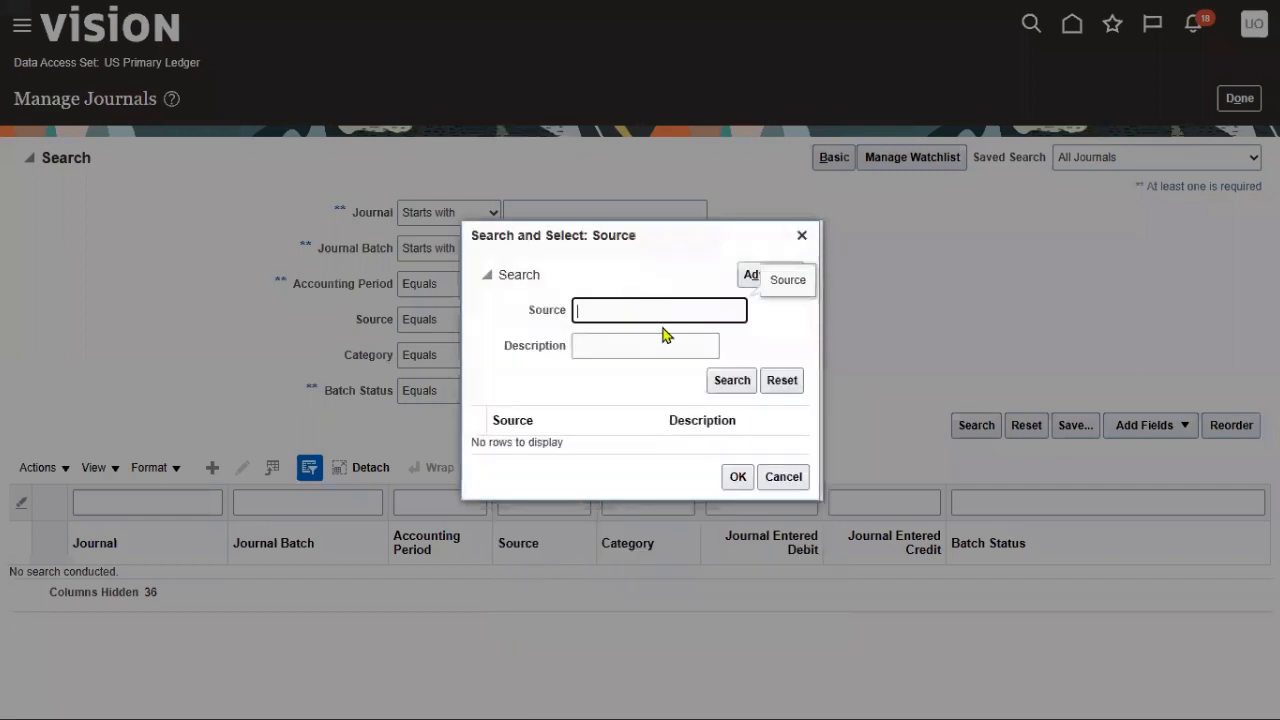
type("rece")
left_click(734, 381)
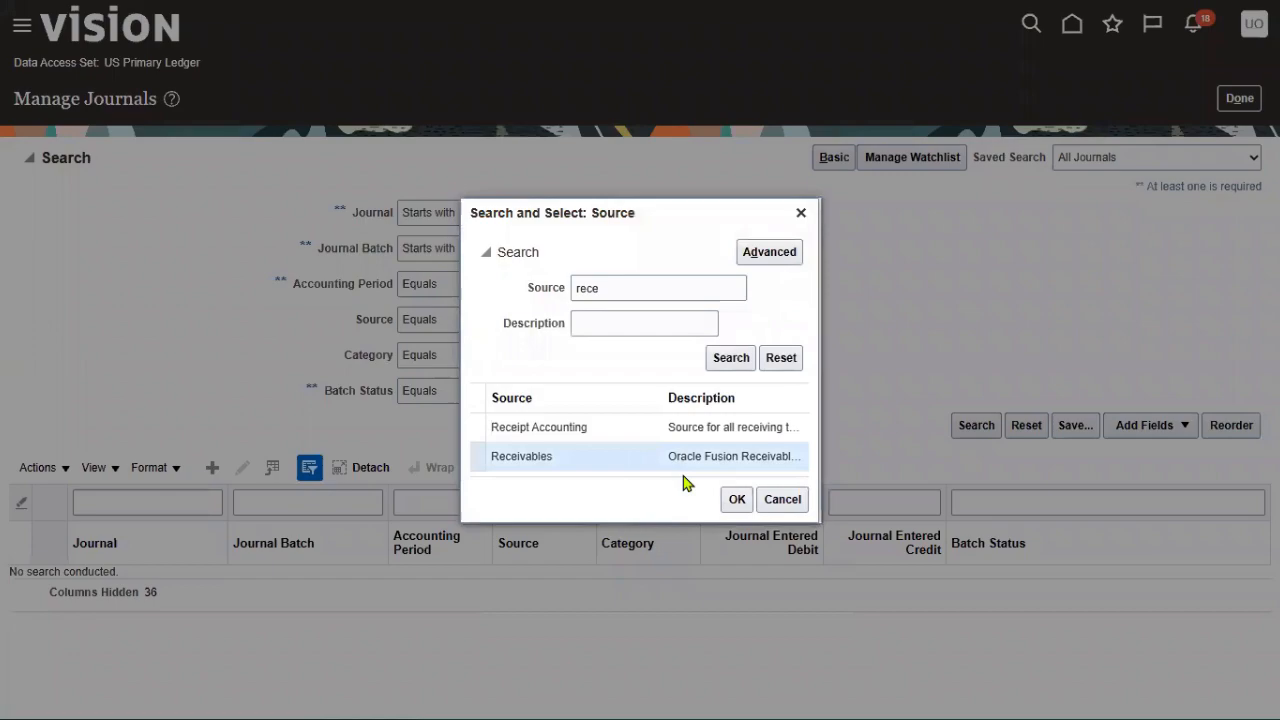
left_click(736, 498)
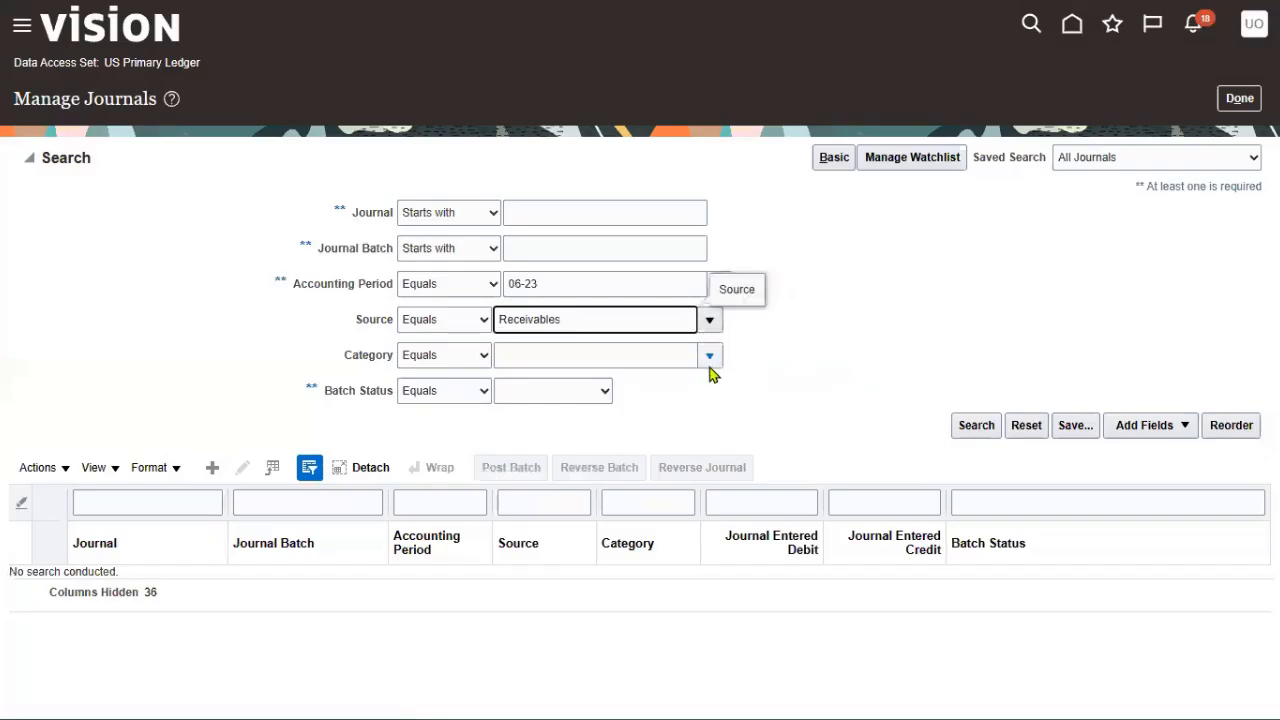
Search the journal categories for "Sales", set the journal search's category to Sales Invoices, and run the search.
left_click(835, 413)
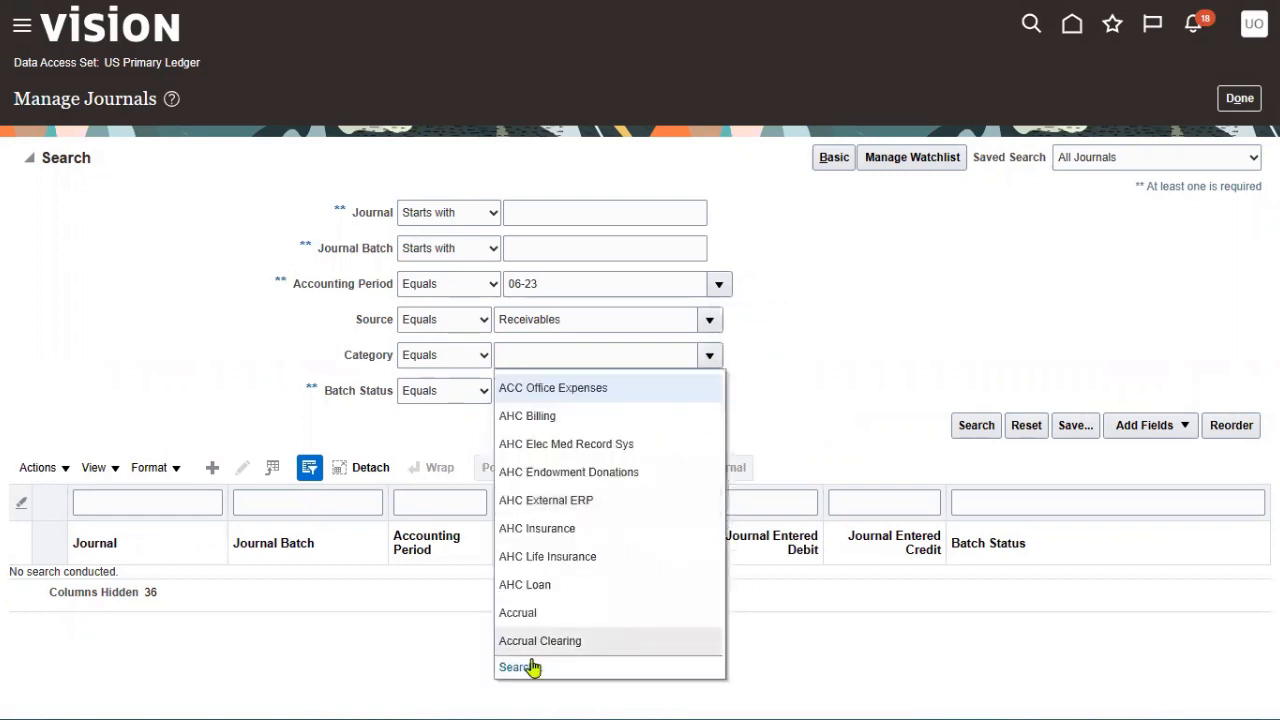
left_click(529, 669)
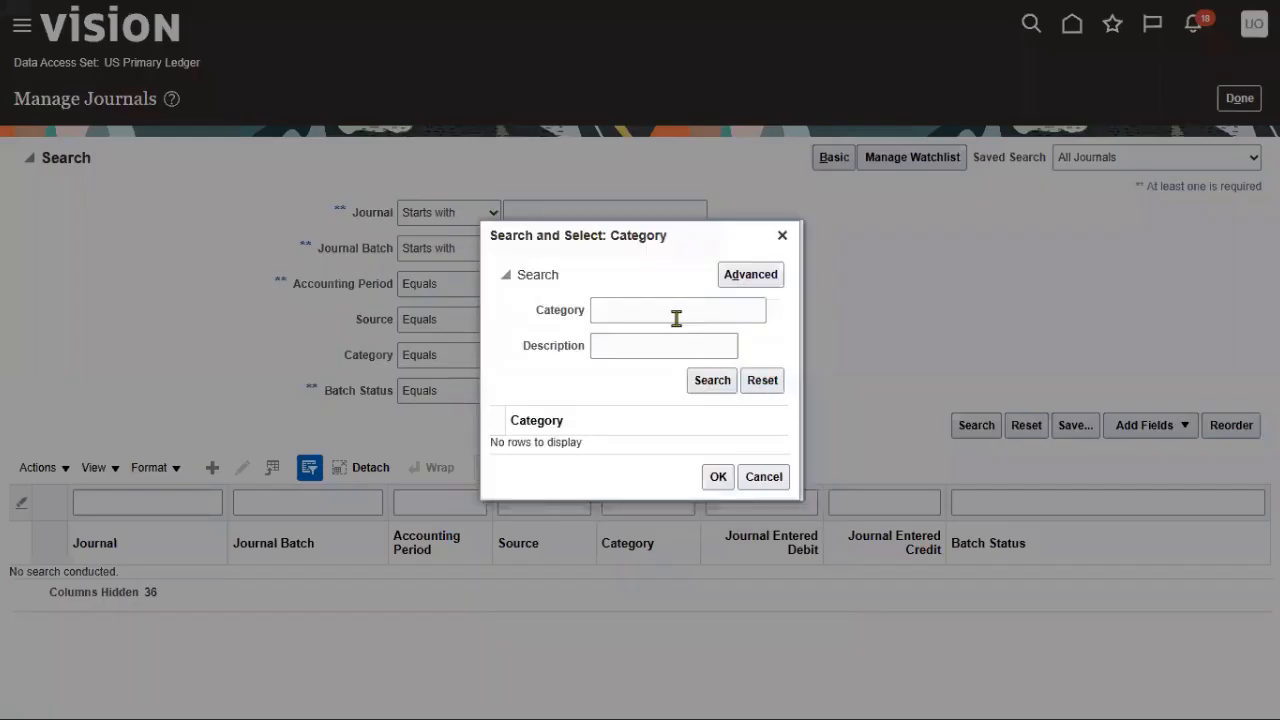
left_click(668, 310)
type("Sale")
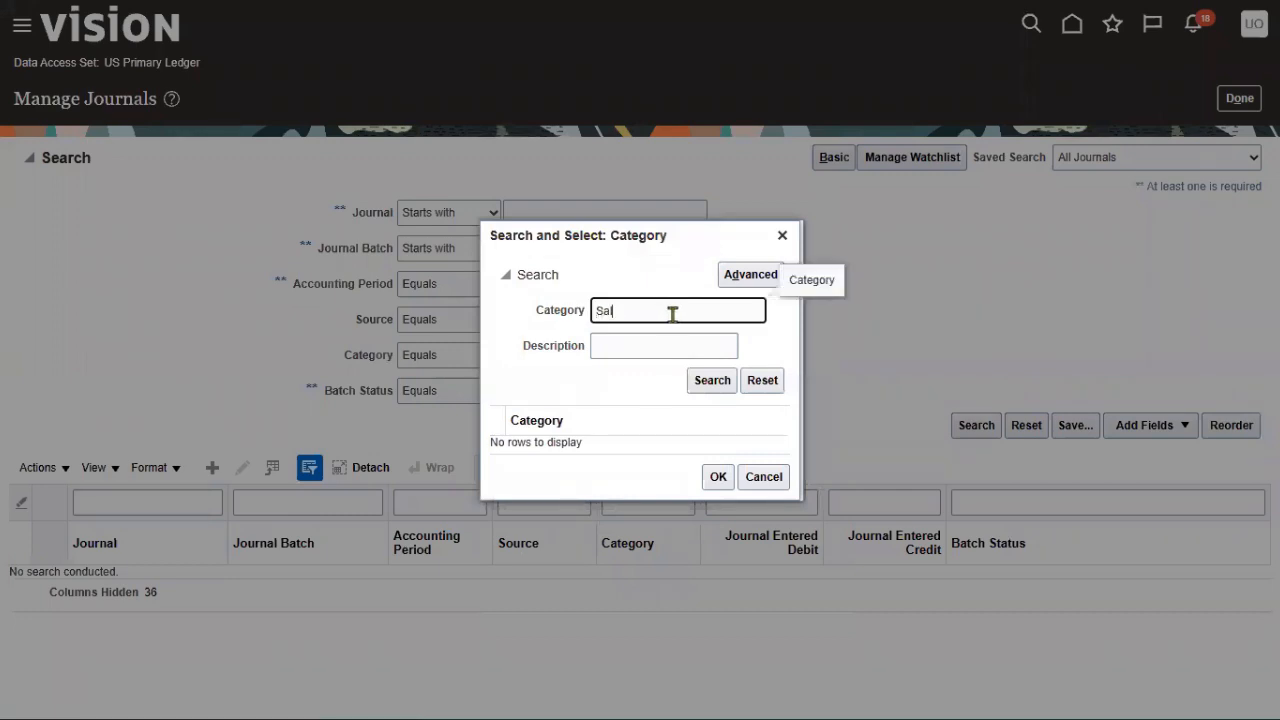
type("s")
left_click(706, 383)
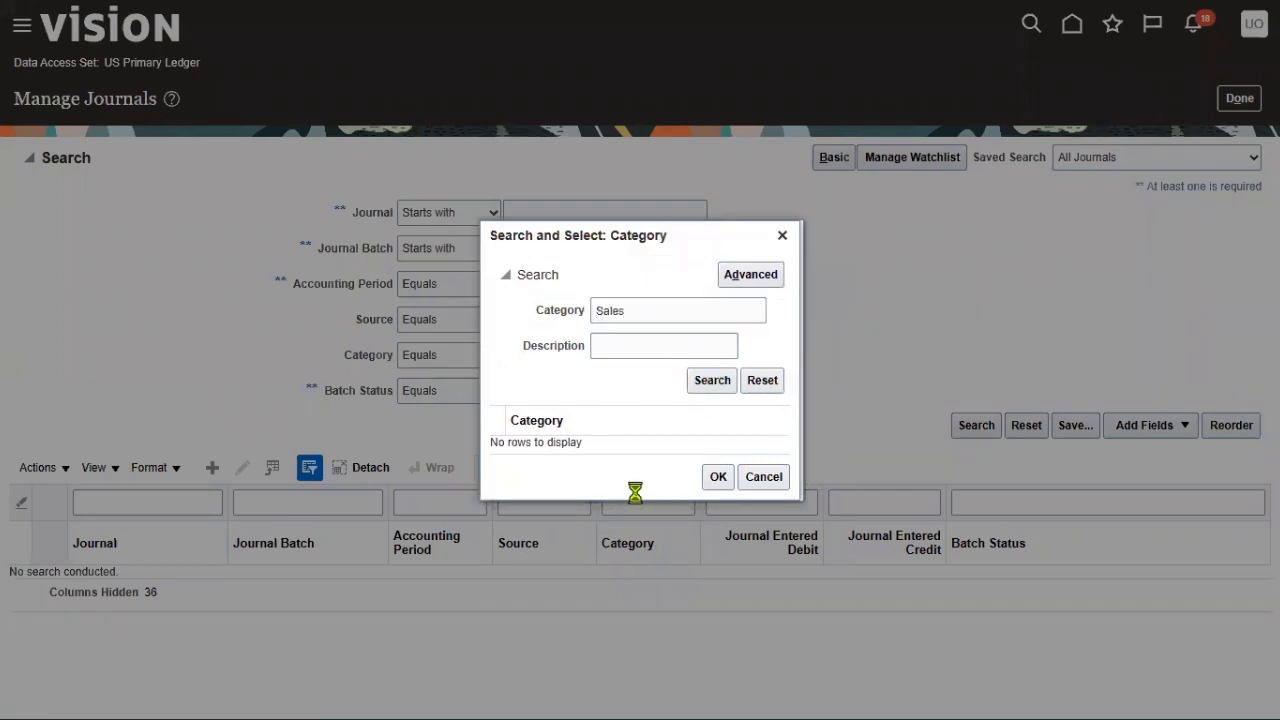
left_click(652, 394)
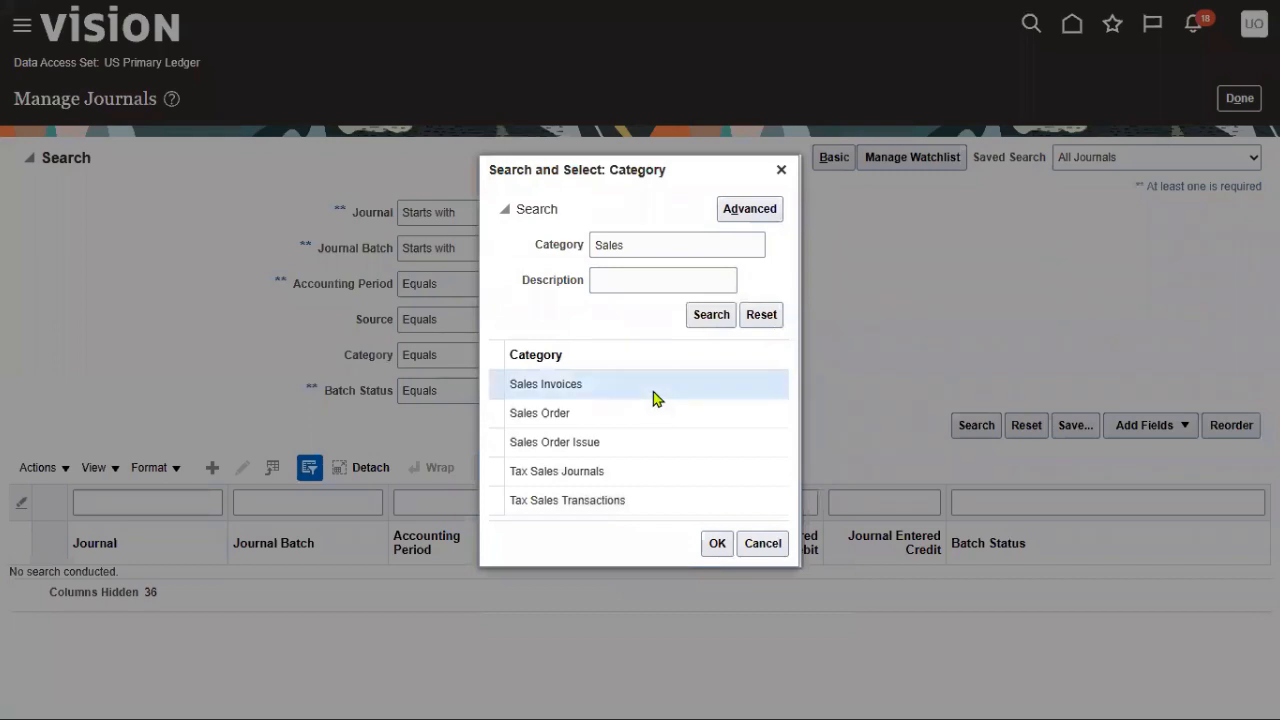
left_click(714, 544)
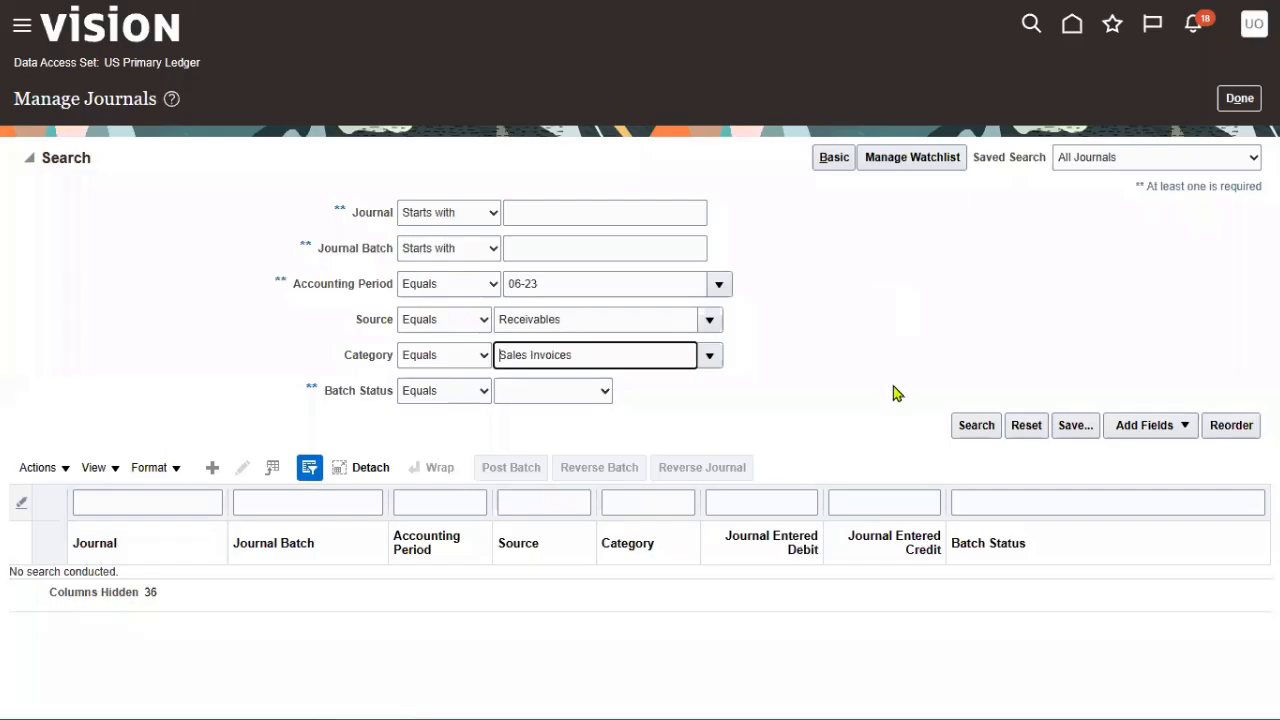
left_click(970, 431)
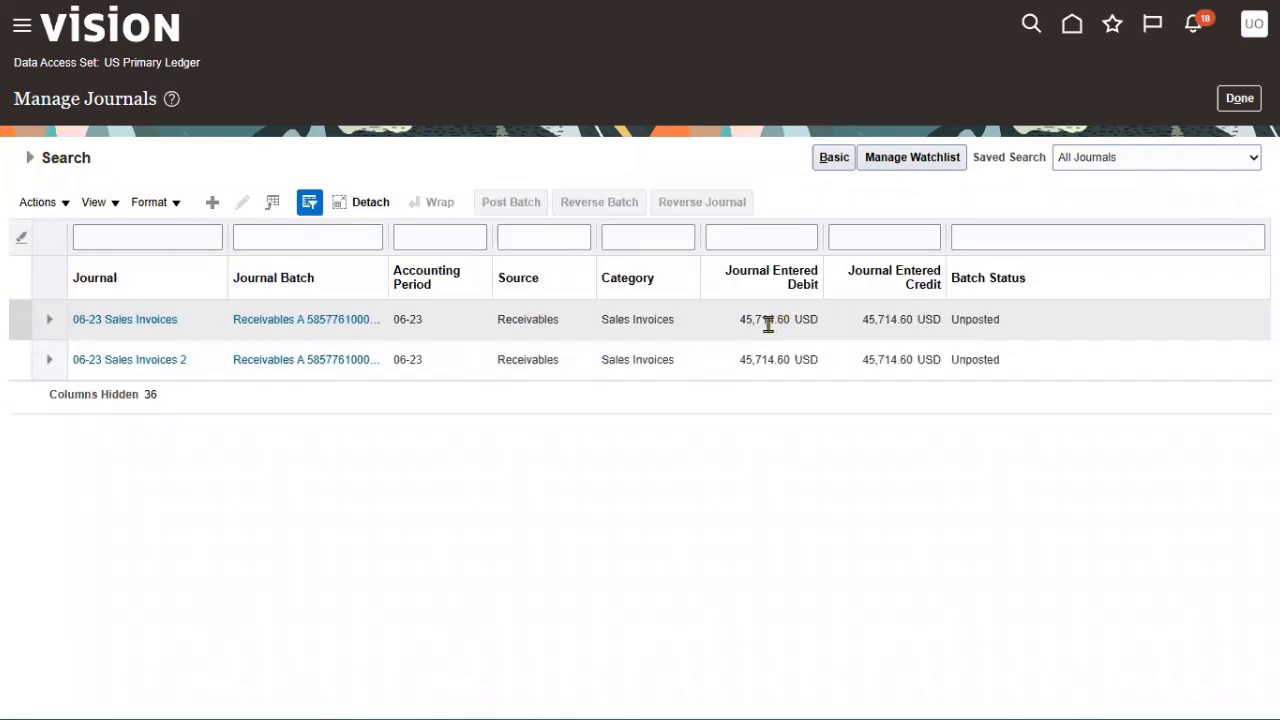
Open the 06-23 Sales Invoices journal, drill into line 3's debit to examine its subledger transaction number, and return to the journal.
left_click(130, 320)
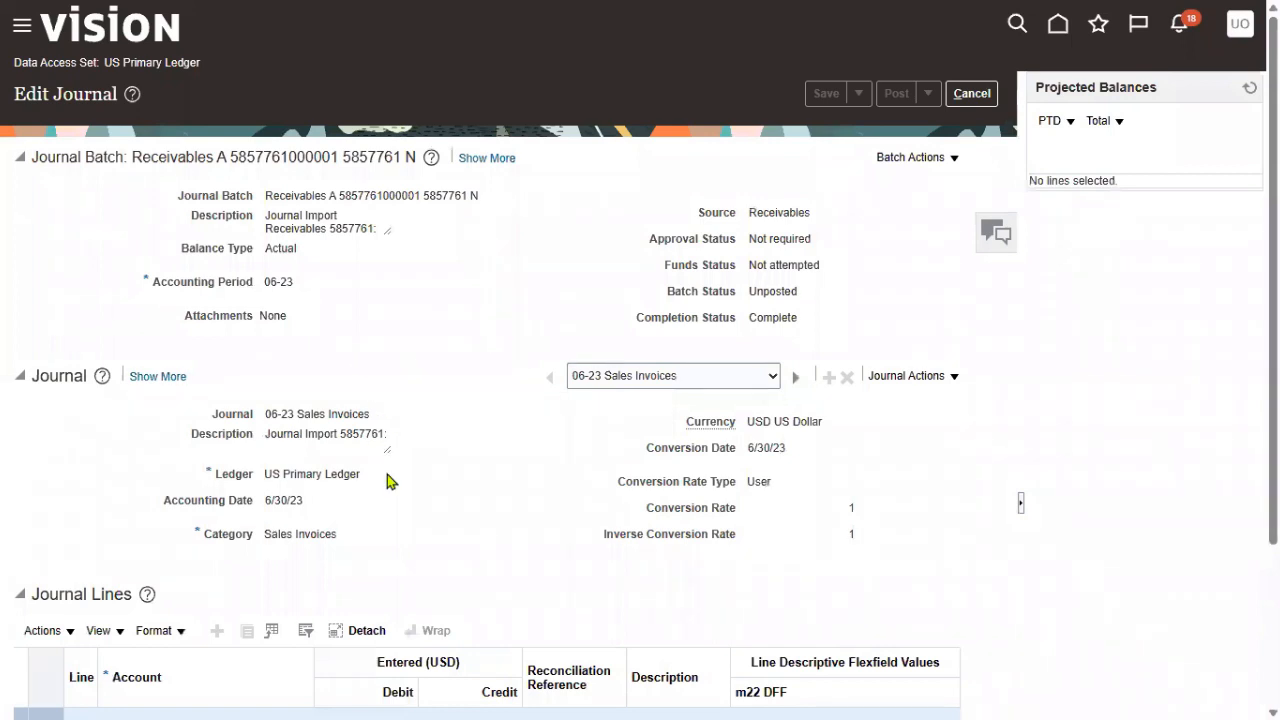
scroll(389, 481, "down", 3)
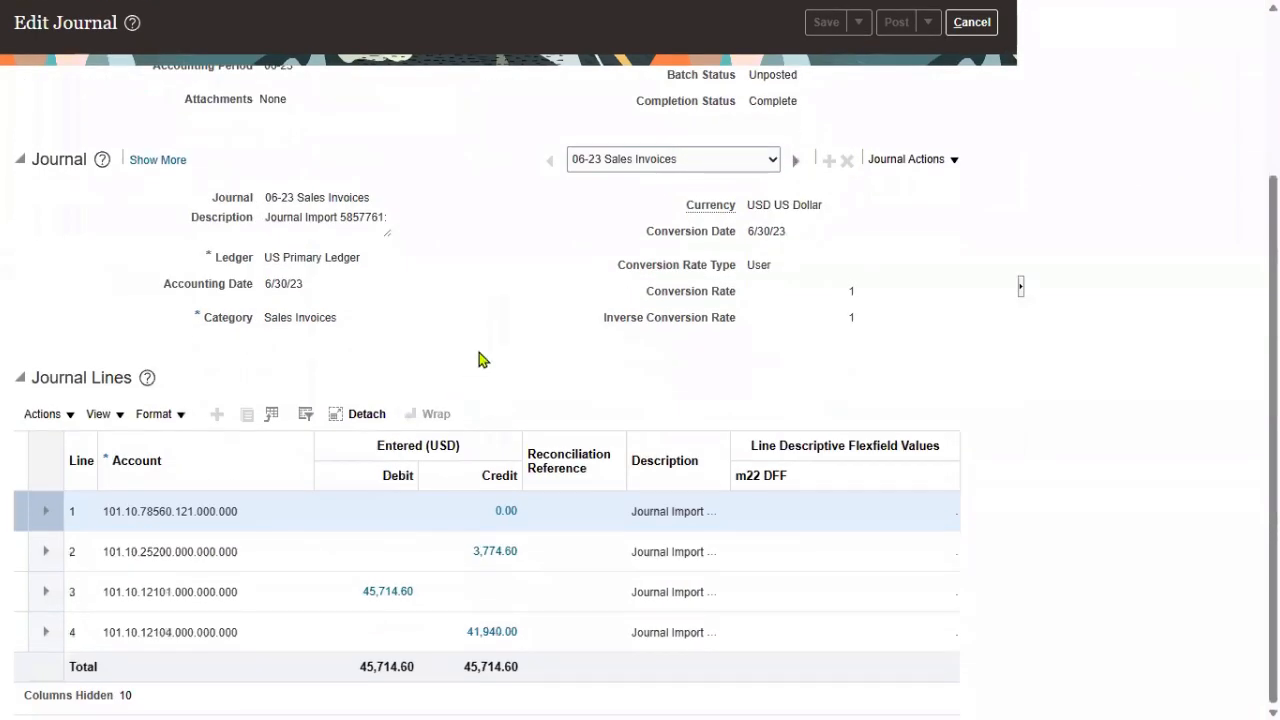
left_click(398, 593)
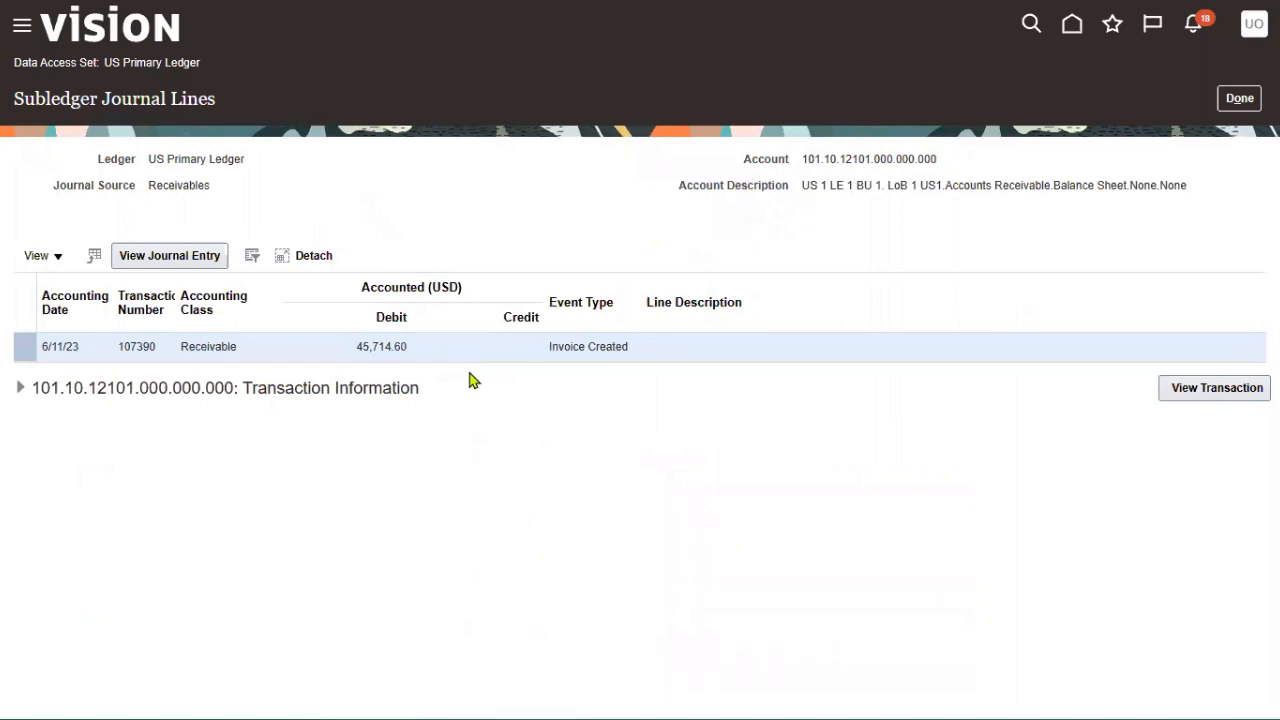
left_click_drag(117, 346, 157, 350)
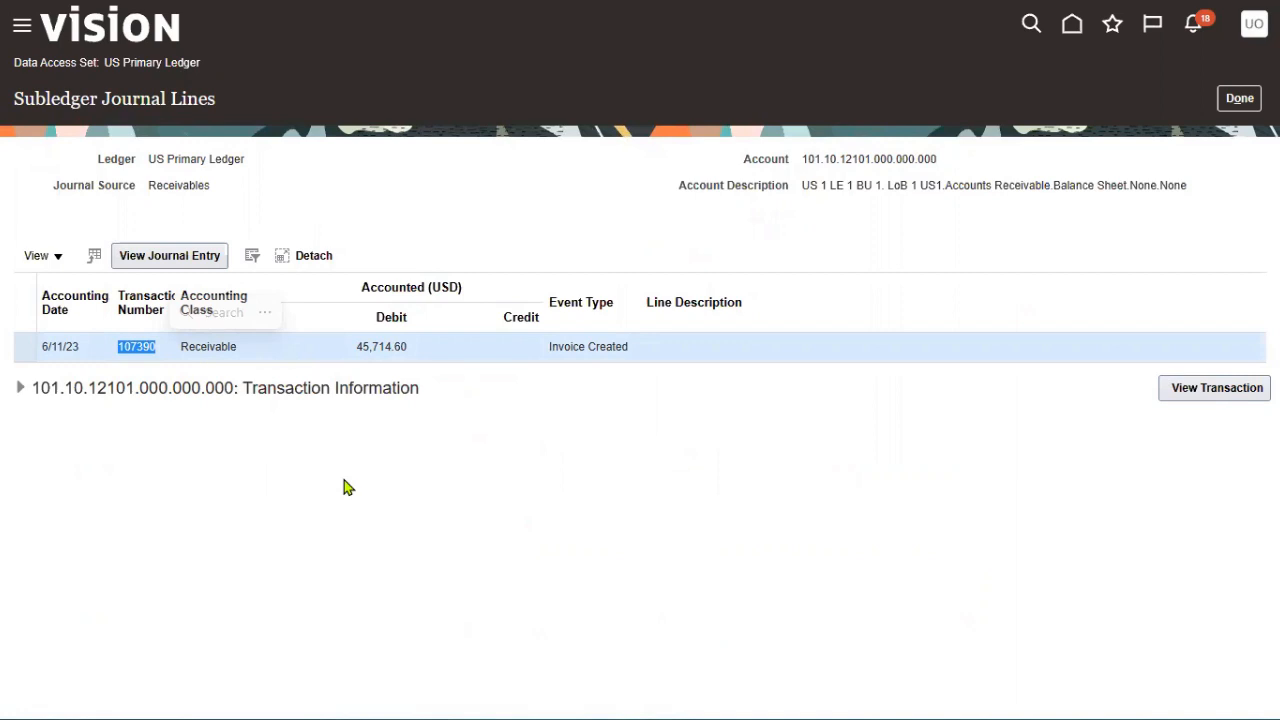
left_click(1239, 98)
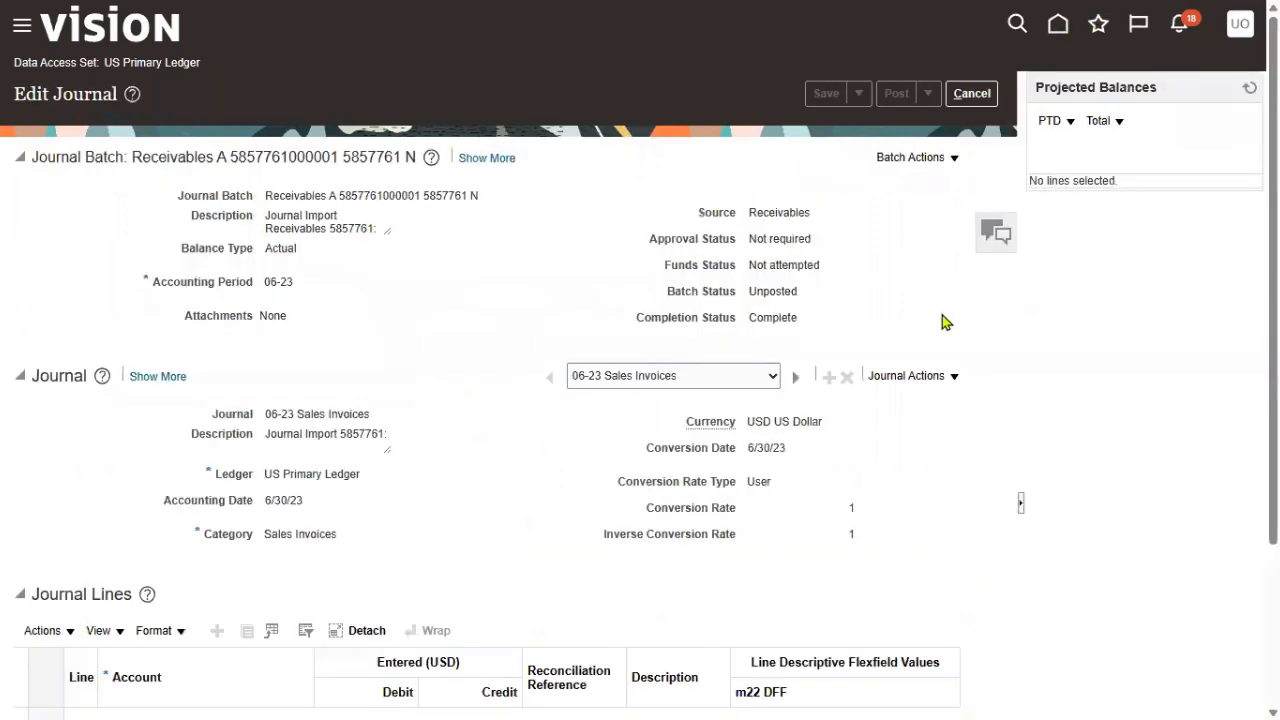
Switch to OM_CYCLE.png in Photos and place a green check mark beside every process stage from Create Order to Post To GL.
key("alt+Tab")
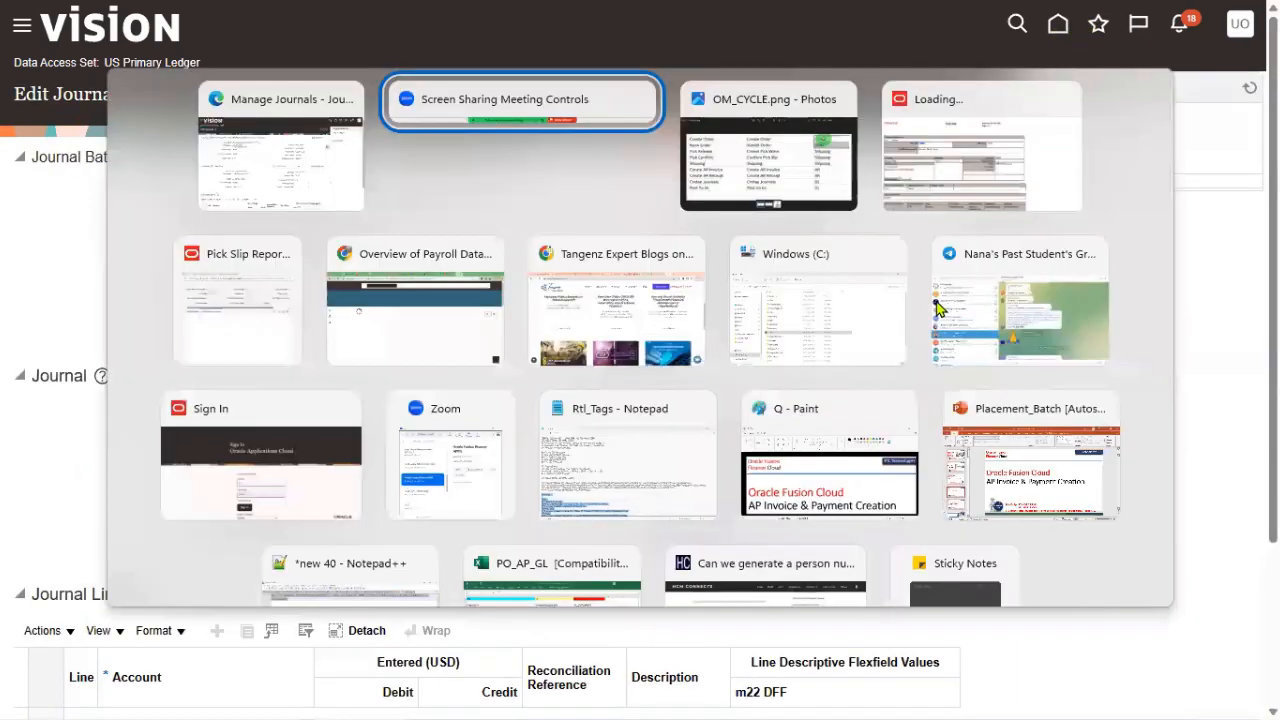
key("alt+Tab")
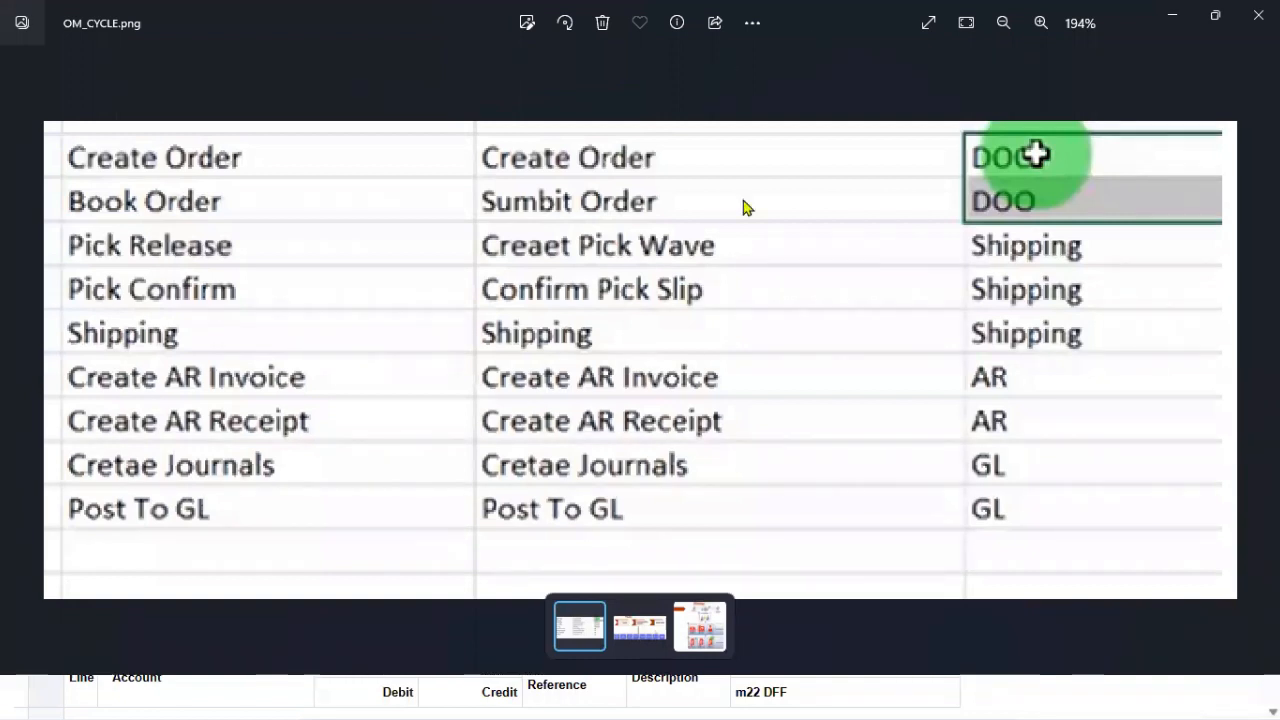
left_click_drag(732, 153, 750, 146)
left_click_drag(753, 199, 772, 189)
left_click_drag(783, 243, 801, 236)
mouse_move(773, 287)
left_mouse_down()
mouse_move(790, 280)
mouse_move(792, 315)
left_mouse_up()
left_click_drag(788, 379, 807, 374)
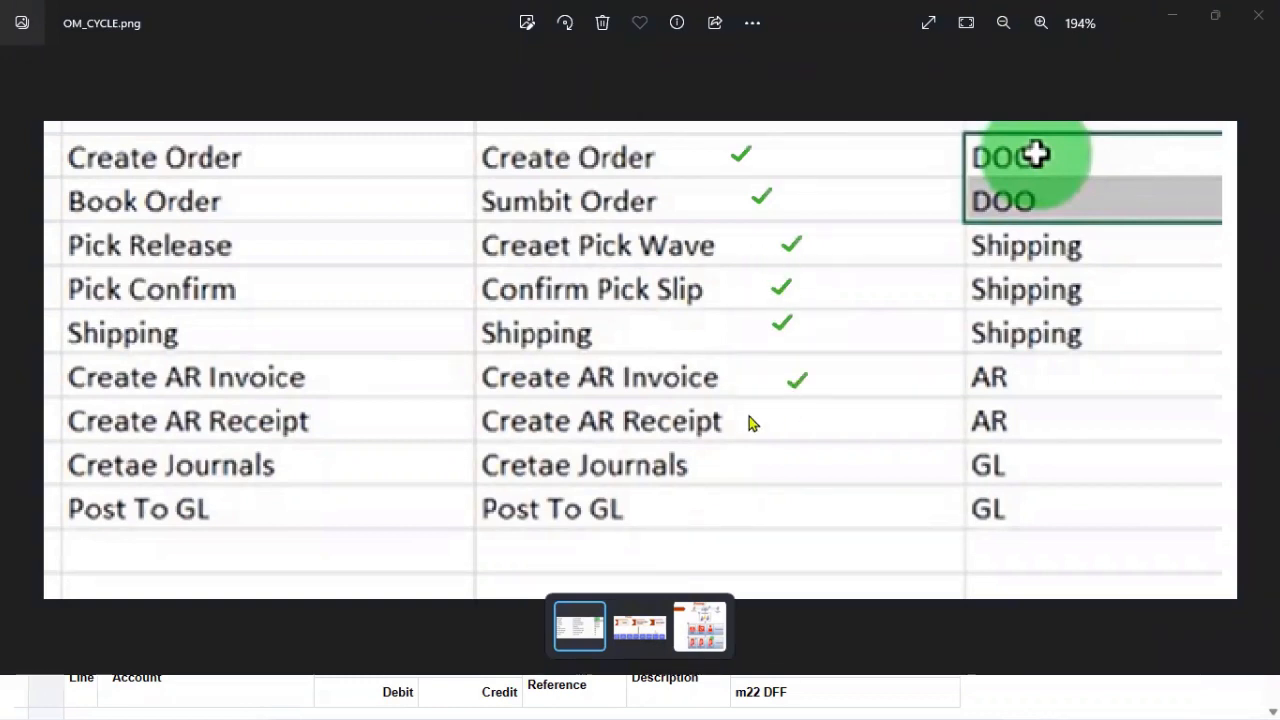
left_click_drag(788, 428, 806, 421)
left_click_drag(781, 467, 799, 460)
left_click_drag(788, 511, 806, 503)
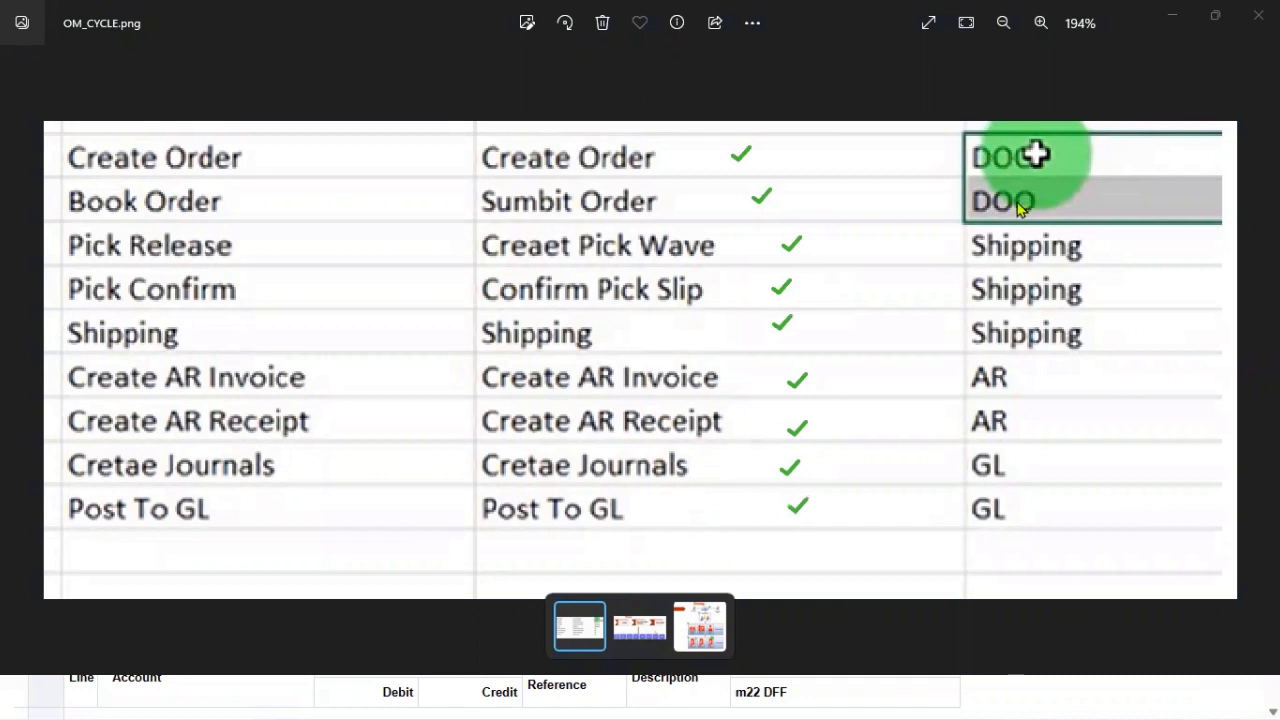